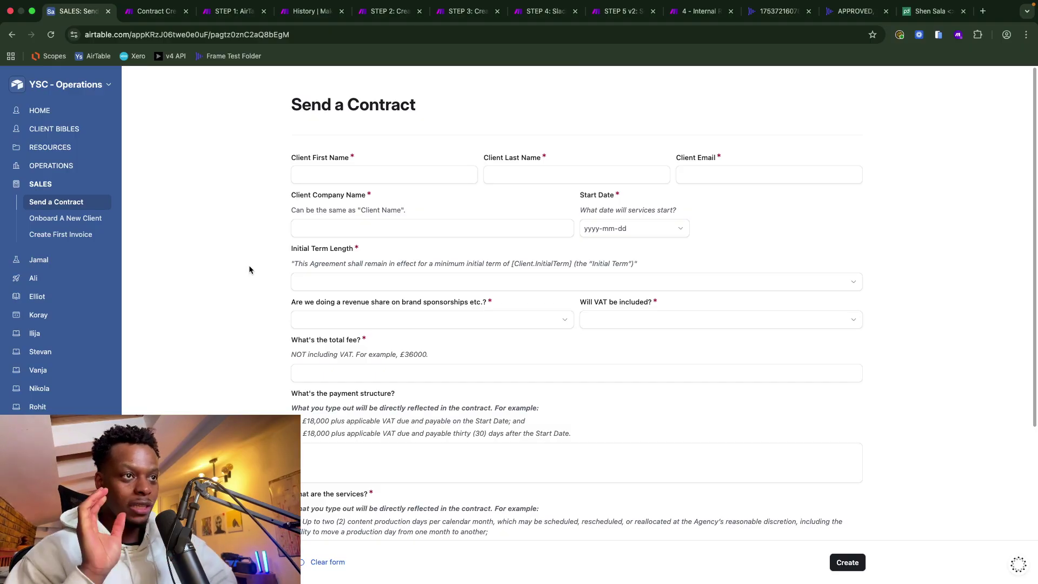
View the Contract Creator scenario and move the service agreement's browser tab directly after it.
{"action": "left_click", "coordinate": [153, 11]}
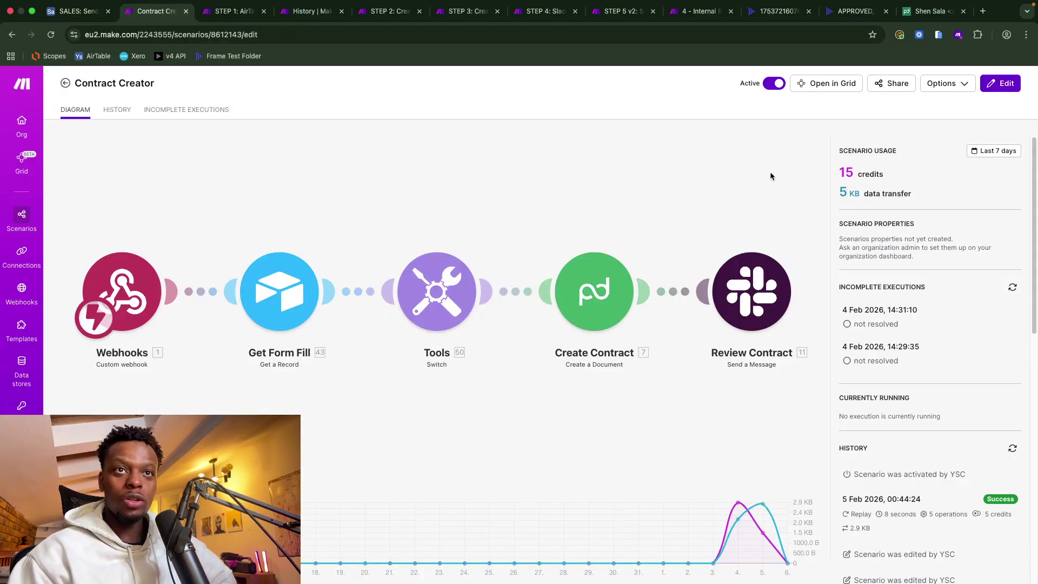
{"action": "left_click_drag", "start_coordinate": [931, 11], "coordinate": [229, 11]}
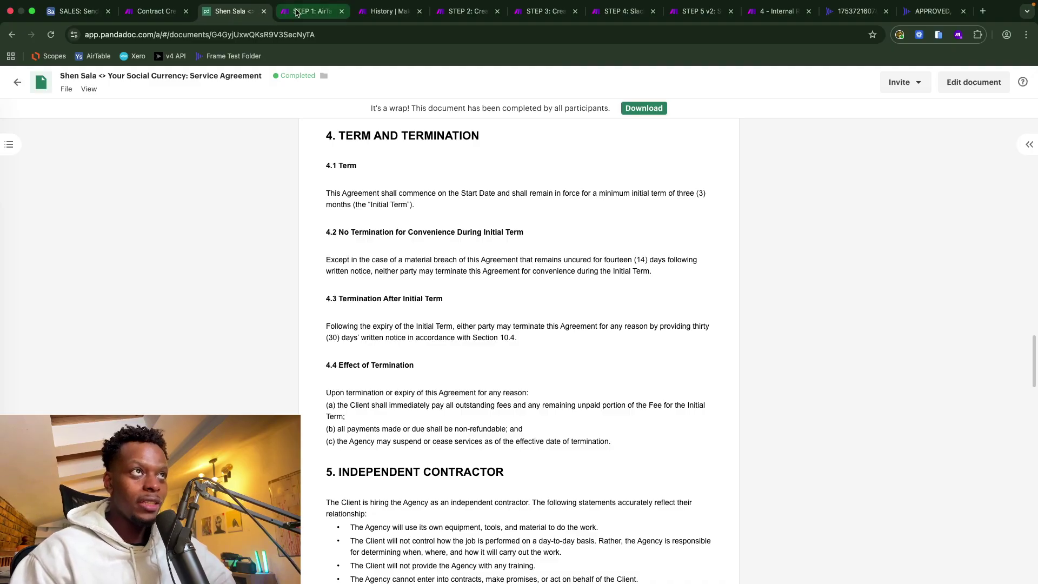
Look through the onboarding scenarios from STEP 1: AirTable V2 to STEP 5, and the 4 - Internal Review Process scenario.
{"action": "left_click", "coordinate": [296, 12]}
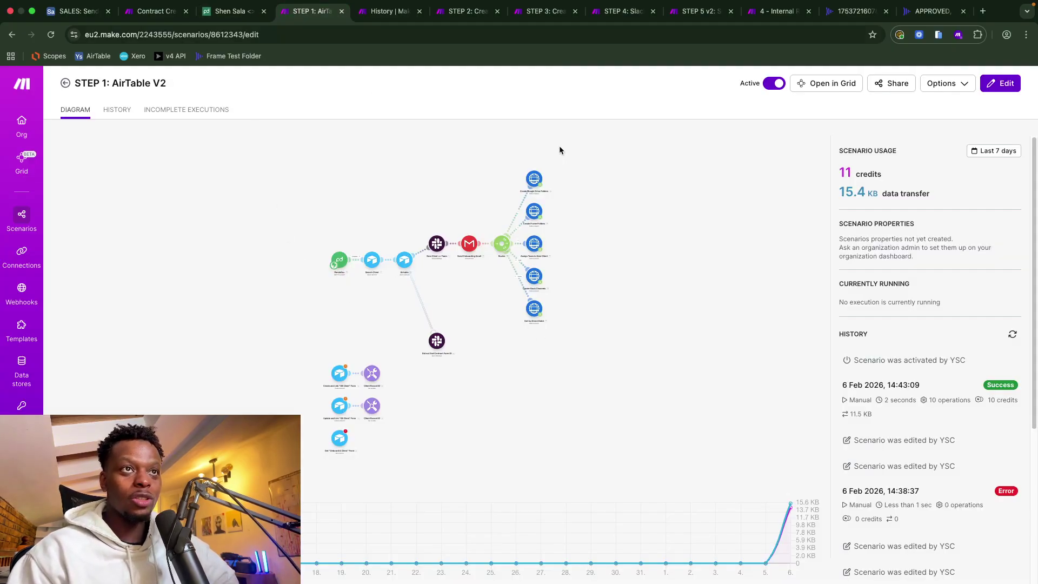
{"action": "left_click", "coordinate": [470, 15]}
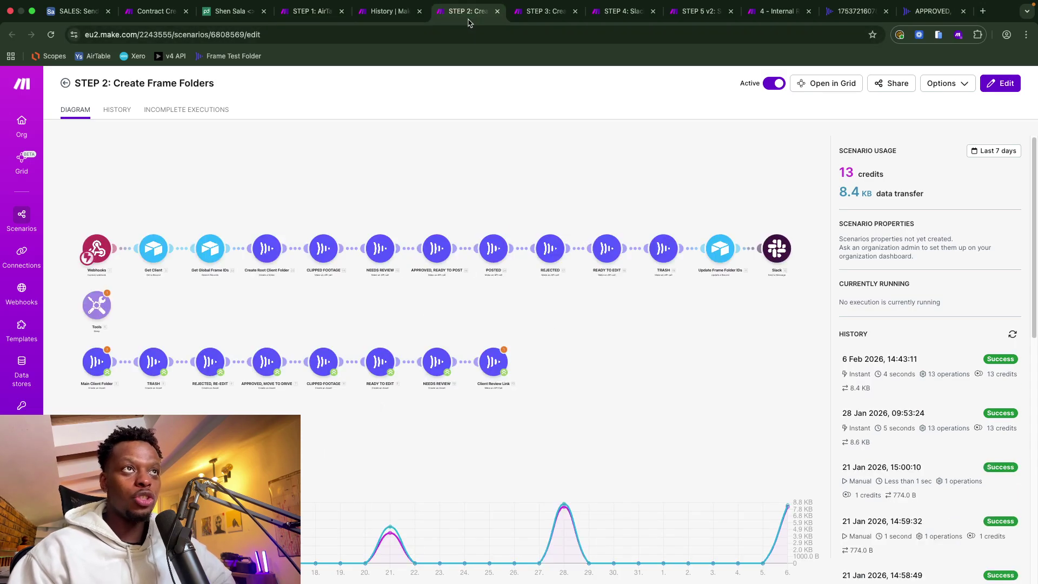
{"action": "left_click", "coordinate": [529, 15]}
{"action": "left_click", "coordinate": [613, 15]}
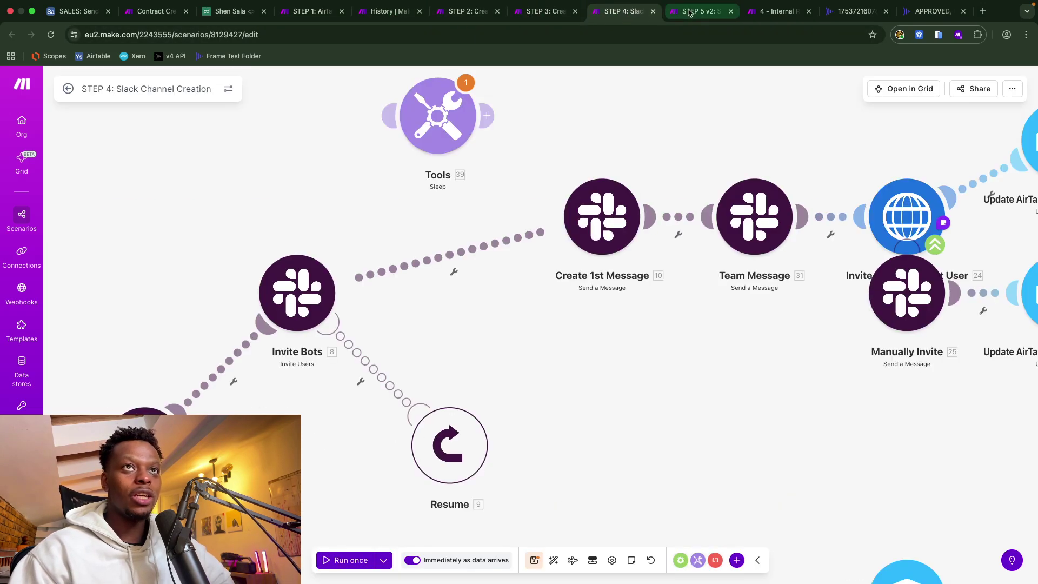
{"action": "left_click", "coordinate": [700, 11]}
{"action": "left_click", "coordinate": [778, 10]}
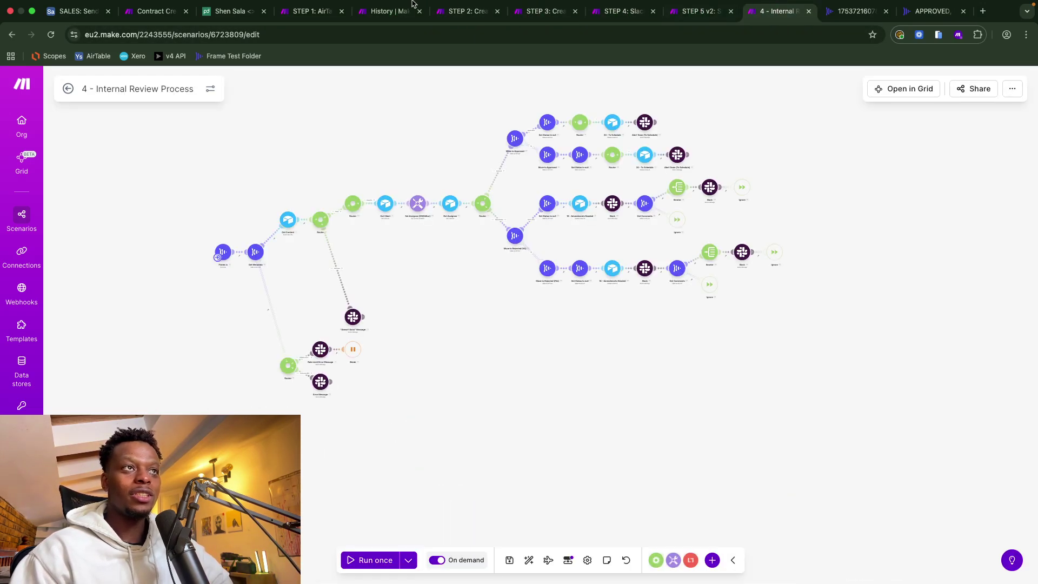
Return to the Send a Contract form and review its fields from the client details to the services description.
{"action": "left_click", "coordinate": [233, 12]}
{"action": "left_click", "coordinate": [73, 12]}
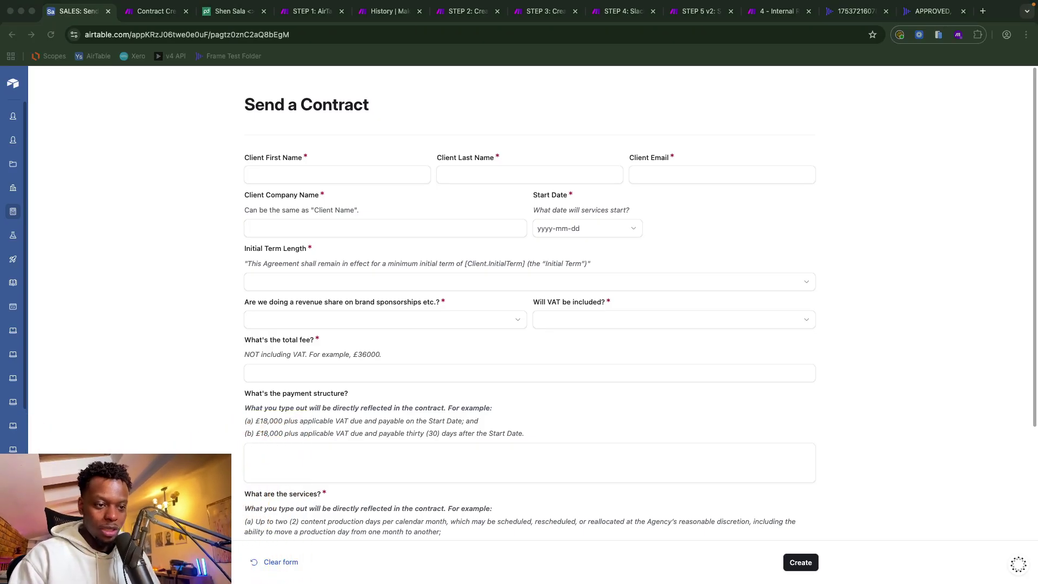
{"action": "left_click", "coordinate": [160, 331]}
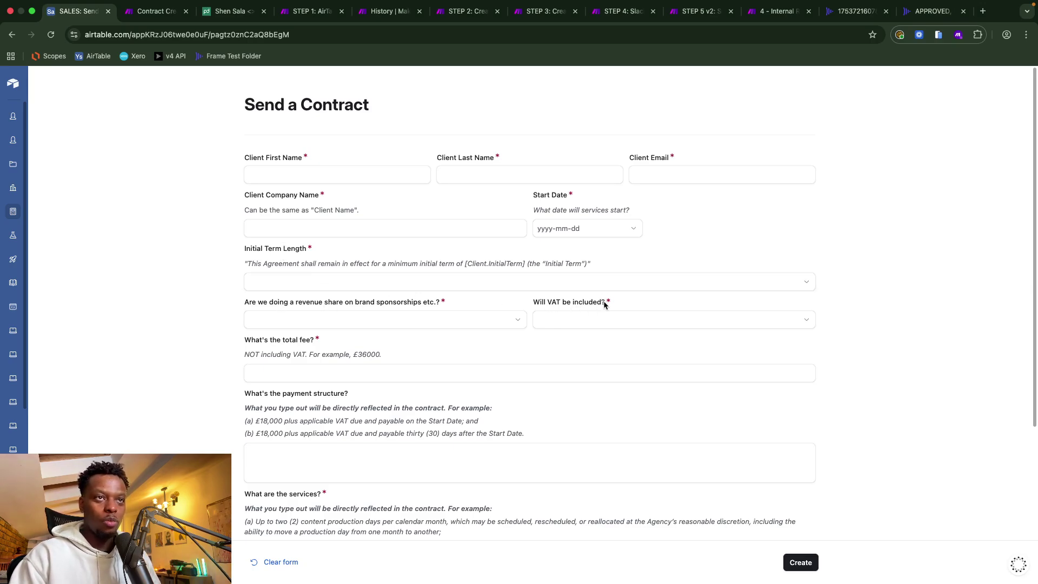
{"action": "scroll", "coordinate": [285, 349], "scroll_direction": "down", "scroll_amount": 3}
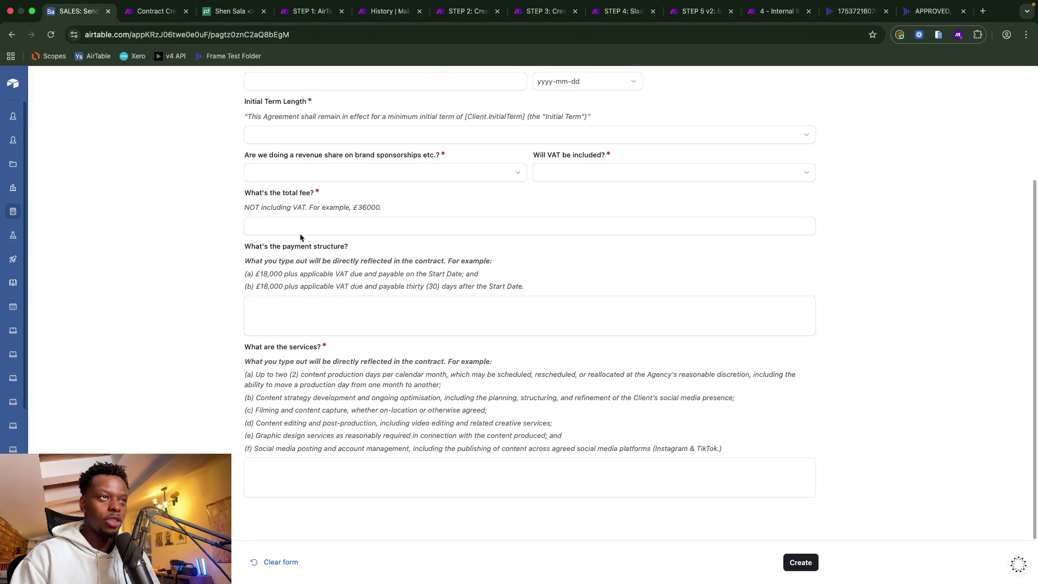
{"action": "scroll", "coordinate": [320, 411], "scroll_direction": "up", "scroll_amount": 3}
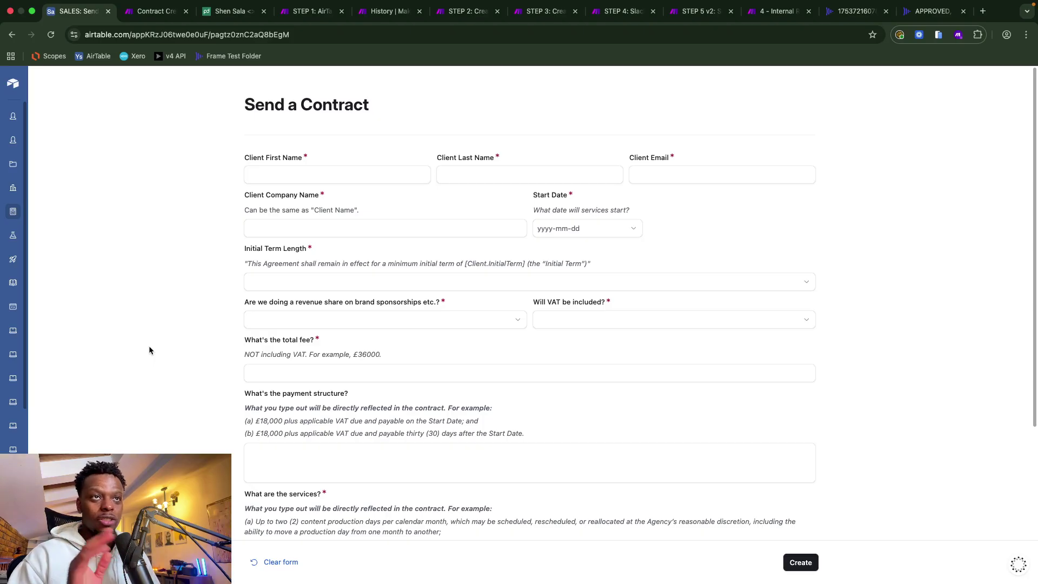
Inspect the RecordID output by the webhook in the Contract Creator run of 5 February 2026, 00:44:24, referring back to the contract form.
{"action": "left_click", "coordinate": [153, 13]}
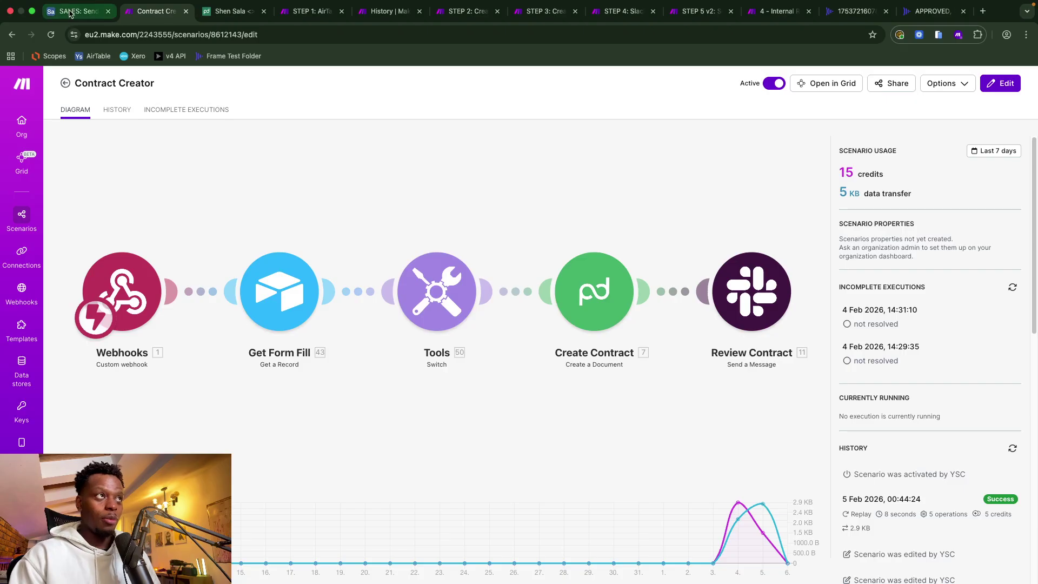
{"action": "left_click", "coordinate": [875, 514]}
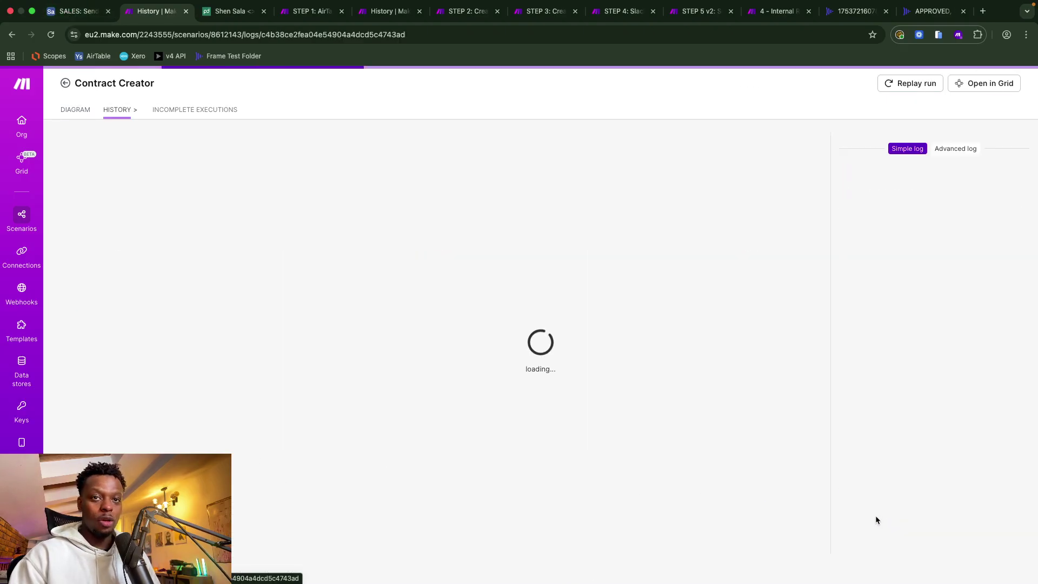
{"action": "left_click", "coordinate": [173, 285]}
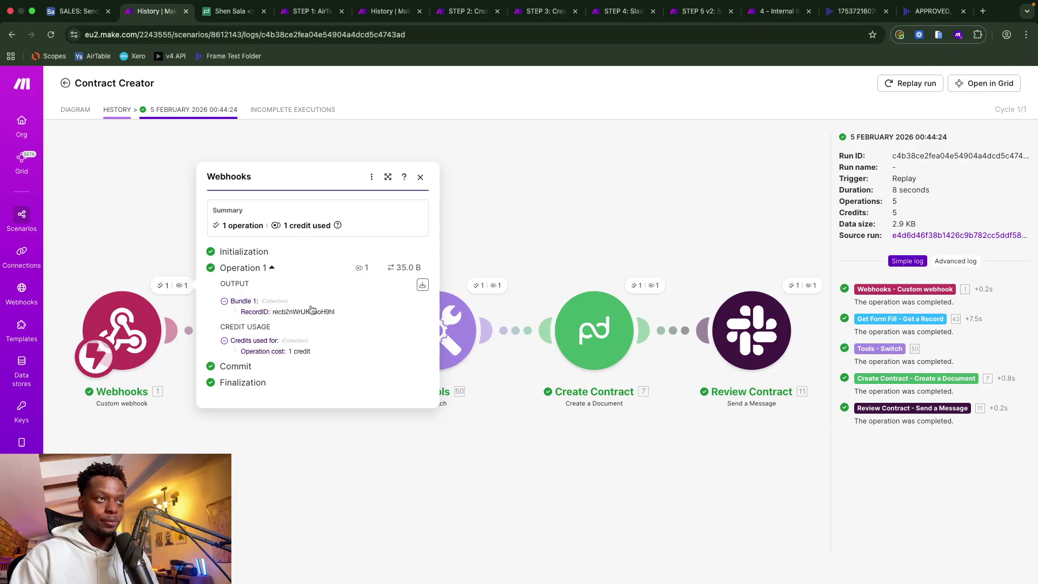
{"action": "double_click", "coordinate": [307, 311]}
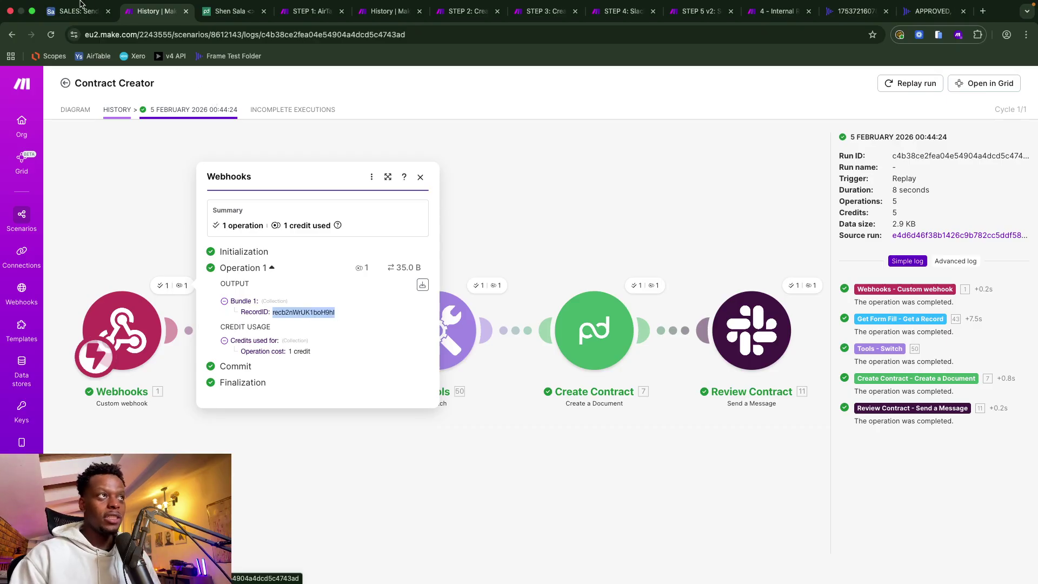
{"action": "left_click", "coordinate": [68, 12]}
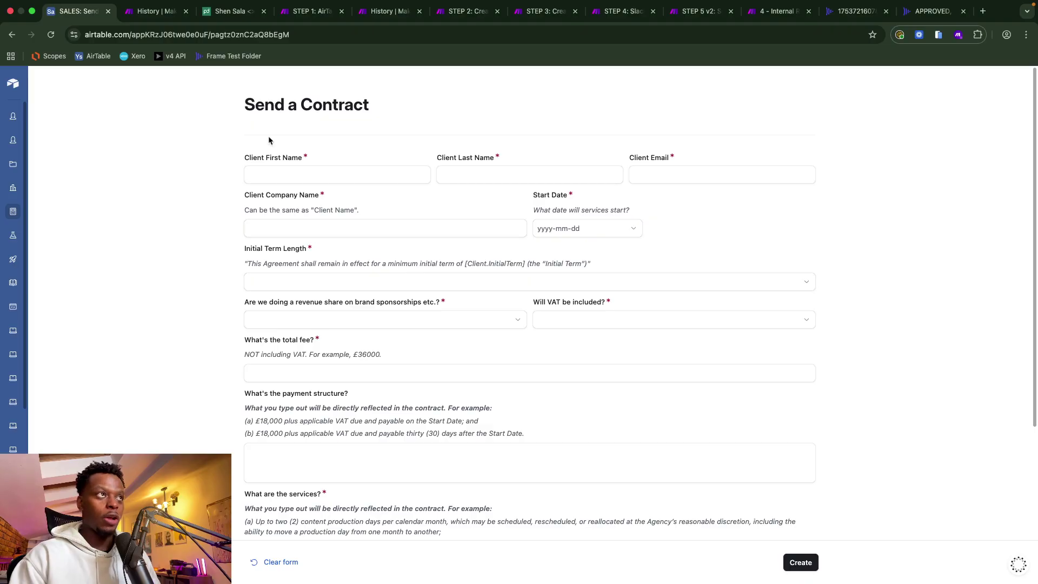
{"action": "left_click", "coordinate": [157, 12]}
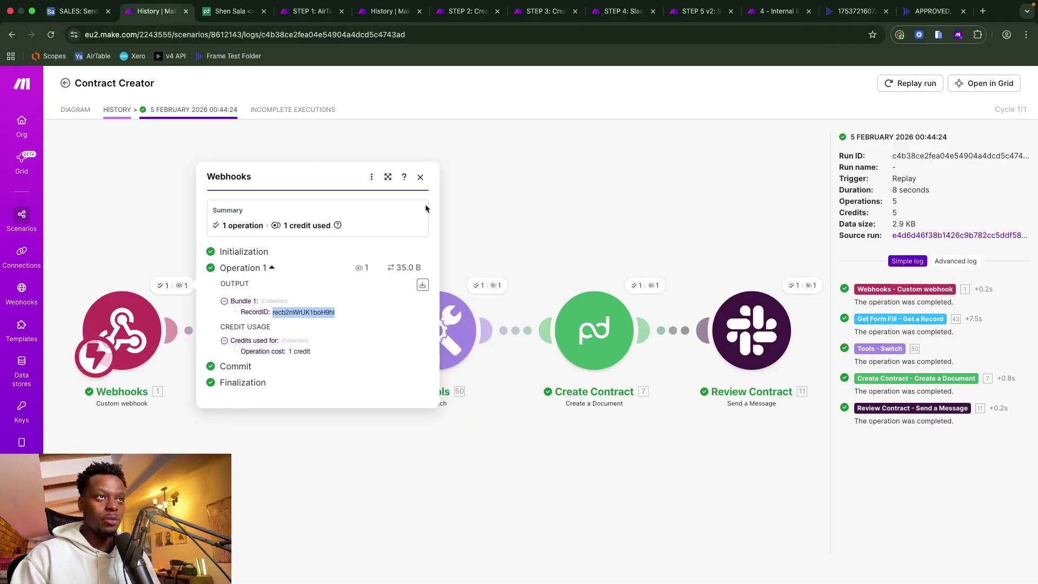
{"action": "left_click", "coordinate": [421, 177]}
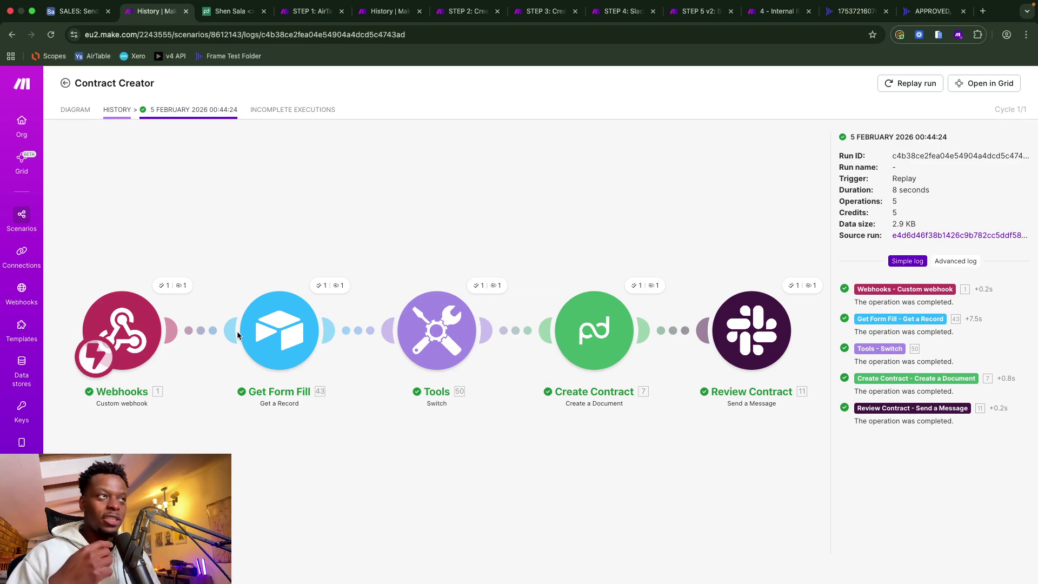
From the contract form, go to the YSC - Operations base's automations and open Contract Generator under Sales & Onboarding.
{"action": "left_click", "coordinate": [80, 12]}
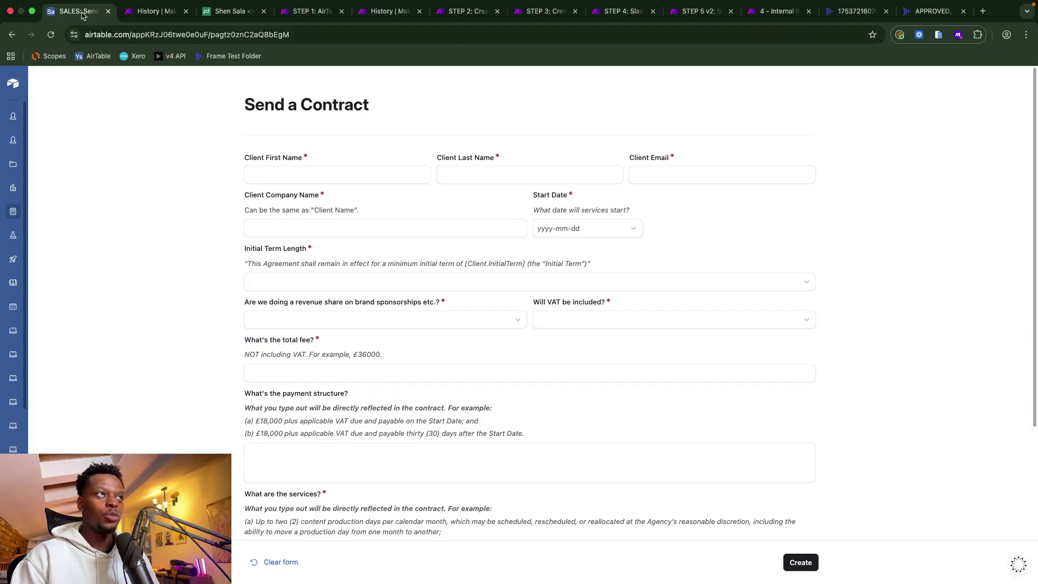
{"action": "left_click", "coordinate": [15, 82]}
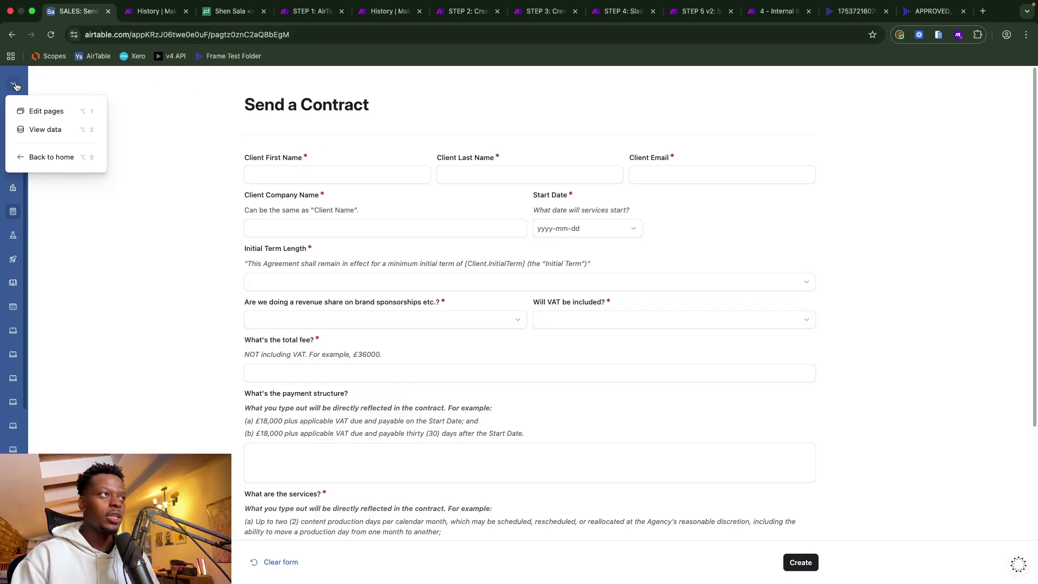
{"action": "left_click", "coordinate": [56, 130]}
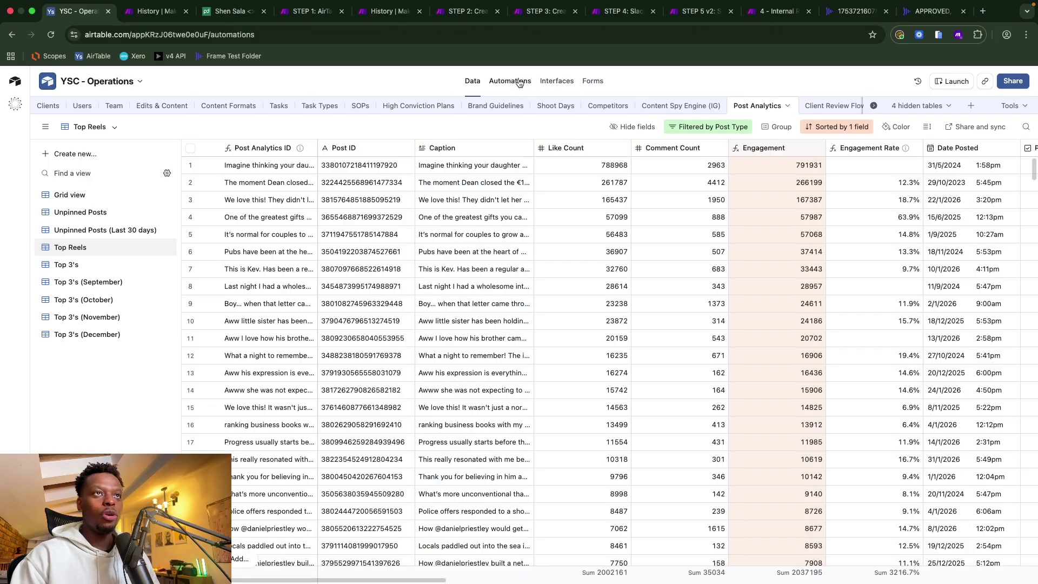
{"action": "left_click", "coordinate": [514, 81]}
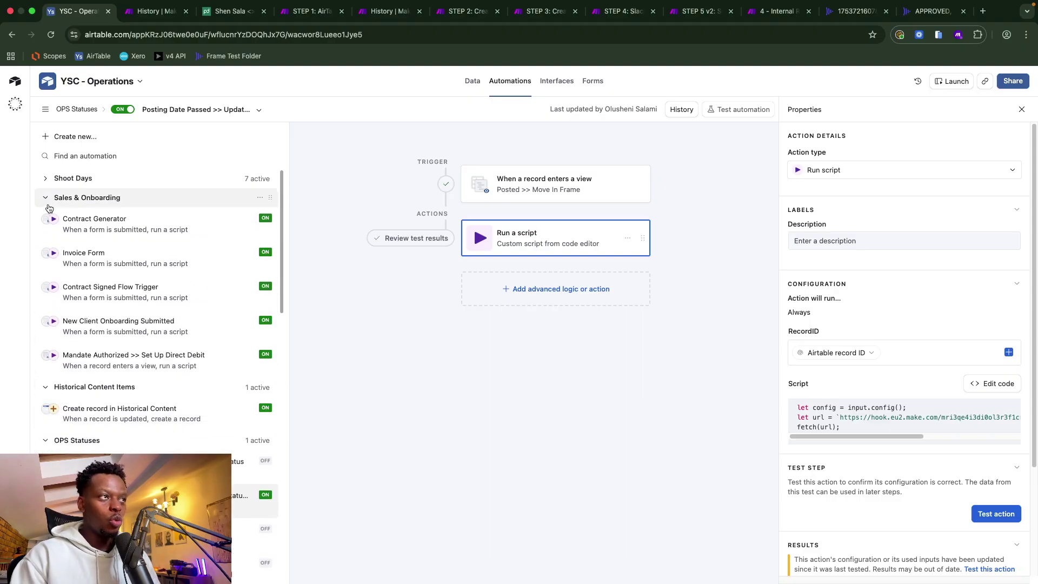
{"action": "scroll", "coordinate": [65, 340], "scroll_direction": "down", "scroll_amount": 15}
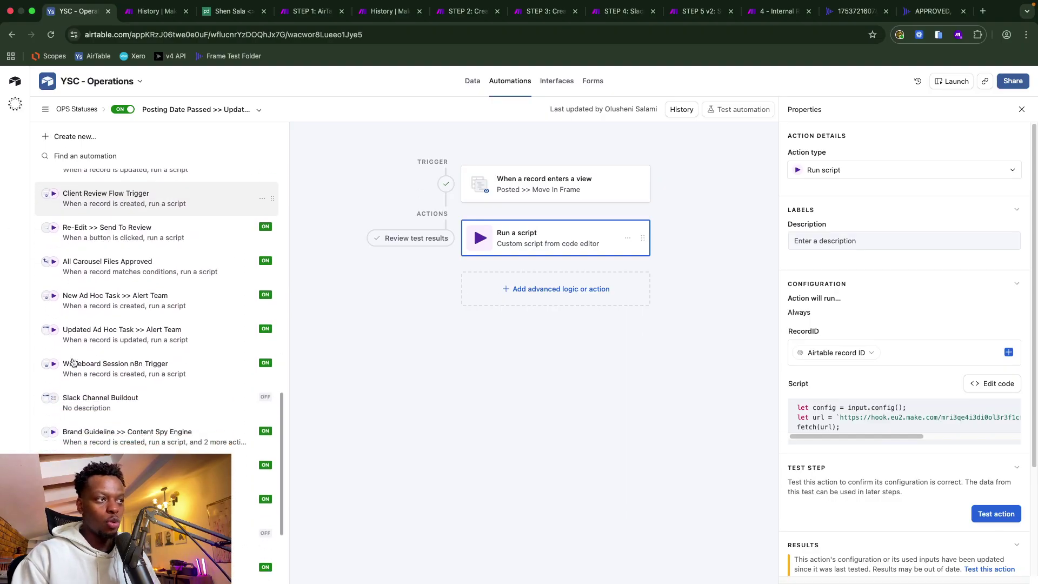
{"action": "scroll", "coordinate": [120, 400], "scroll_direction": "up", "scroll_amount": 15}
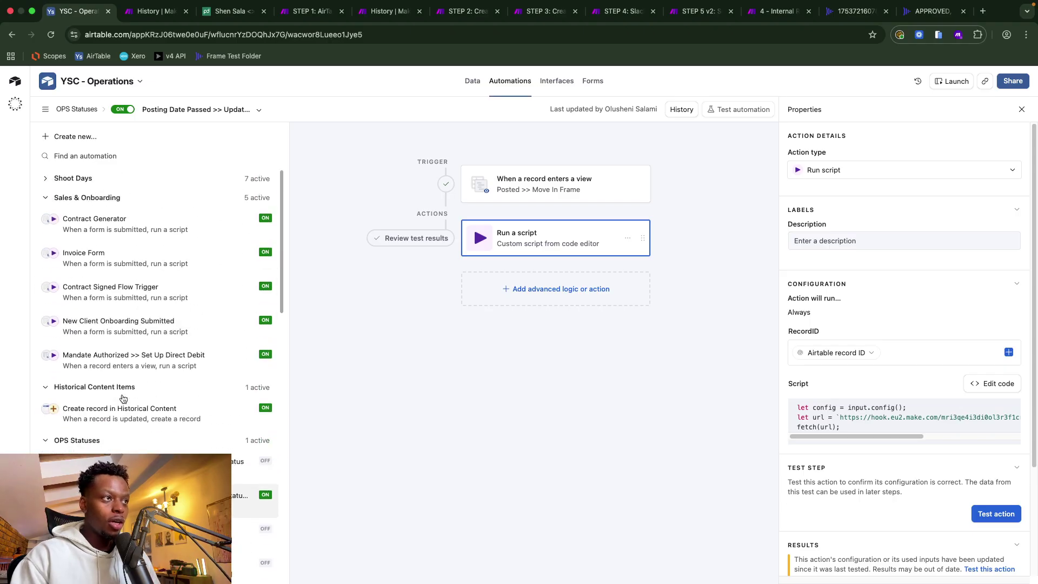
{"action": "left_click", "coordinate": [123, 240]}
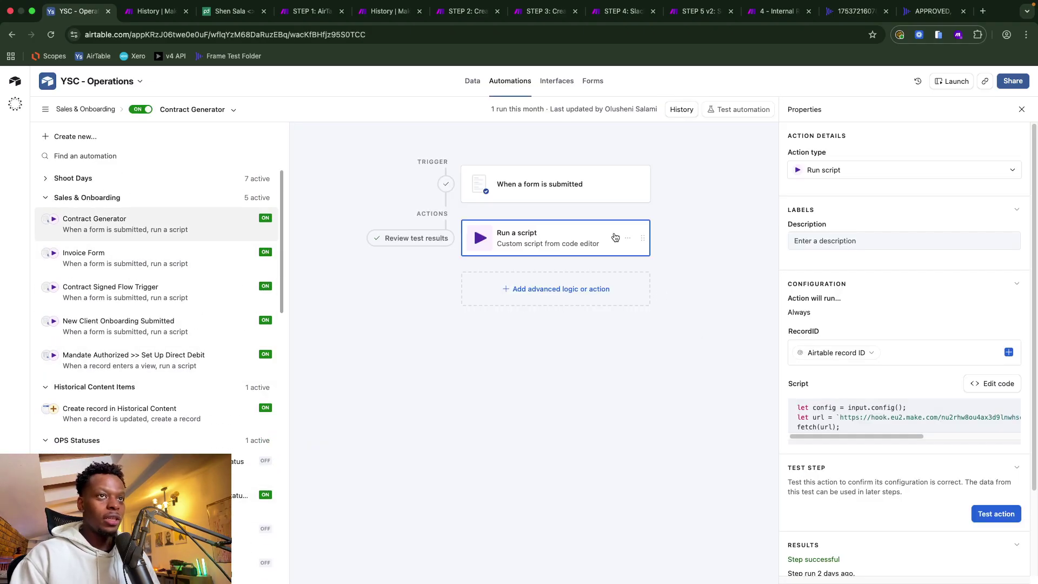
Open the code of the Contract Generator's script action and examine how it sends the RecordID to the webhook.
{"action": "left_click", "coordinate": [994, 384]}
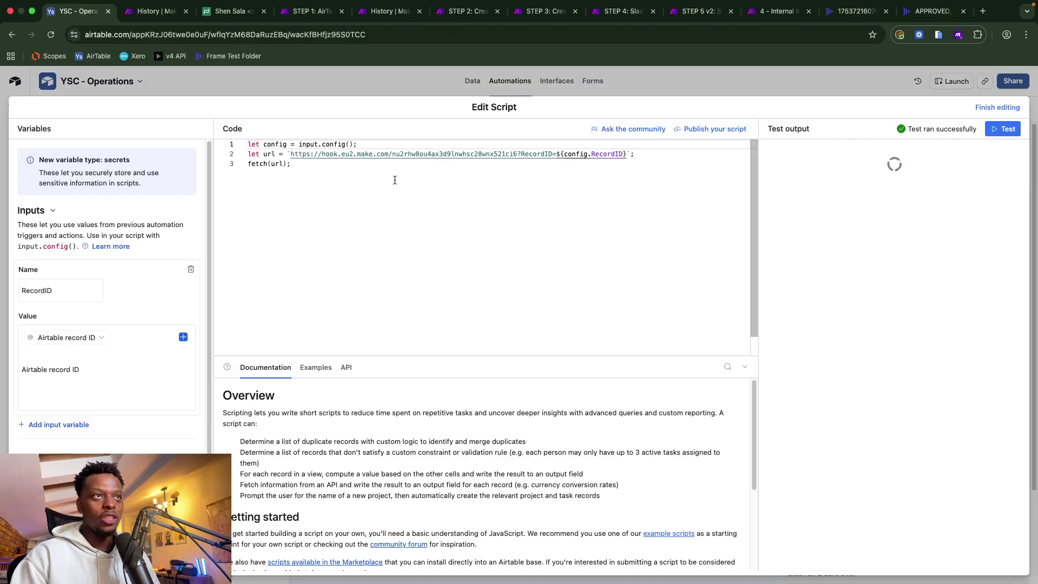
{"action": "left_click_drag", "start_coordinate": [357, 185], "coordinate": [245, 138]}
{"action": "left_click", "coordinate": [349, 182]}
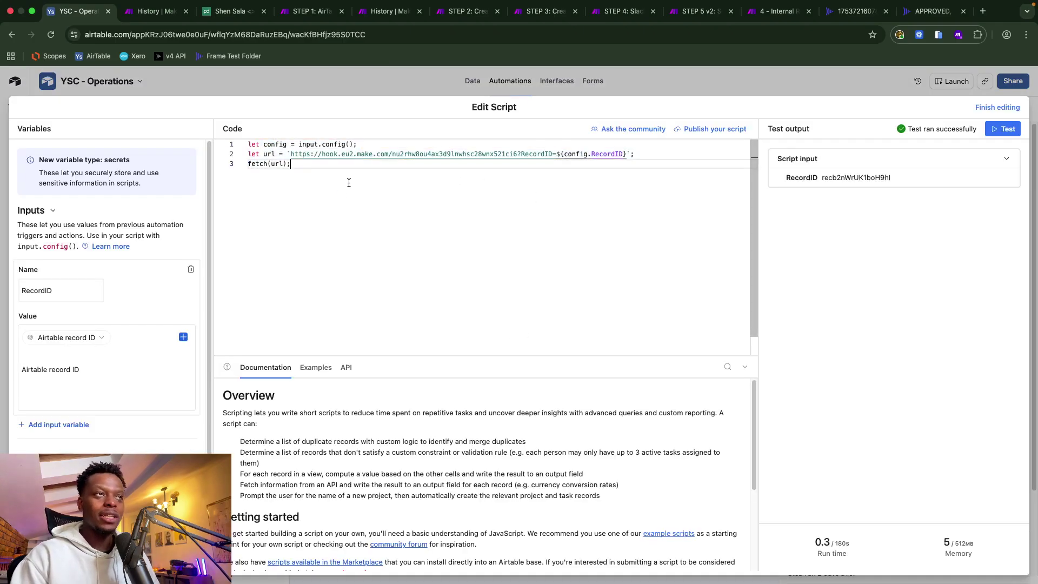
Search Google in a new browser tab for "airtable make webhook".
{"action": "left_click", "coordinate": [983, 11]}
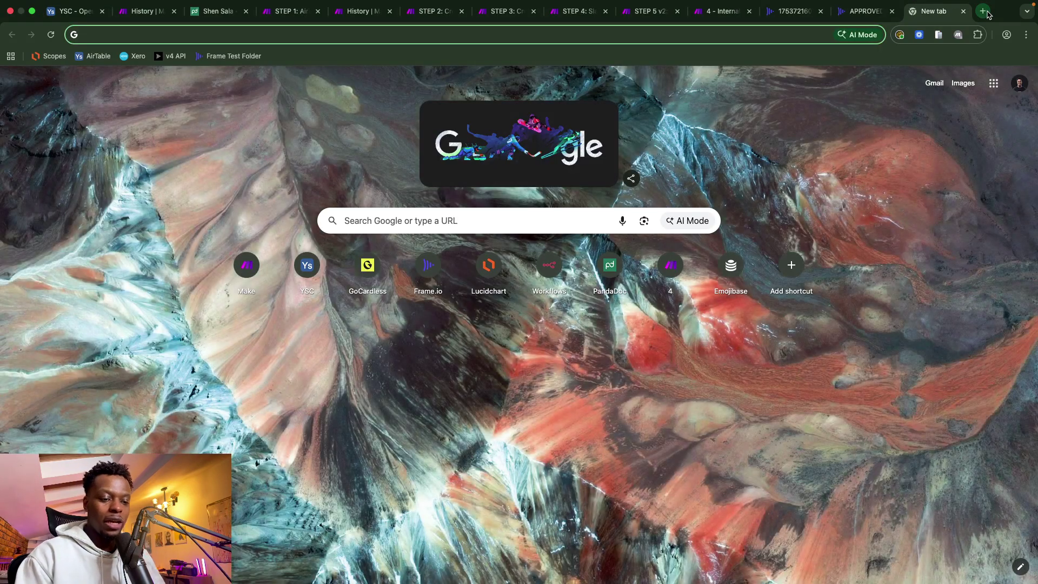
{"action": "type", "text": "make "}
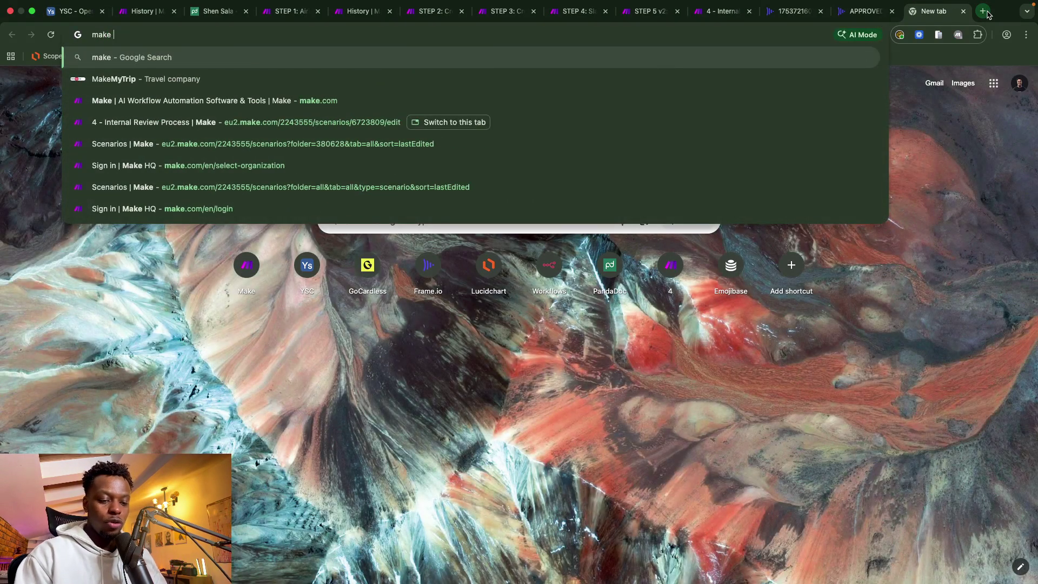
{"action": "type", "text": "airtable make "}
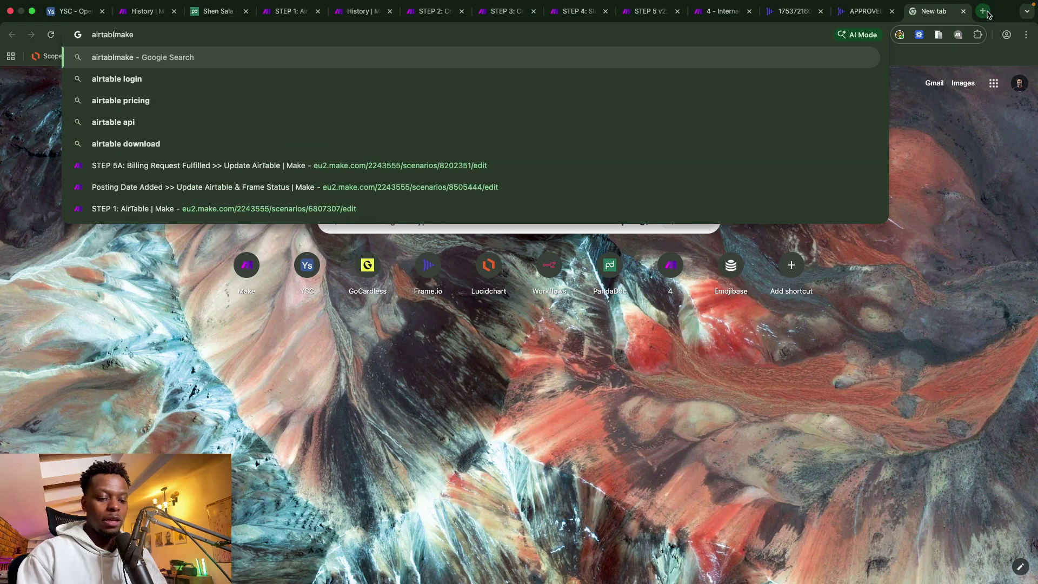
{"action": "type", "text": "webhook"}
{"action": "key", "text": "Return"}
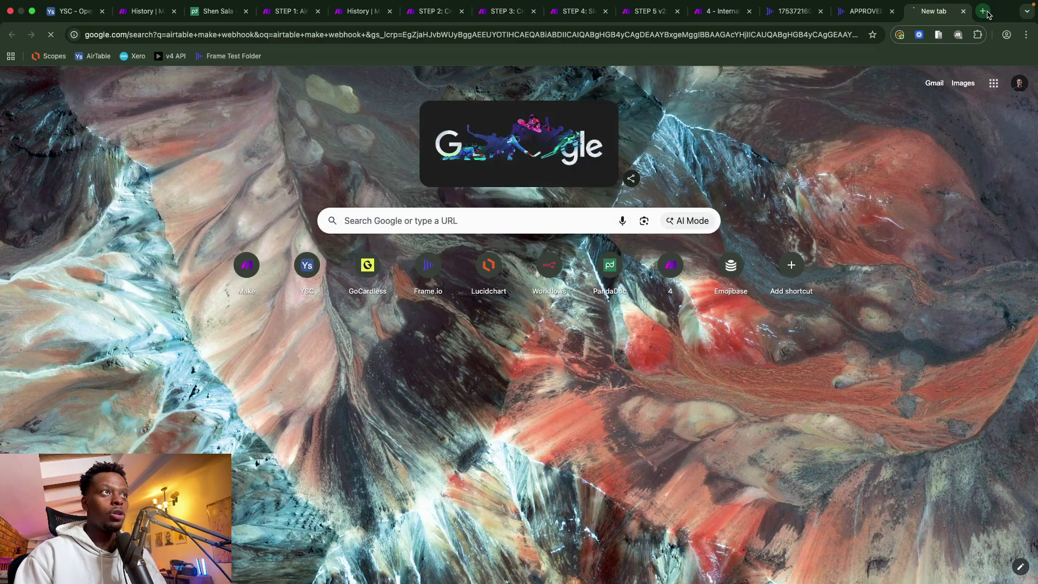
Open the Airtable Community thread "How to send data to a webhook url?" and highlight its script for sending only the Record ID.
{"action": "scroll", "coordinate": [582, 373], "scroll_direction": "down", "scroll_amount": 10}
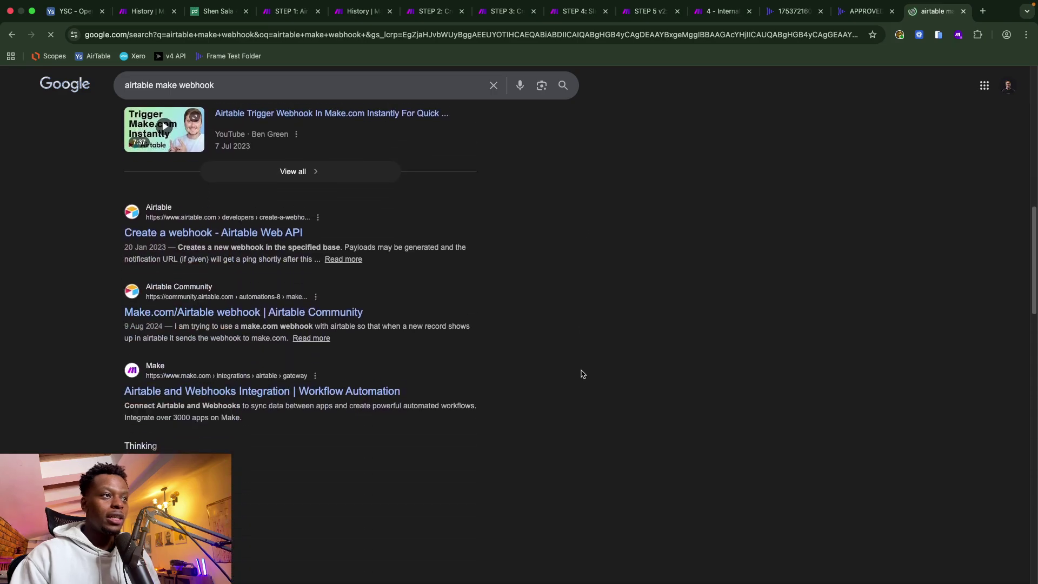
{"action": "scroll", "coordinate": [456, 249], "scroll_direction": "down", "scroll_amount": 8}
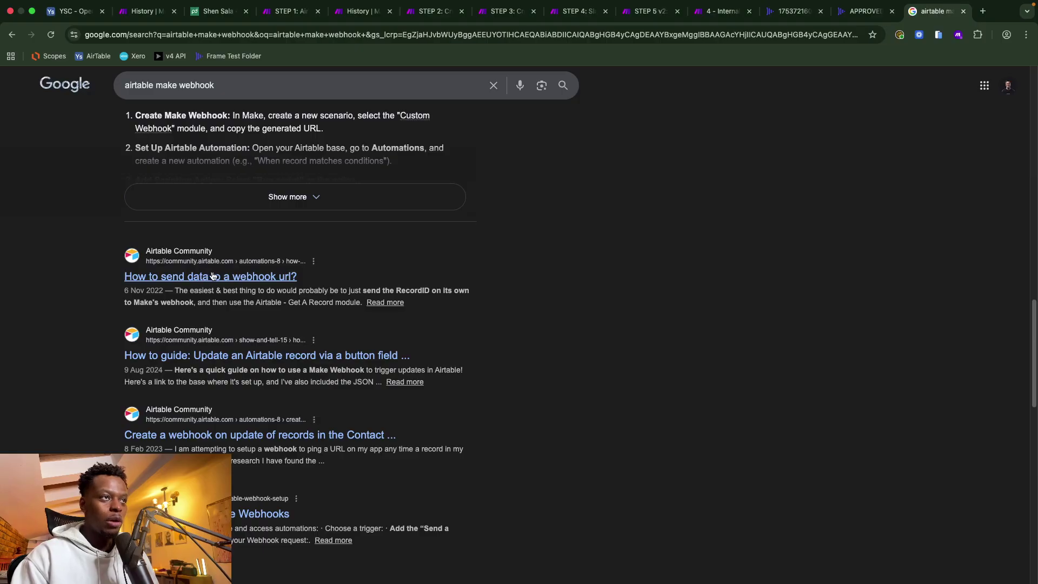
{"action": "left_click", "coordinate": [224, 277]}
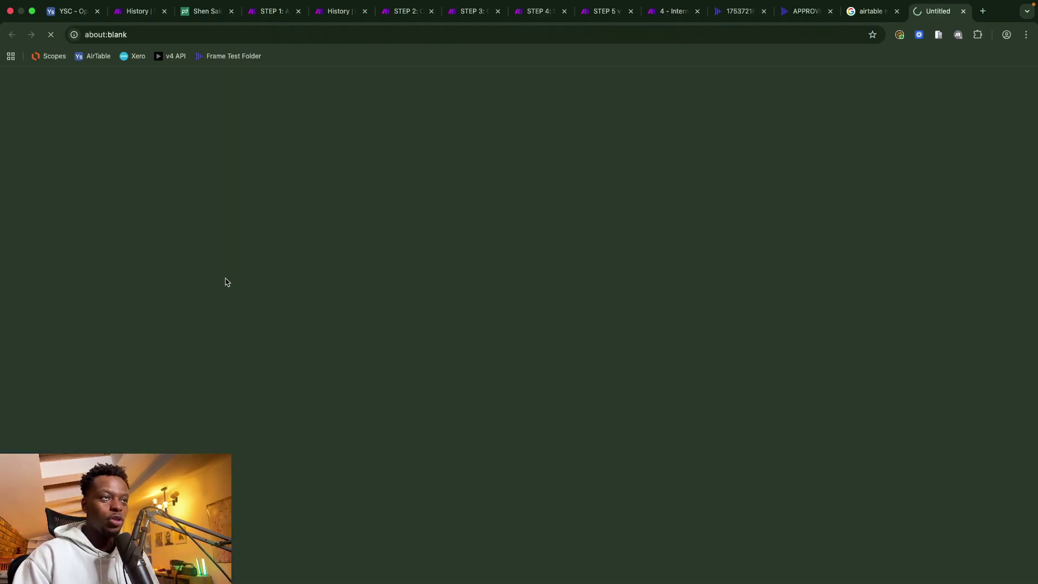
{"action": "scroll", "coordinate": [365, 436], "scroll_direction": "down", "scroll_amount": 10}
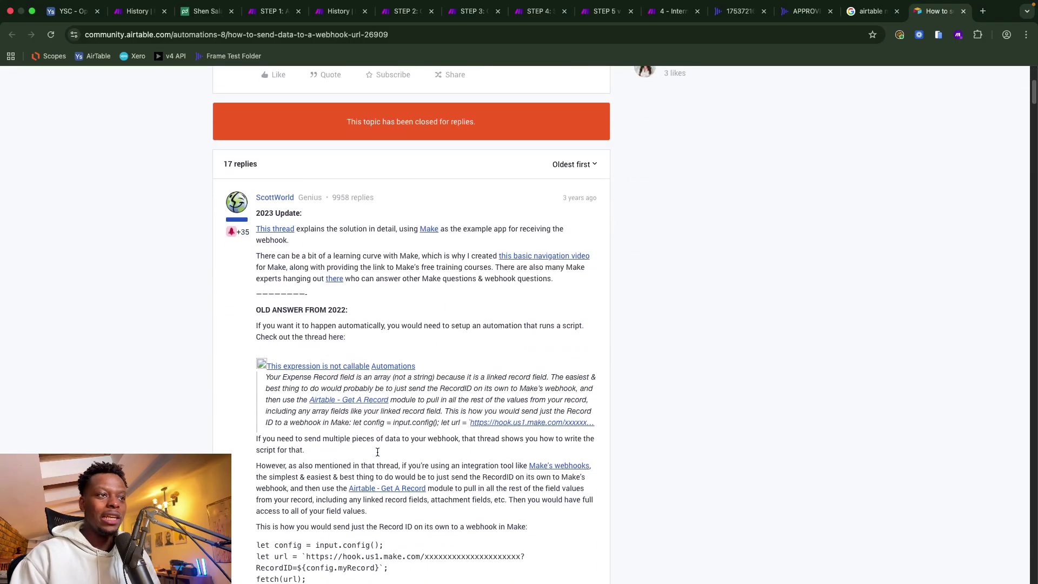
{"action": "left_click_drag", "start_coordinate": [257, 276], "coordinate": [314, 310]}
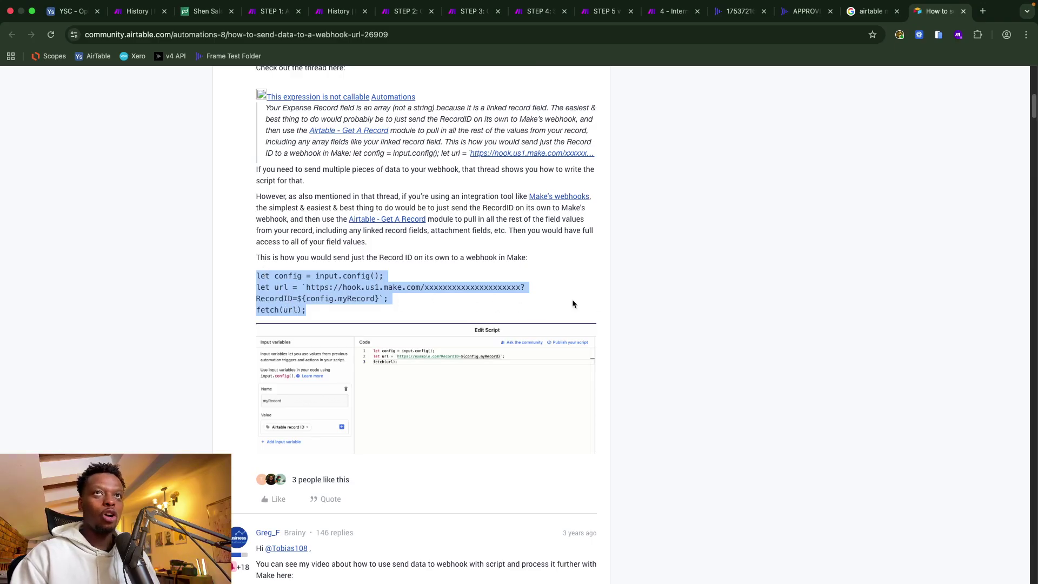
Return to the Contract Generator script in Airtable and highlight RecordID in the webhook URL, the input variable's name and its value.
{"action": "left_click", "coordinate": [70, 24]}
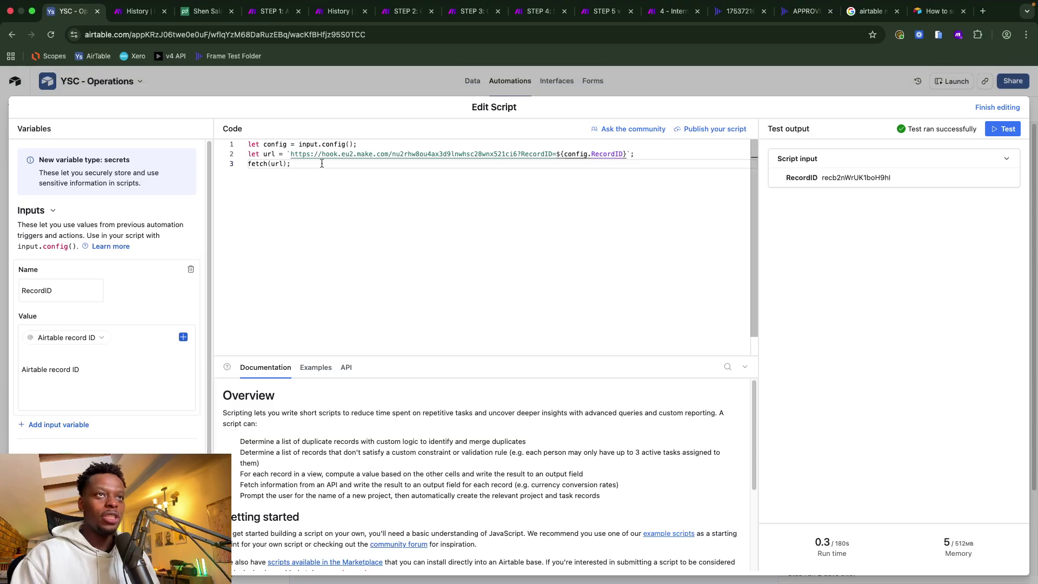
{"action": "left_click", "coordinate": [540, 154]}
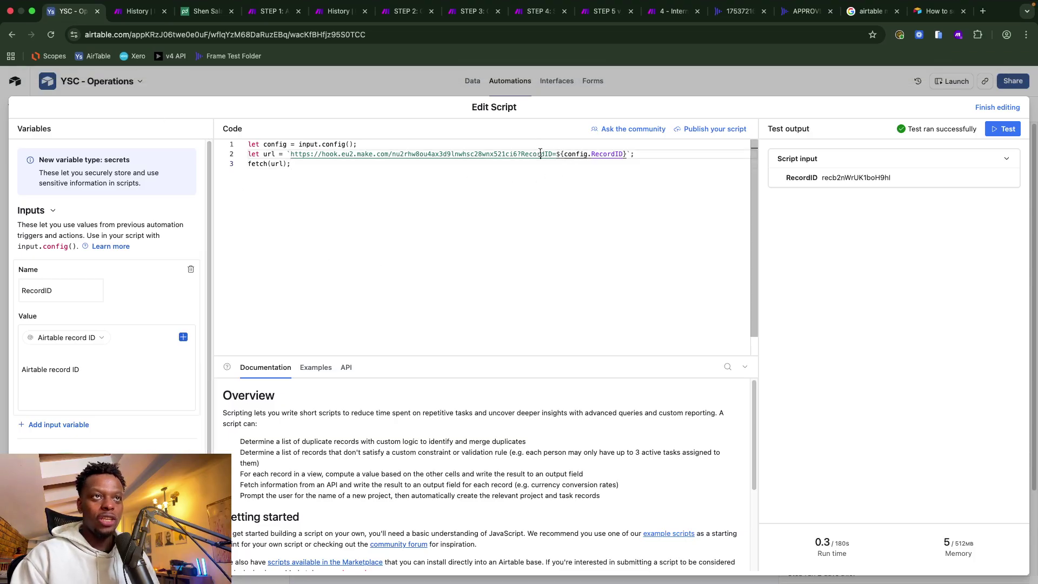
{"action": "double_click", "coordinate": [540, 154]}
{"action": "double_click", "coordinate": [63, 291]}
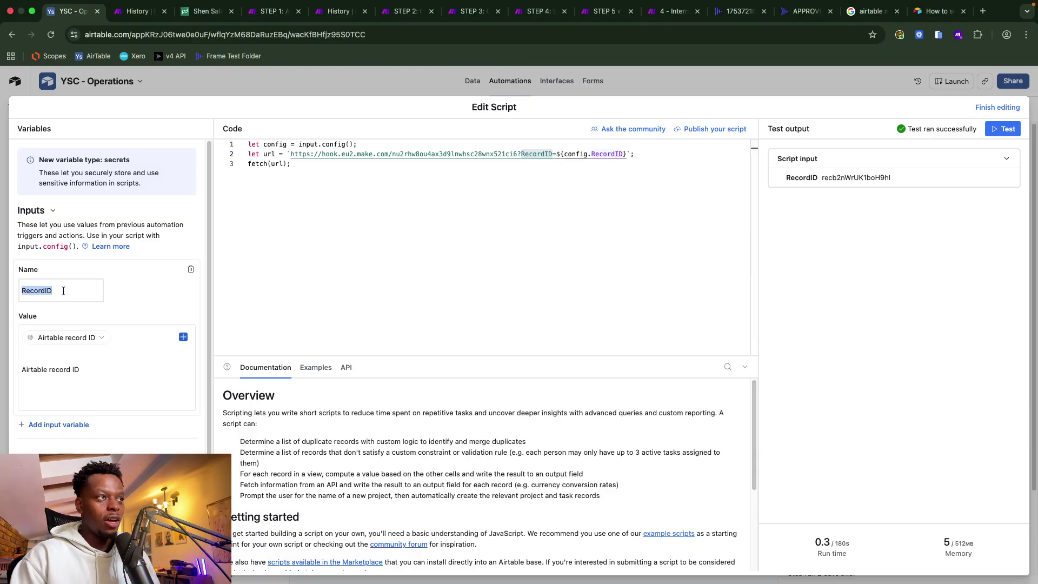
{"action": "left_click", "coordinate": [96, 382]}
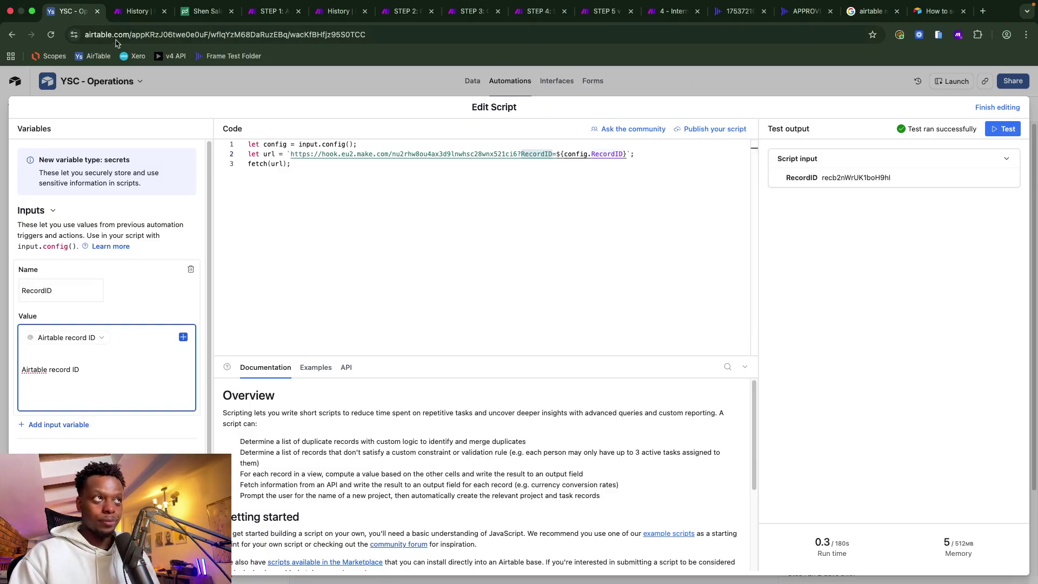
In Make's Contract Creator run history, inspect the output of the Webhooks module and the Airtable Get Form Fill module.
{"action": "left_click", "coordinate": [138, 11]}
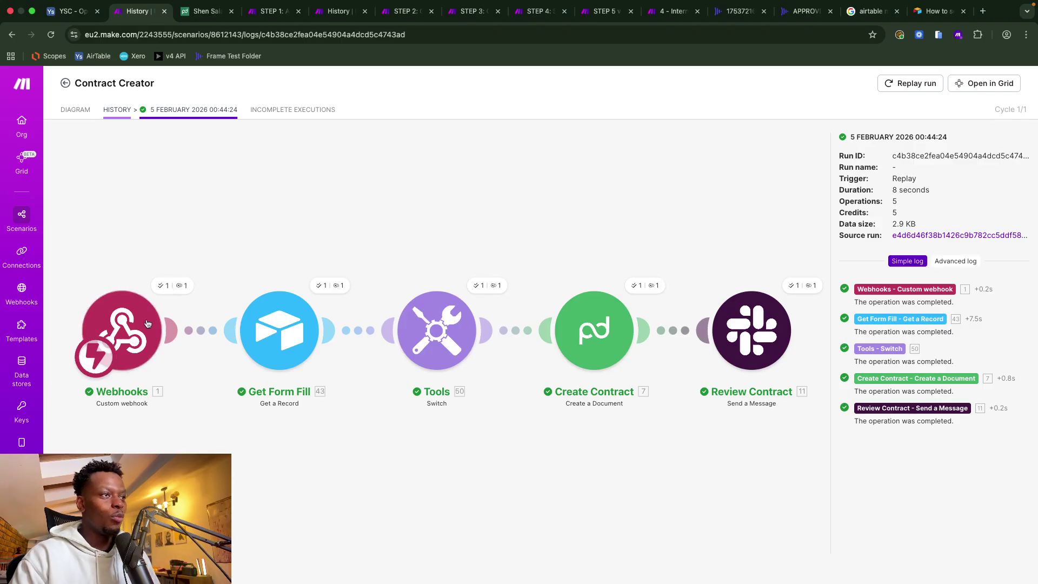
{"action": "left_click", "coordinate": [169, 287]}
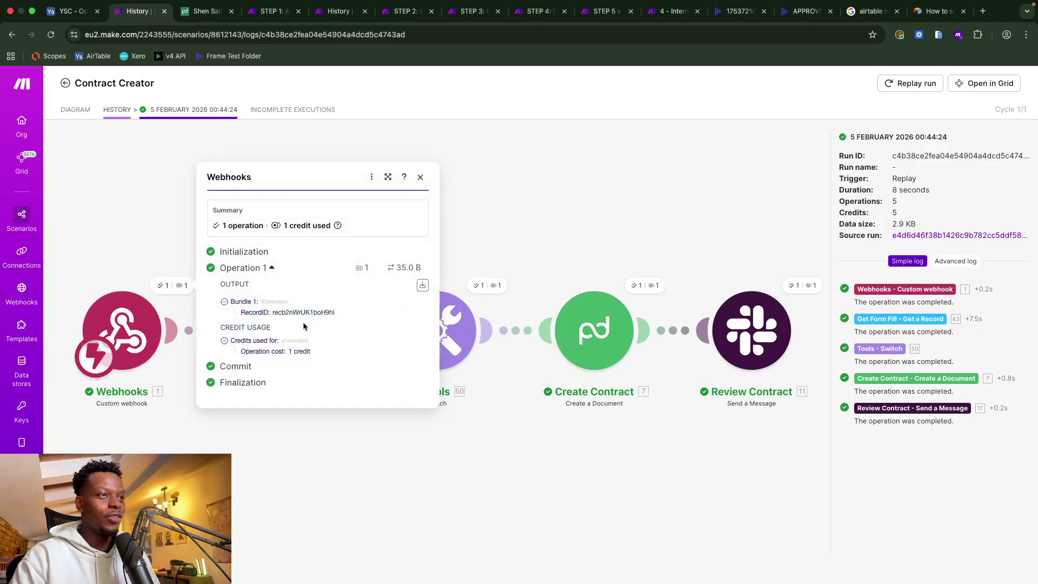
{"action": "left_click", "coordinate": [420, 176]}
{"action": "left_click", "coordinate": [330, 286]}
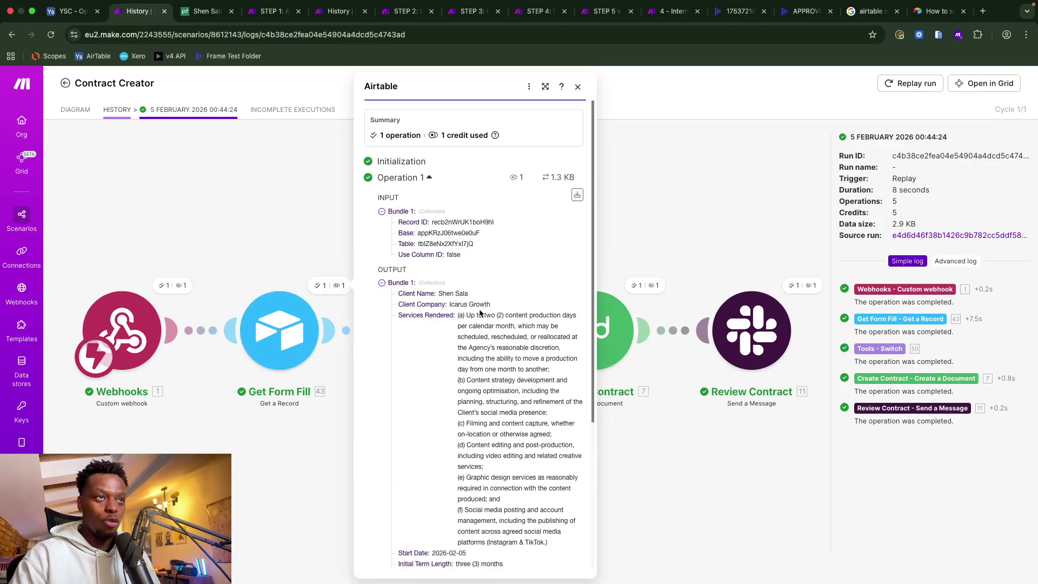
{"action": "scroll", "coordinate": [480, 312], "scroll_direction": "down", "scroll_amount": 4}
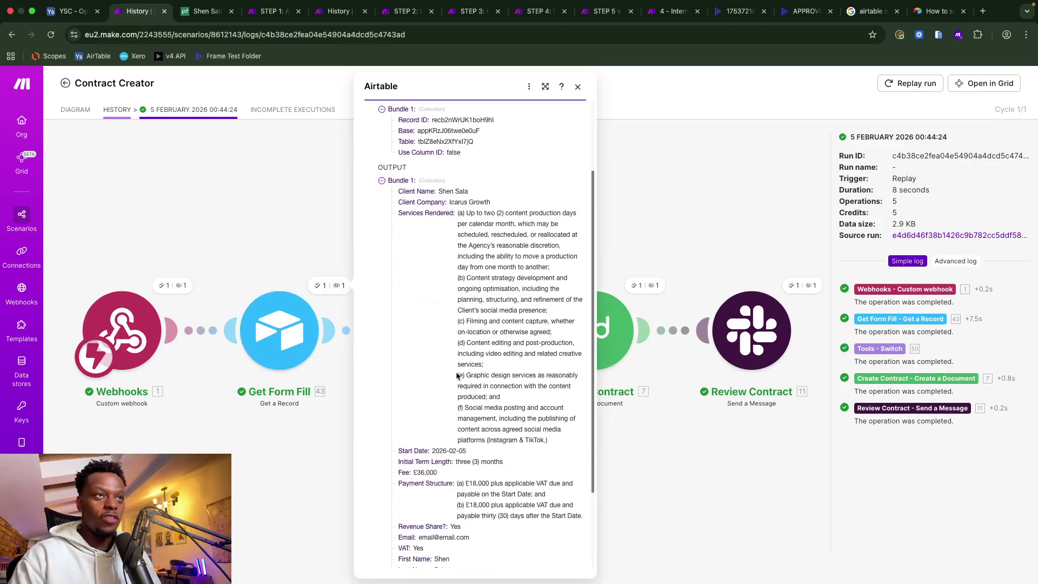
{"action": "left_click", "coordinate": [293, 253]}
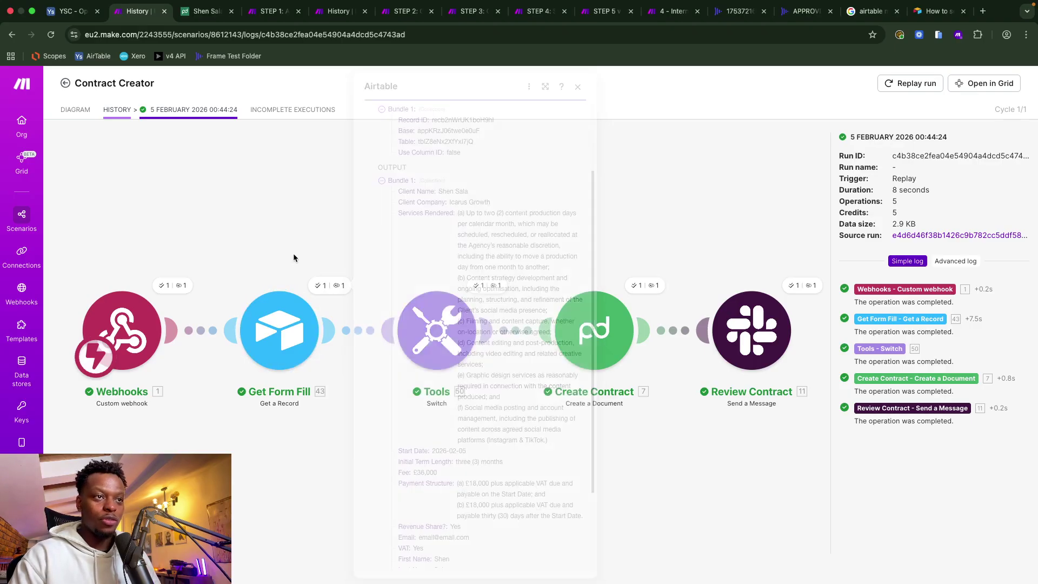
Go from the run log to the Contract Creator diagram and open the Tools Switch module to examine its VAT case.
{"action": "left_click", "coordinate": [483, 286]}
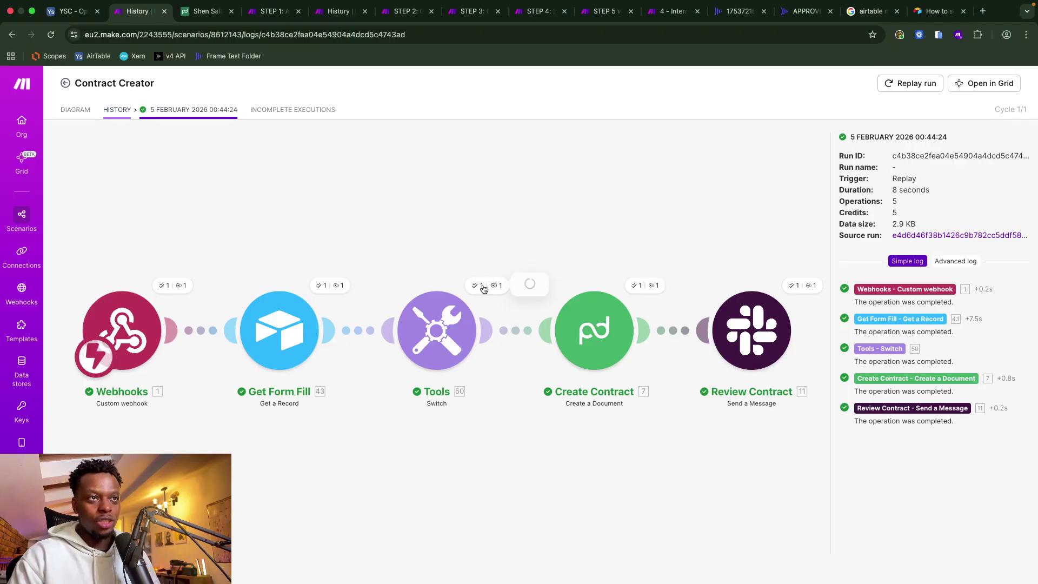
{"action": "left_click", "coordinate": [287, 202]}
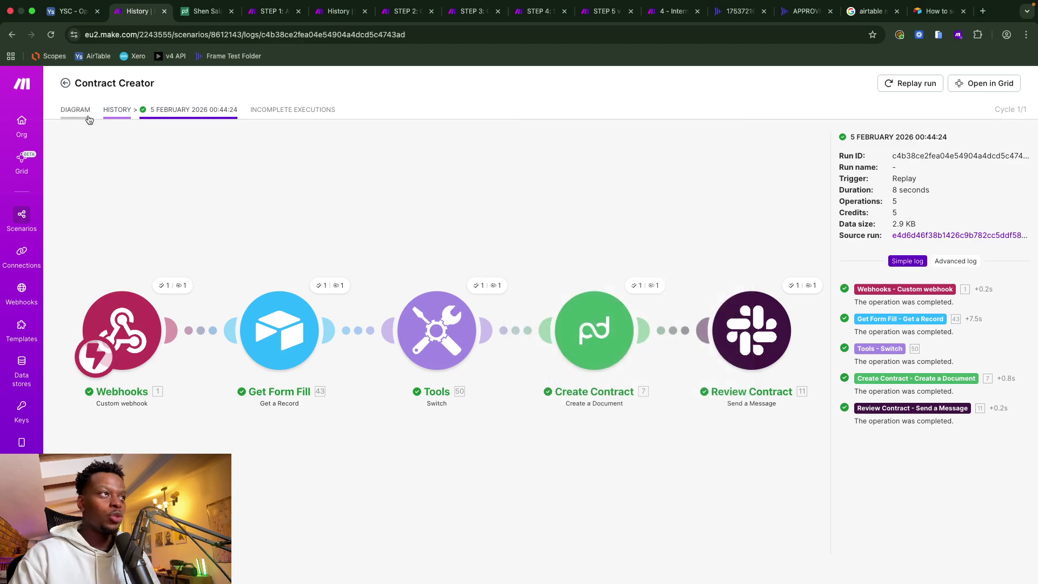
{"action": "left_click", "coordinate": [88, 117]}
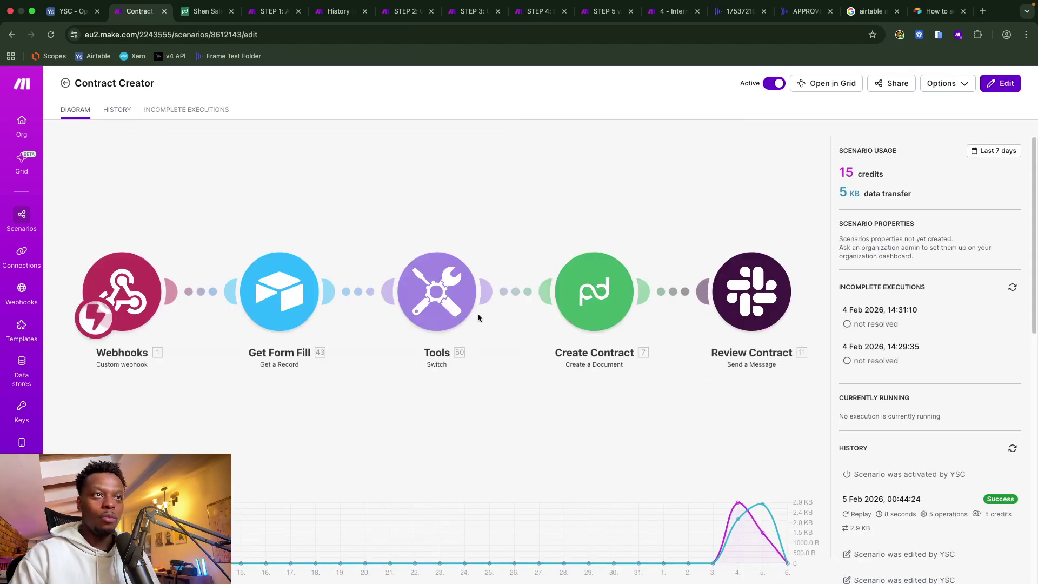
{"action": "left_click", "coordinate": [465, 305]}
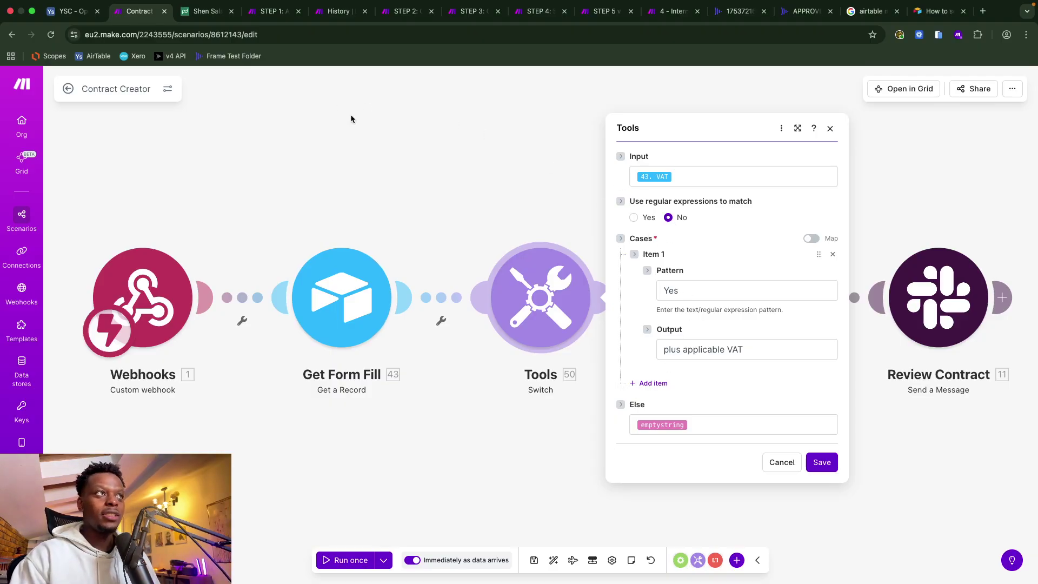
Switch to Airtable, close the script editor, launch the Send a Contract interface form and find its "Will VAT be included?" question.
{"action": "left_click", "coordinate": [80, 17]}
{"action": "key", "text": "Escape"}
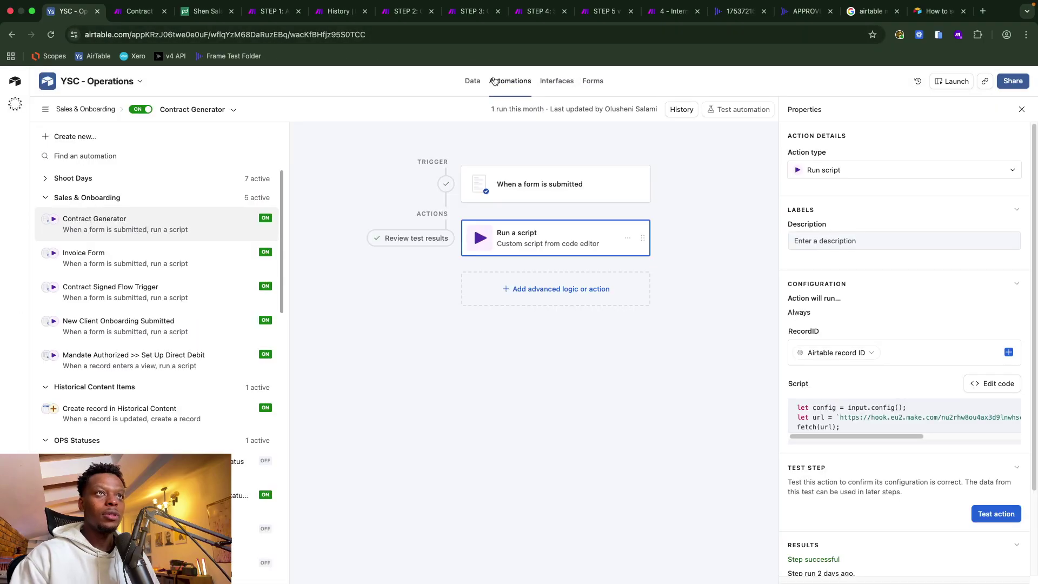
{"action": "left_click", "coordinate": [554, 81]}
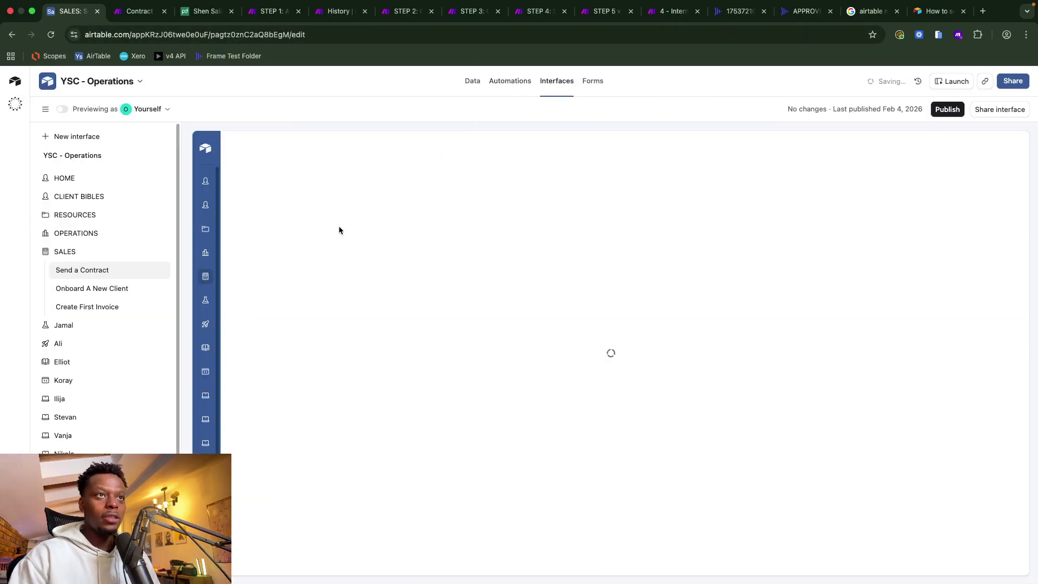
{"action": "left_click", "coordinate": [950, 81]}
{"action": "scroll", "coordinate": [352, 417], "scroll_direction": "down", "scroll_amount": 3}
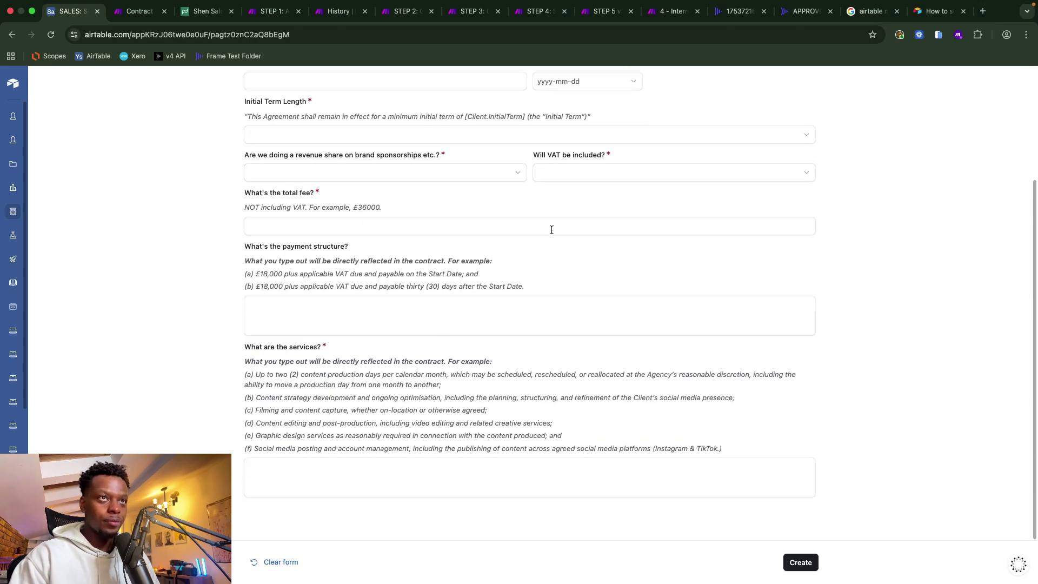
{"action": "left_click", "coordinate": [562, 171]}
{"action": "left_click", "coordinate": [460, 217]}
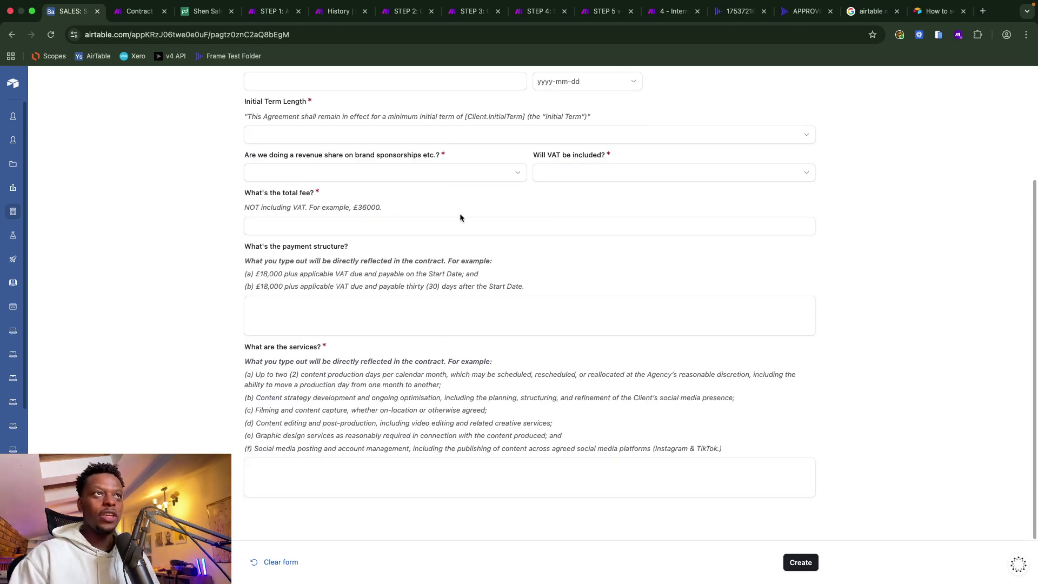
Back in Make, close the Switch settings and examine the Create Contract module's PandaDoc settings through to Document Metadata.
{"action": "left_click", "coordinate": [132, 15]}
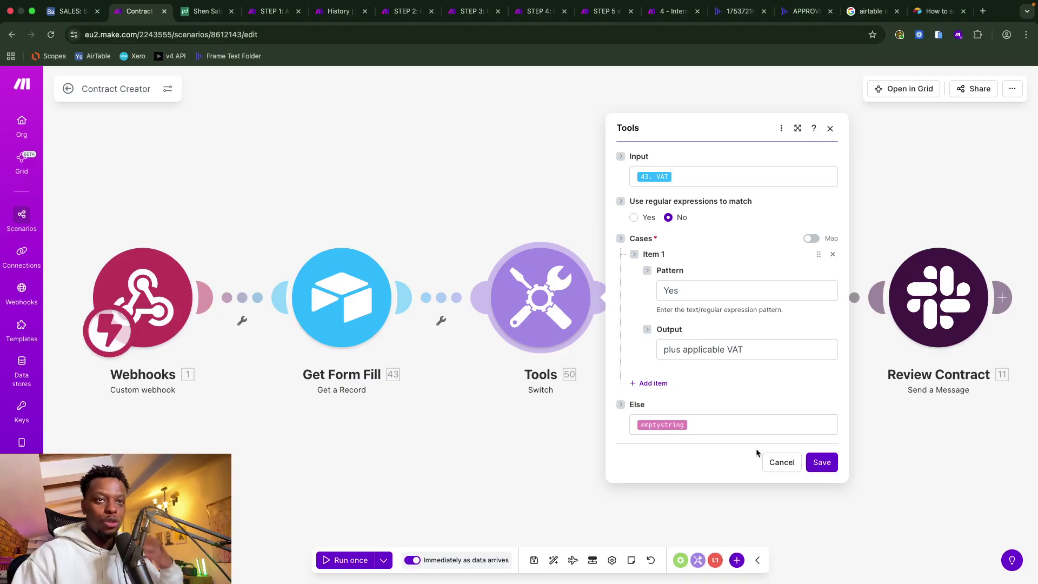
{"action": "left_click", "coordinate": [774, 468]}
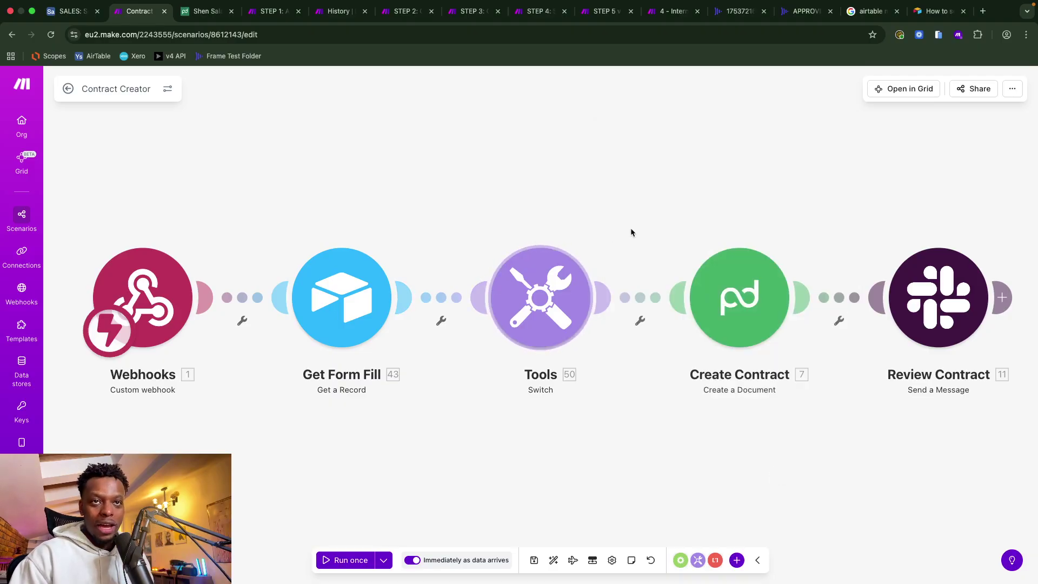
{"action": "left_click", "coordinate": [750, 296]}
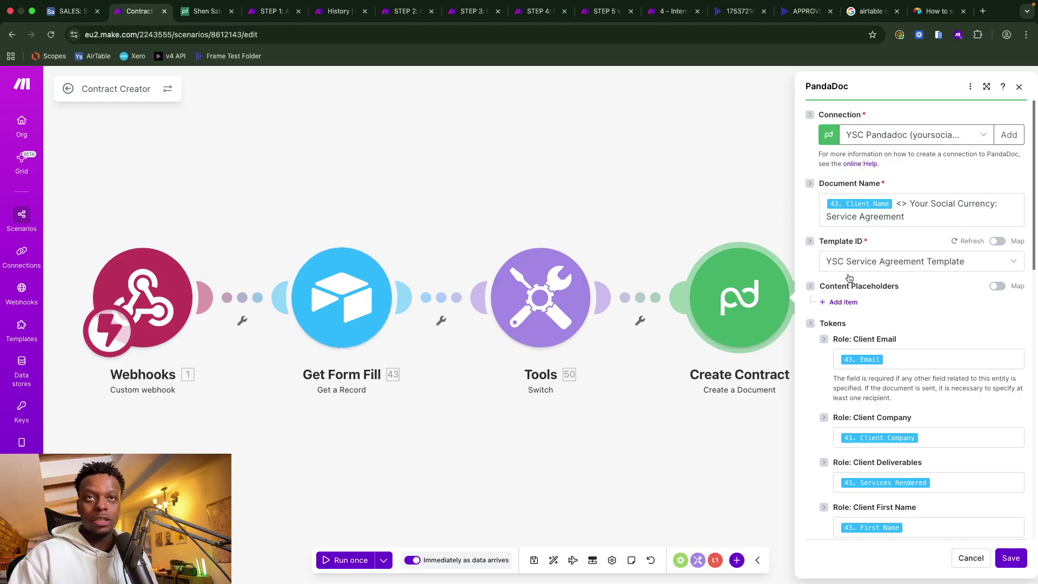
{"action": "scroll", "coordinate": [882, 349], "scroll_direction": "down", "scroll_amount": 1}
{"action": "scroll", "coordinate": [882, 349], "scroll_direction": "down", "scroll_amount": 10}
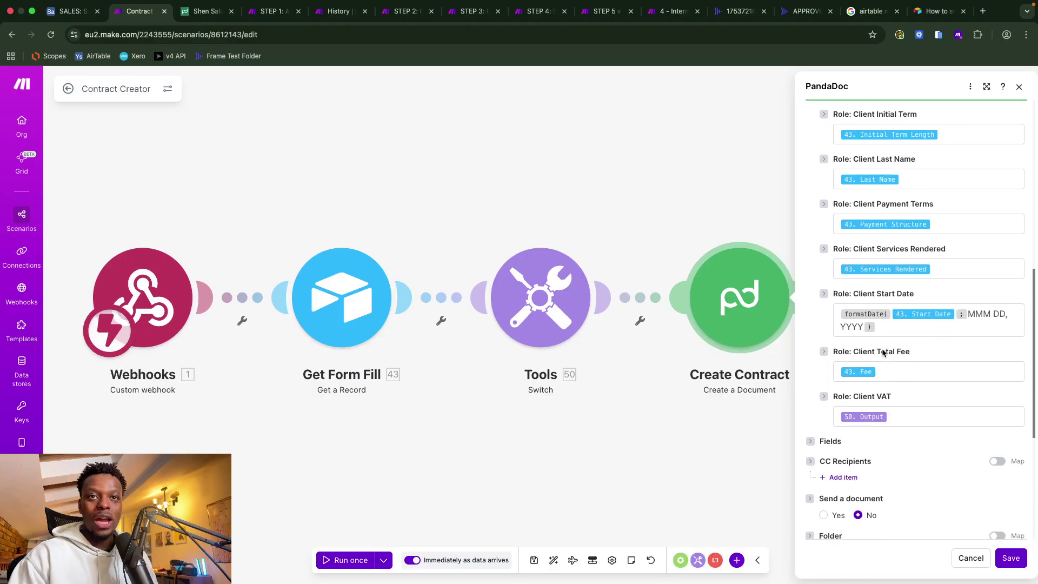
{"action": "scroll", "coordinate": [881, 349], "scroll_direction": "down", "scroll_amount": 5}
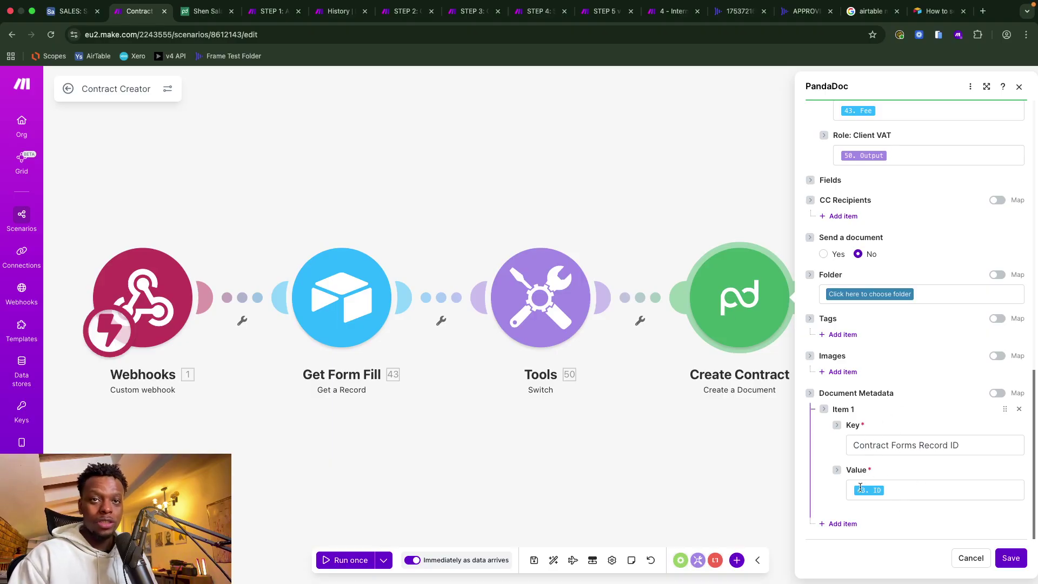
Review the Create Contract module's document name, template ID and client token mappings, and close its settings.
{"action": "scroll", "coordinate": [873, 422], "scroll_direction": "up", "scroll_amount": 10}
{"action": "scroll", "coordinate": [872, 422], "scroll_direction": "down", "scroll_amount": 3}
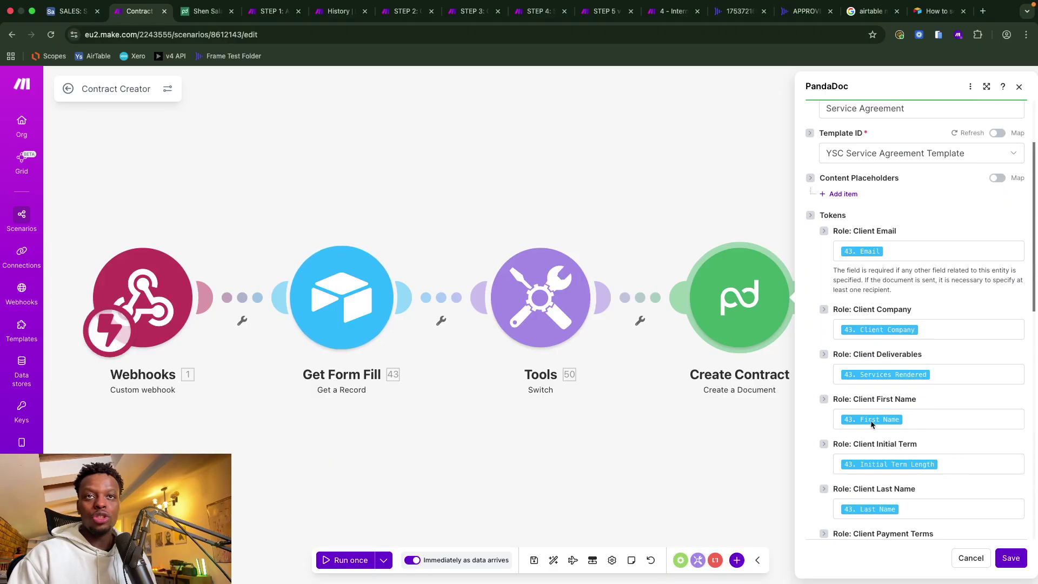
{"action": "scroll", "coordinate": [881, 394], "scroll_direction": "down", "scroll_amount": 3}
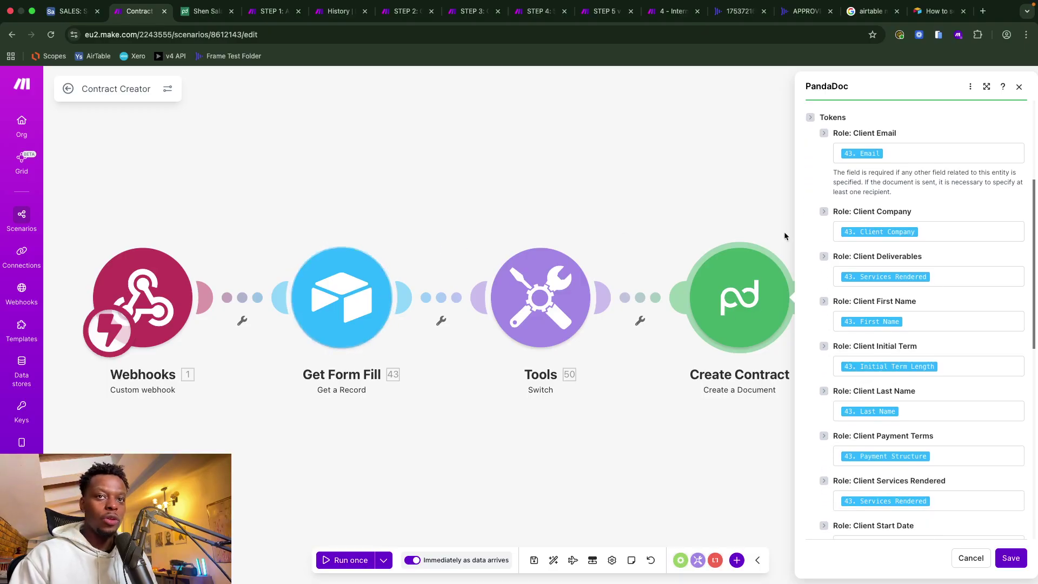
{"action": "scroll", "coordinate": [996, 354], "scroll_direction": "up", "scroll_amount": 4}
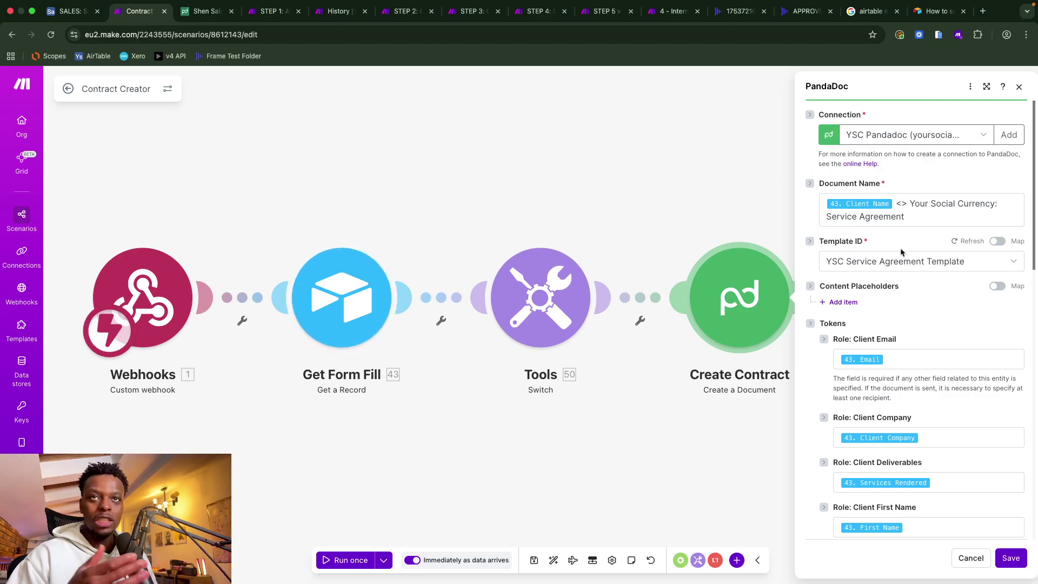
{"action": "scroll", "coordinate": [900, 248], "scroll_direction": "down", "scroll_amount": 3}
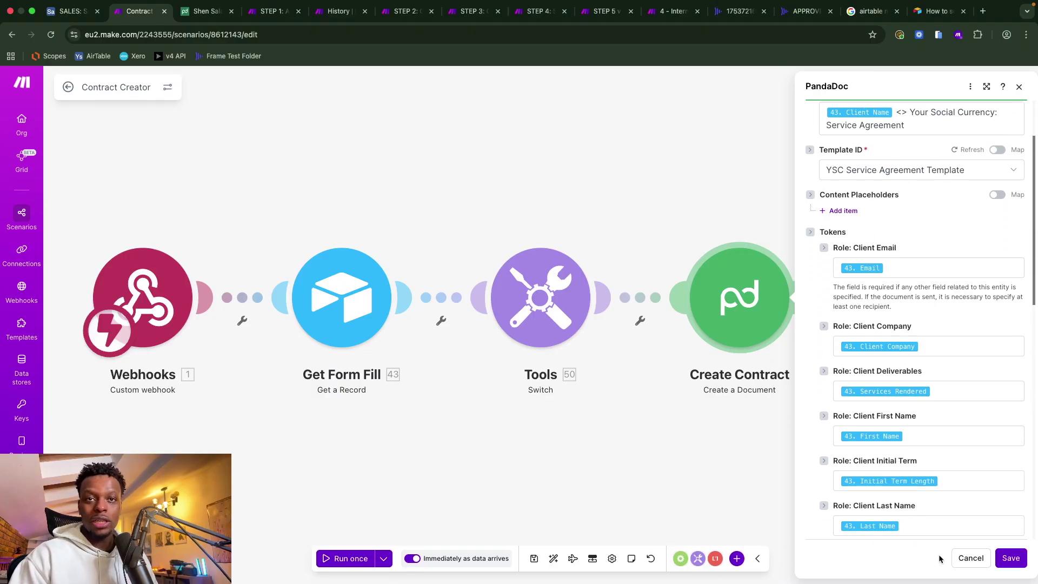
{"action": "scroll", "coordinate": [867, 428], "scroll_direction": "down", "scroll_amount": 10}
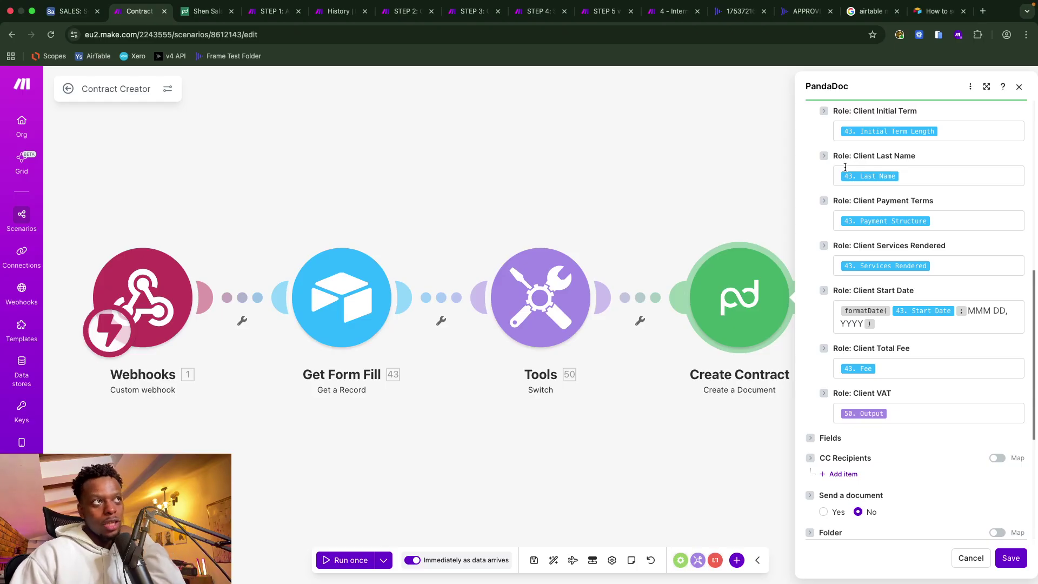
{"action": "left_click", "coordinate": [722, 189]}
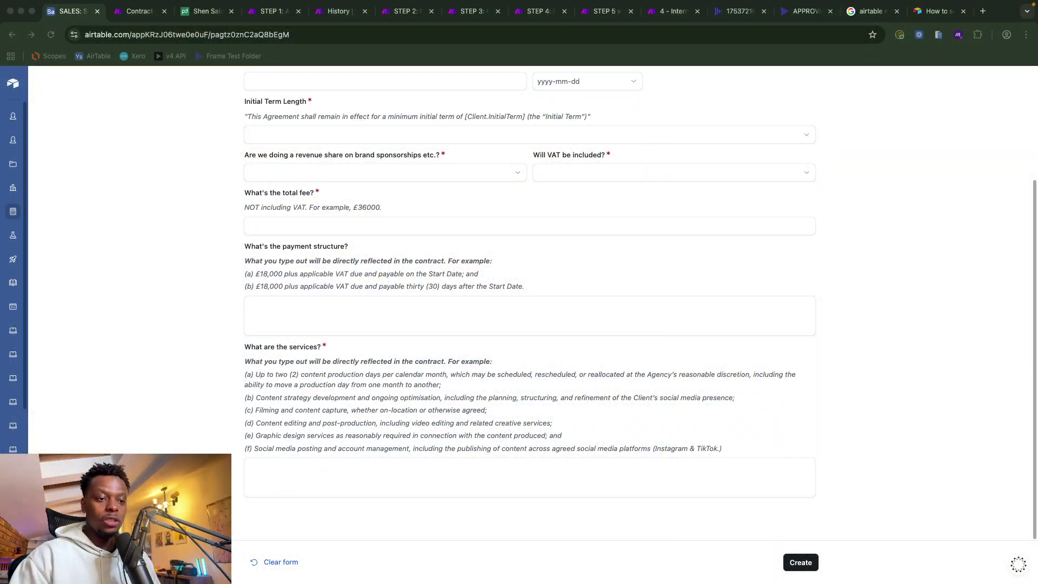
After a glance at the PandaDoc agreement, reopen Create Contract in Make, check its Send a document and Document Metadata settings, and close it.
{"action": "left_click", "coordinate": [208, 11]}
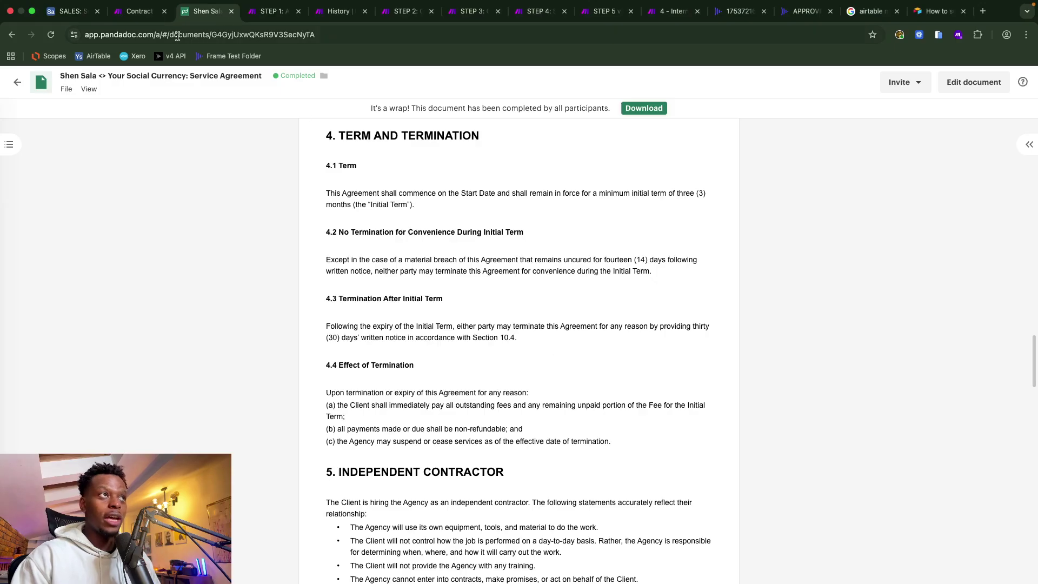
{"action": "left_click", "coordinate": [139, 11]}
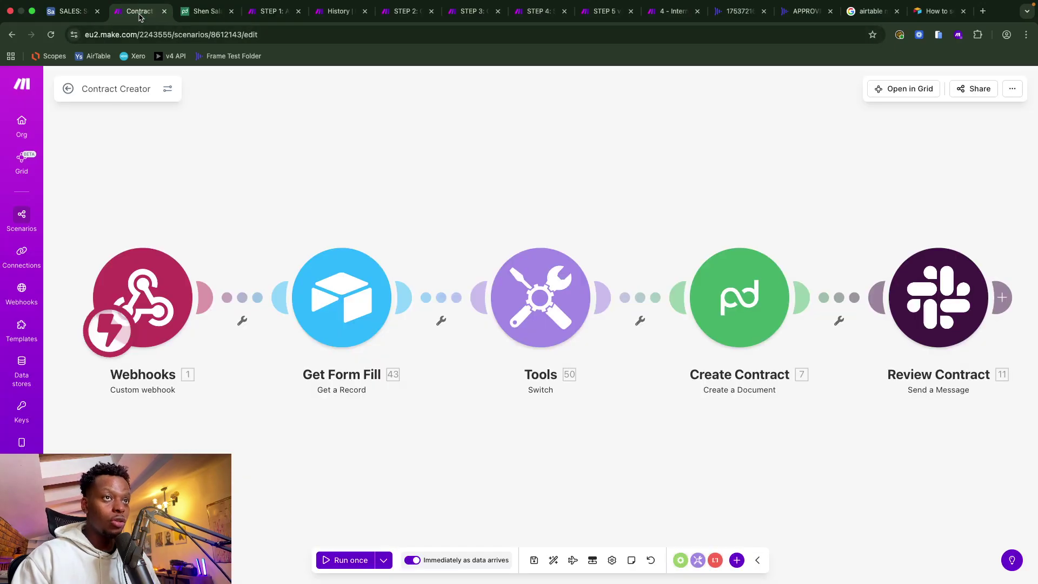
{"action": "left_click", "coordinate": [762, 306]}
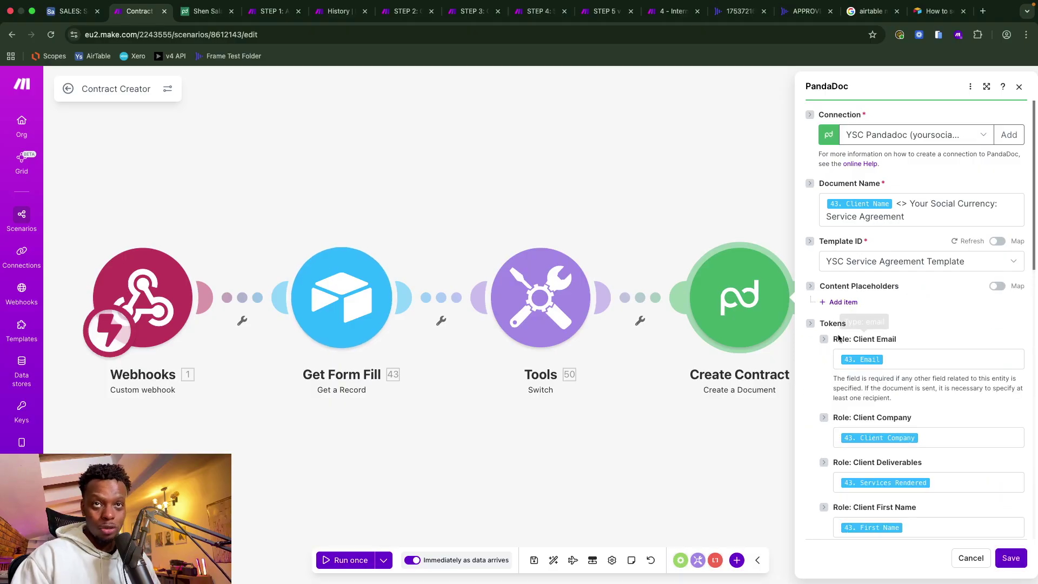
{"action": "scroll", "coordinate": [855, 271], "scroll_direction": "down", "scroll_amount": 10}
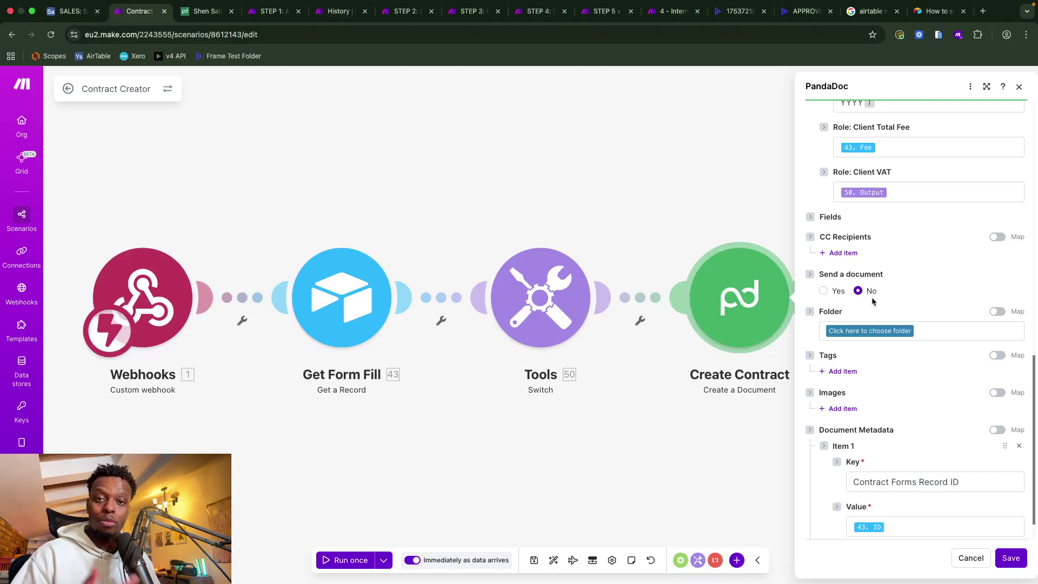
{"action": "scroll", "coordinate": [872, 297], "scroll_direction": "down", "scroll_amount": 1}
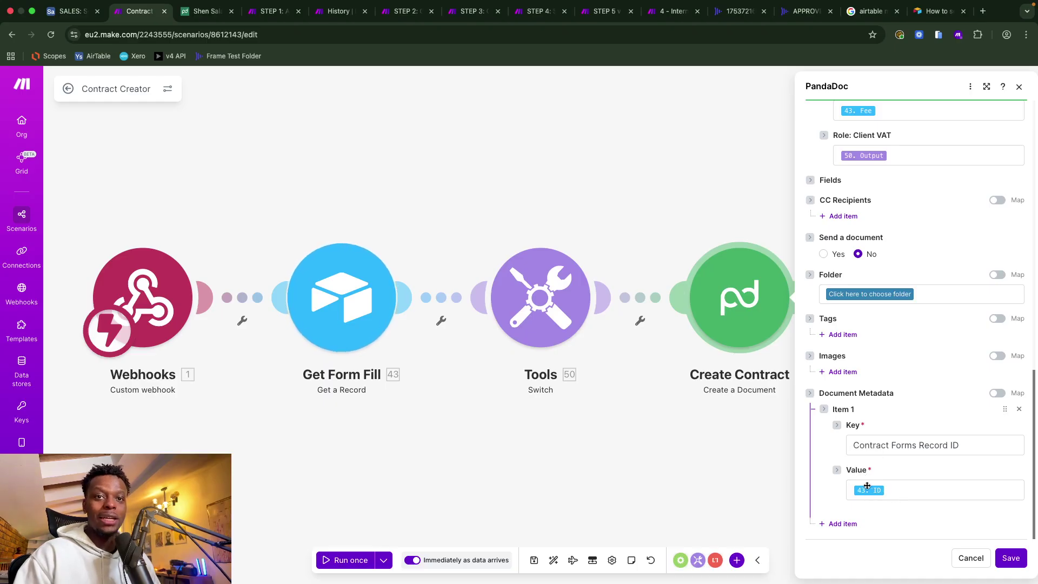
{"action": "left_click", "coordinate": [680, 445]}
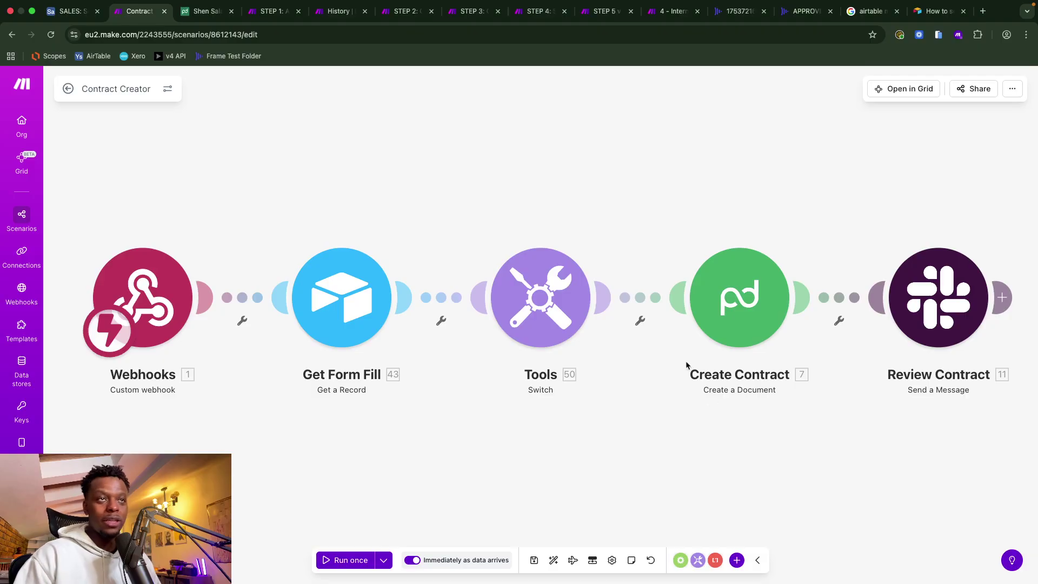
After a glance at the PandaDoc agreement, open the STEP 1: AirTable V2 scenario's 6 February 2026 14:43:09 run in Make.
{"action": "left_click", "coordinate": [208, 11]}
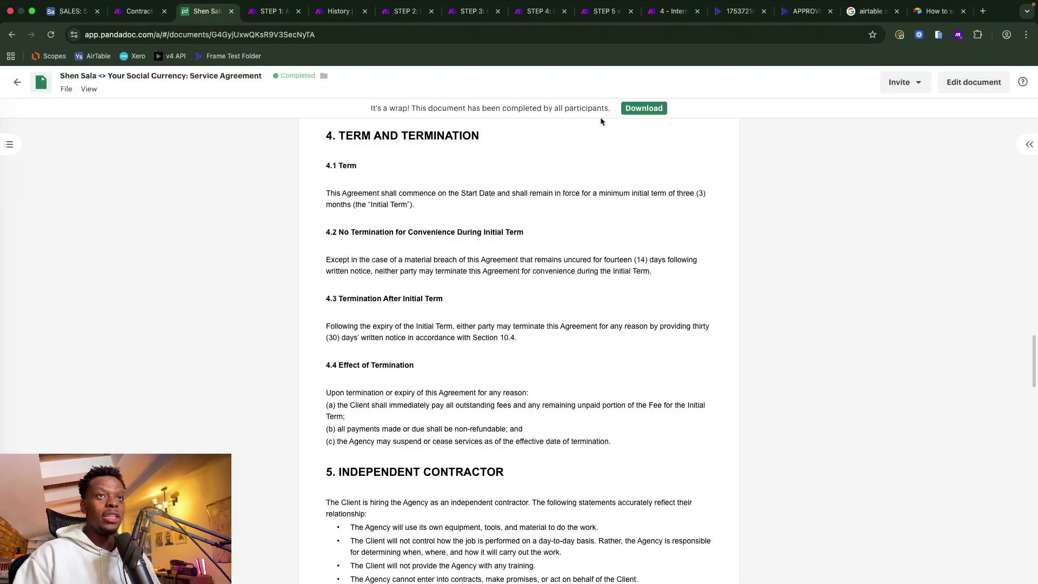
{"action": "left_click", "coordinate": [266, 12]}
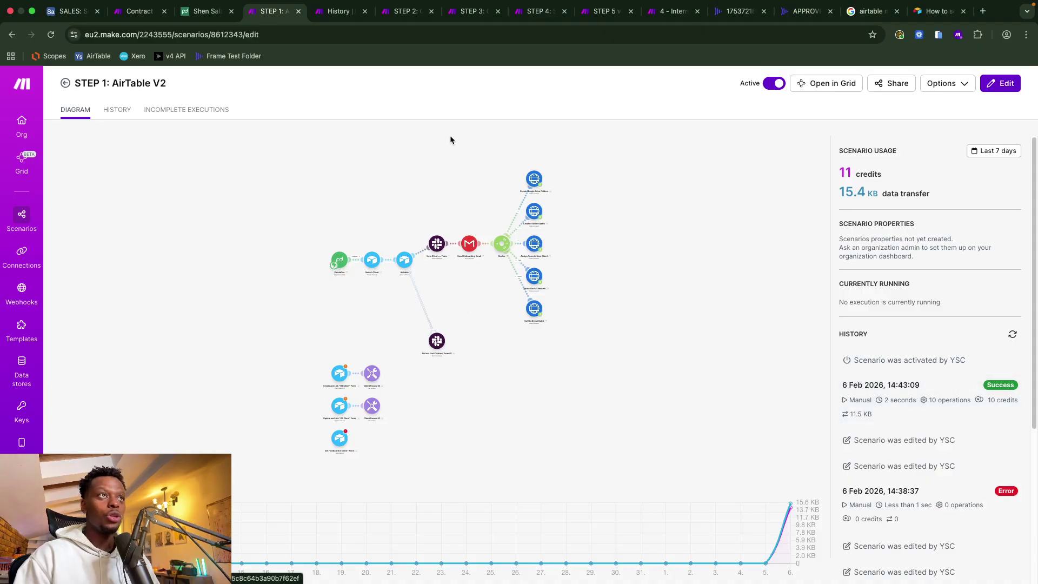
{"action": "left_click", "coordinate": [339, 10]}
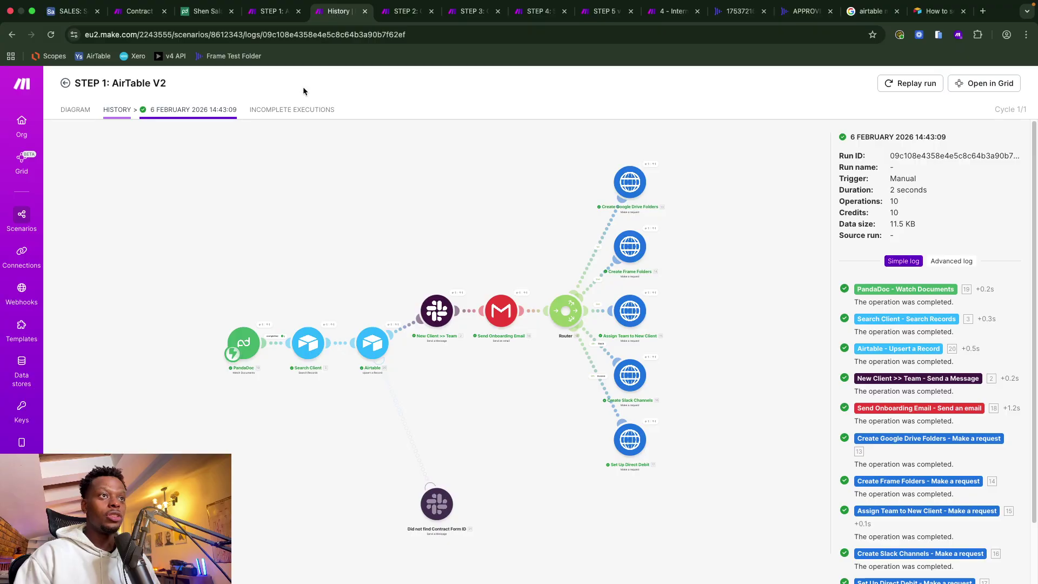
Examine the run's flow from the PandaDoc trigger through the Airtable, Slack and email modules to the router's five request branches.
{"action": "scroll", "coordinate": [320, 409], "scroll_direction": "up", "scroll_amount": 5}
{"action": "scroll", "coordinate": [319, 415], "scroll_direction": "down", "scroll_amount": 3}
{"action": "scroll", "coordinate": [319, 414], "scroll_direction": "up", "scroll_amount": 3}
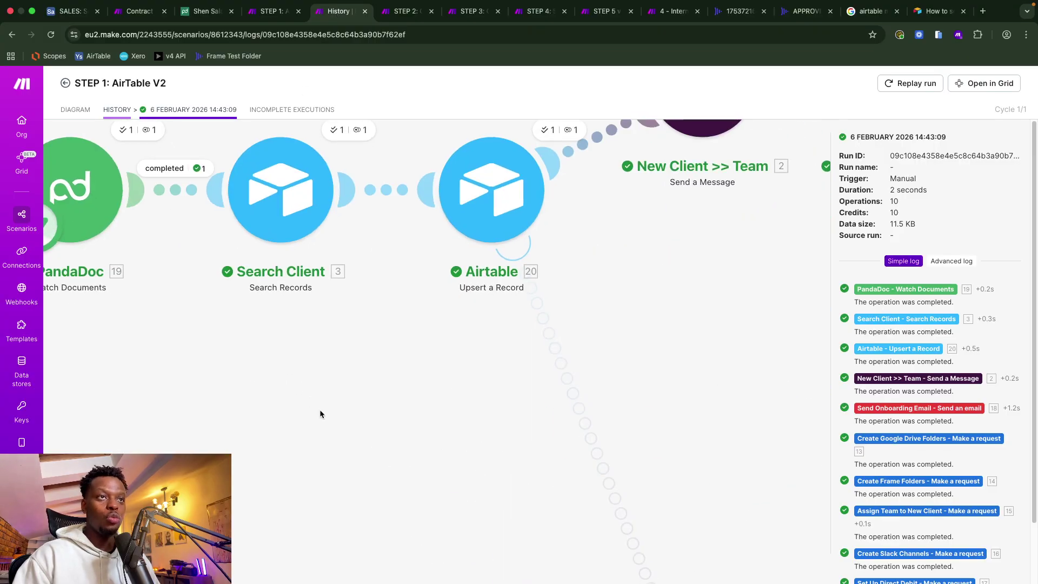
{"action": "scroll", "coordinate": [319, 414], "scroll_direction": "up", "scroll_amount": 2}
{"action": "scroll", "coordinate": [279, 491], "scroll_direction": "right", "scroll_amount": 8}
{"action": "scroll", "coordinate": [279, 491], "scroll_direction": "up", "scroll_amount": 4}
{"action": "scroll", "coordinate": [301, 412], "scroll_direction": "right", "scroll_amount": 6}
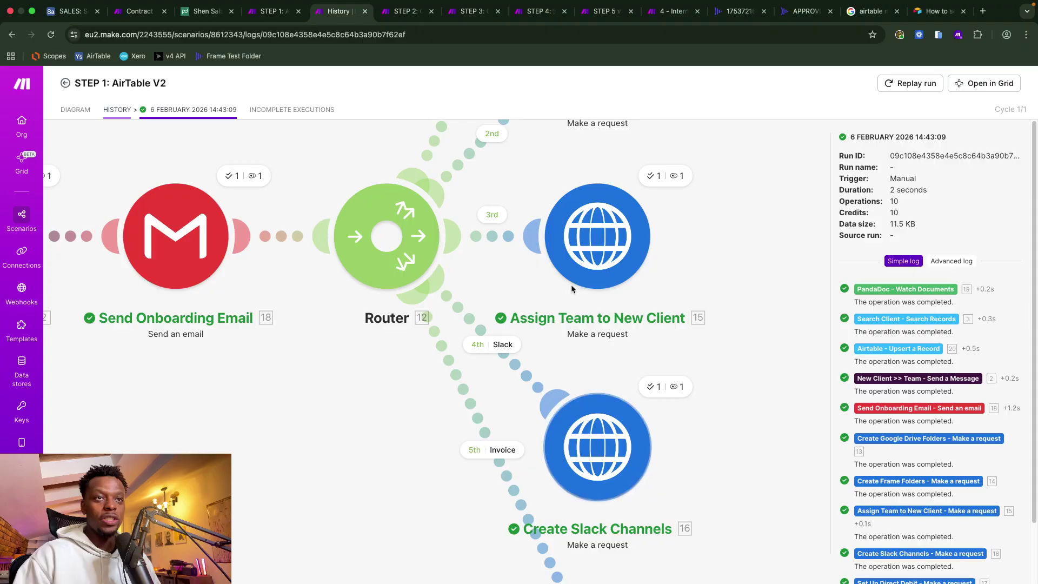
{"action": "scroll", "coordinate": [580, 240], "scroll_direction": "down", "scroll_amount": 5}
{"action": "scroll", "coordinate": [580, 241], "scroll_direction": "up", "scroll_amount": 5}
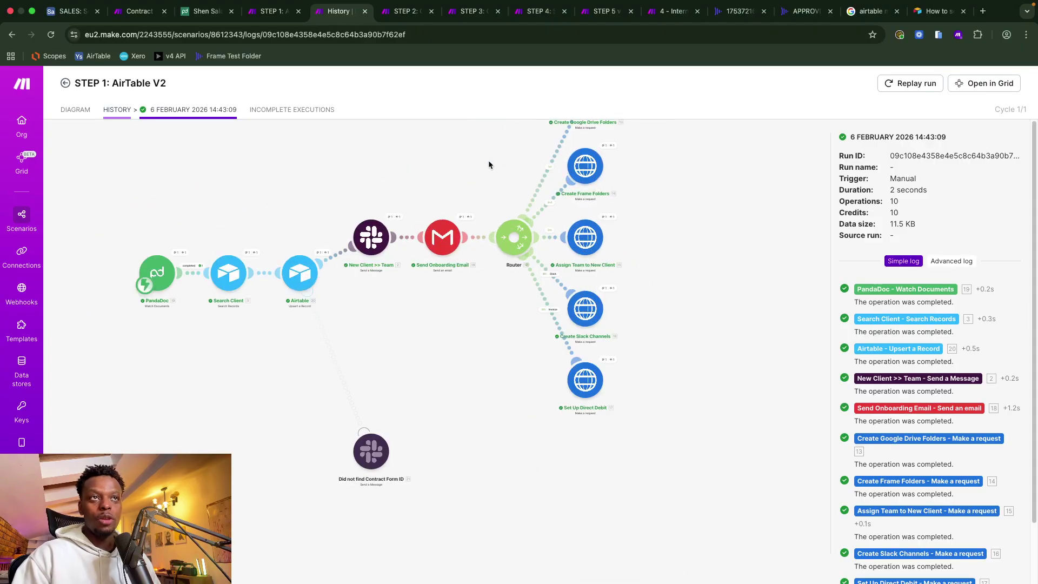
{"action": "left_click_drag", "start_coordinate": [489, 162], "coordinate": [493, 226]}
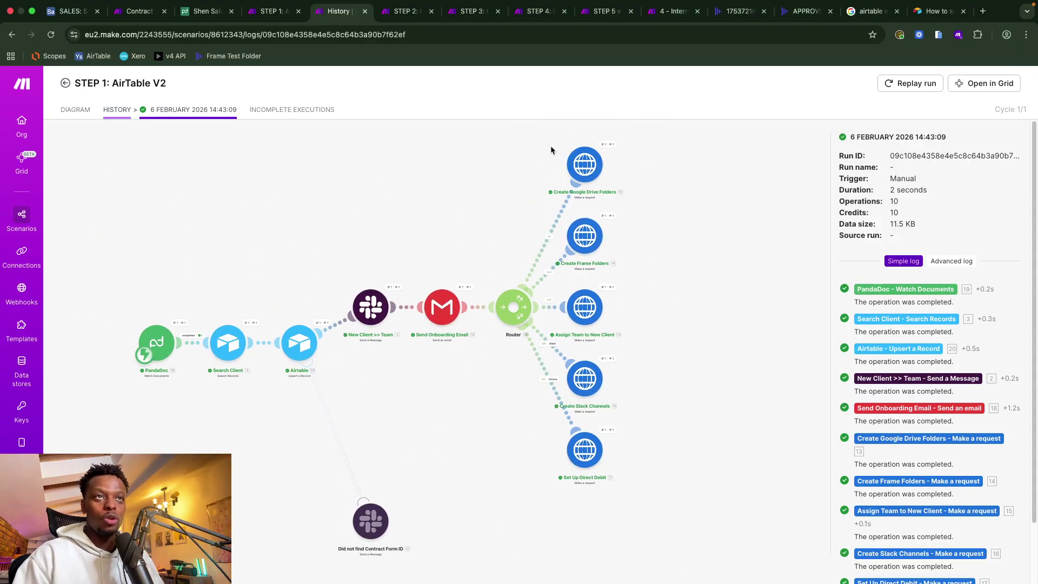
{"action": "left_click_drag", "start_coordinate": [550, 145], "coordinate": [625, 476]}
{"action": "left_click", "coordinate": [625, 476]}
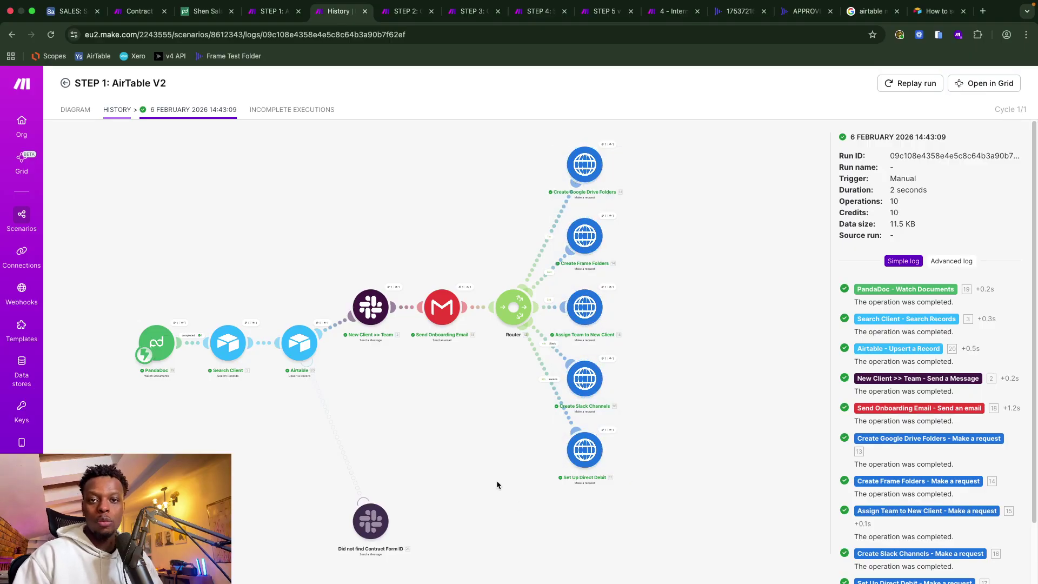
Open the PandaDoc Watch Documents module's run output and check the document name in Bundle 1.
{"action": "scroll", "coordinate": [396, 416], "scroll_direction": "left", "scroll_amount": 5}
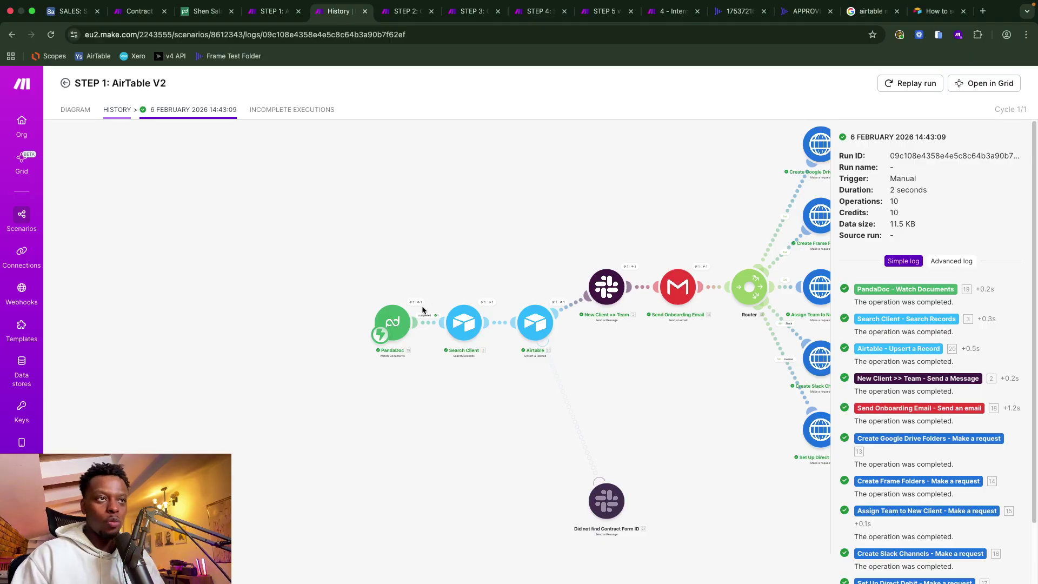
{"action": "scroll", "coordinate": [421, 306], "scroll_direction": "up", "scroll_amount": 5}
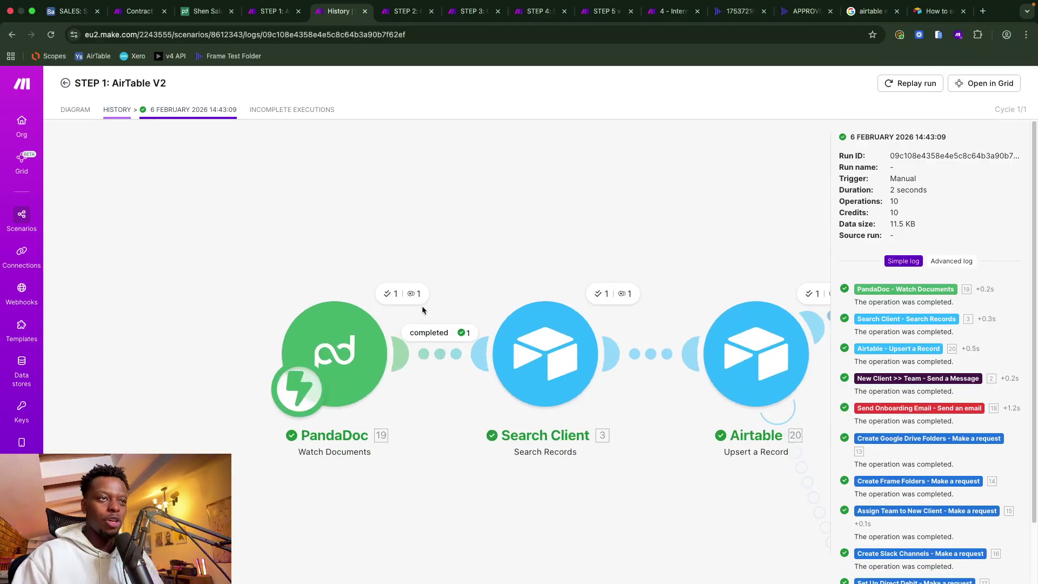
{"action": "left_click", "coordinate": [398, 293]}
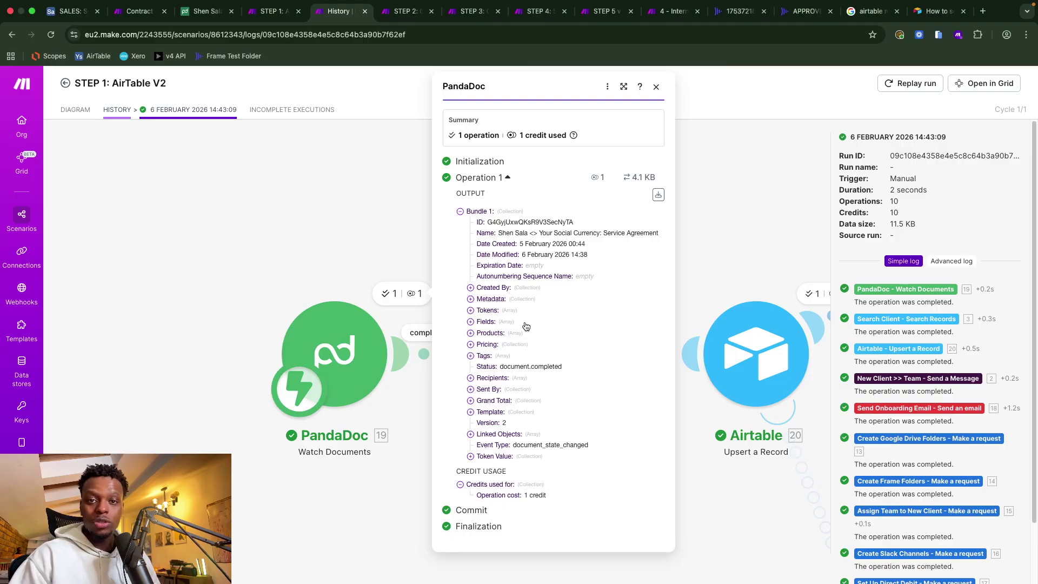
{"action": "triple_click", "coordinate": [512, 233]}
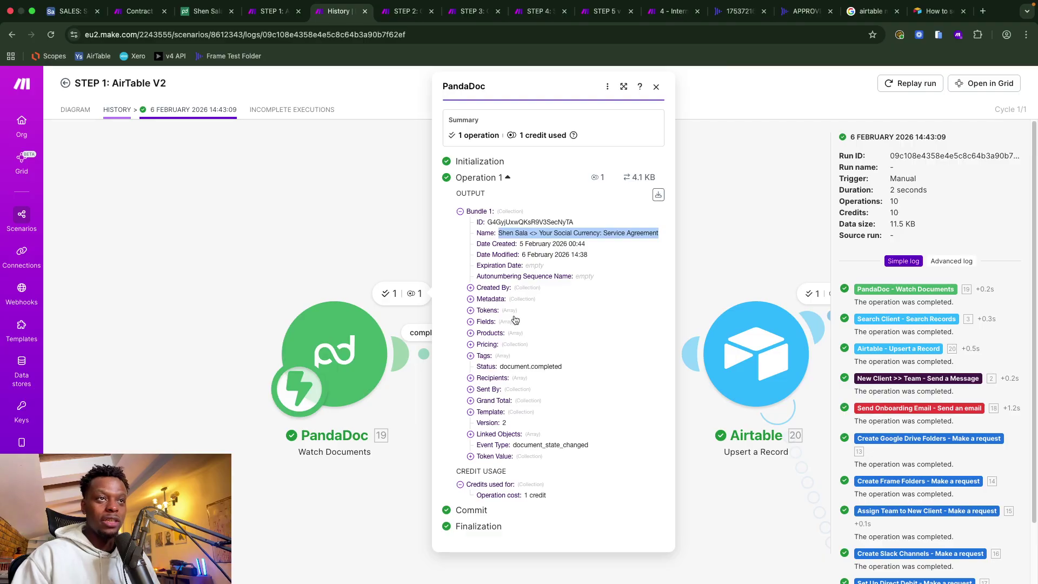
Check the Tokens and Metadata collections in the PandaDoc output, highlight the Contract Forms Record ID, and close the output.
{"action": "left_click", "coordinate": [494, 311]}
{"action": "left_click", "coordinate": [514, 425]}
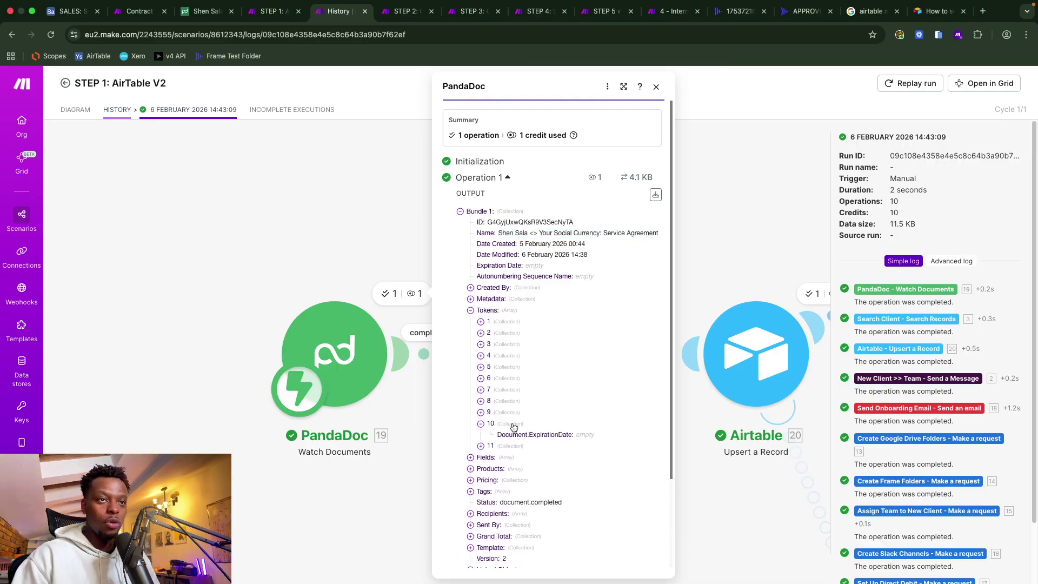
{"action": "left_click", "coordinate": [494, 311]}
{"action": "left_click", "coordinate": [497, 300]}
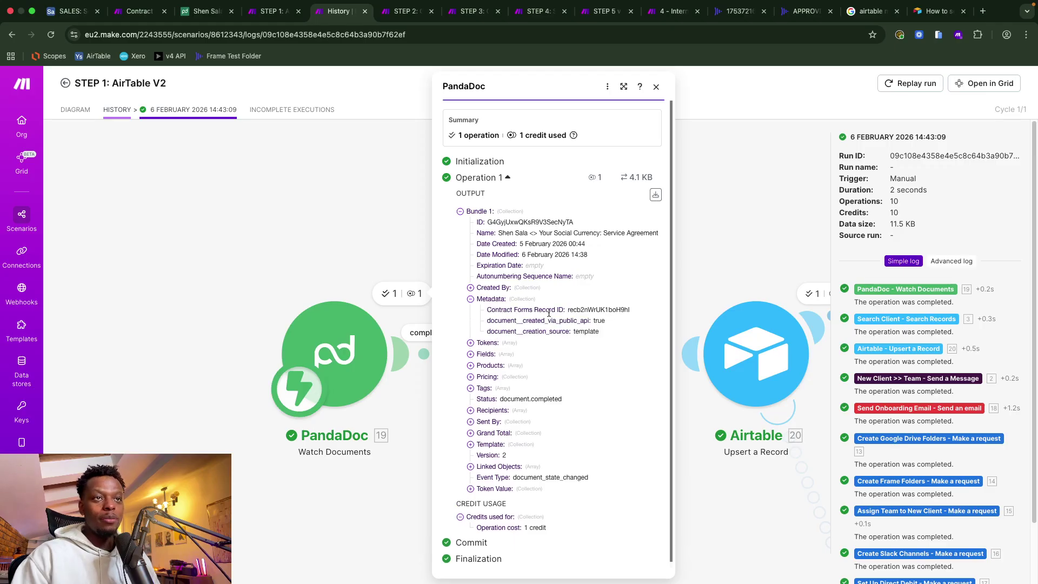
{"action": "double_click", "coordinate": [582, 310]}
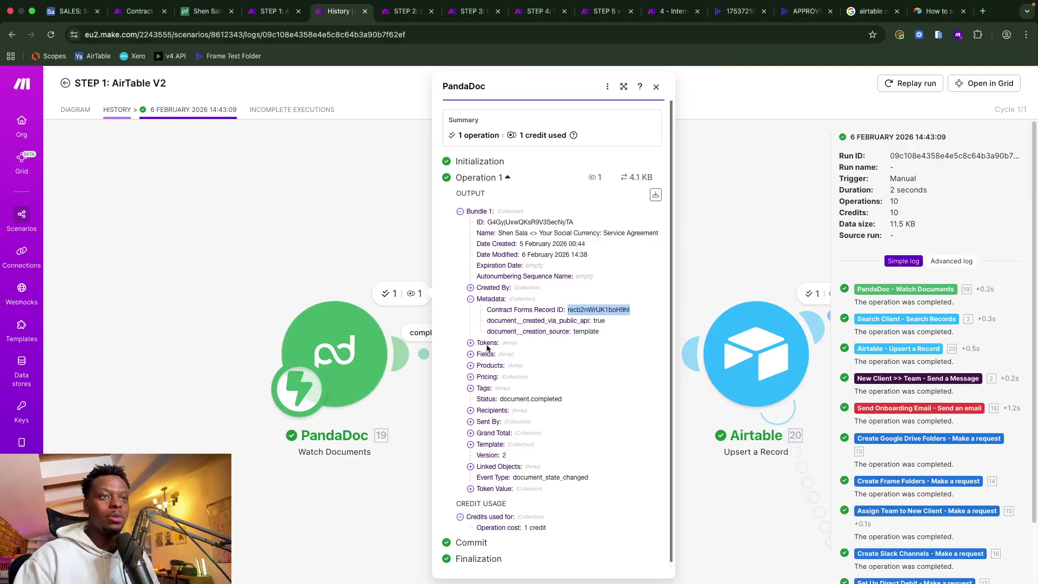
{"action": "left_click", "coordinate": [264, 291]}
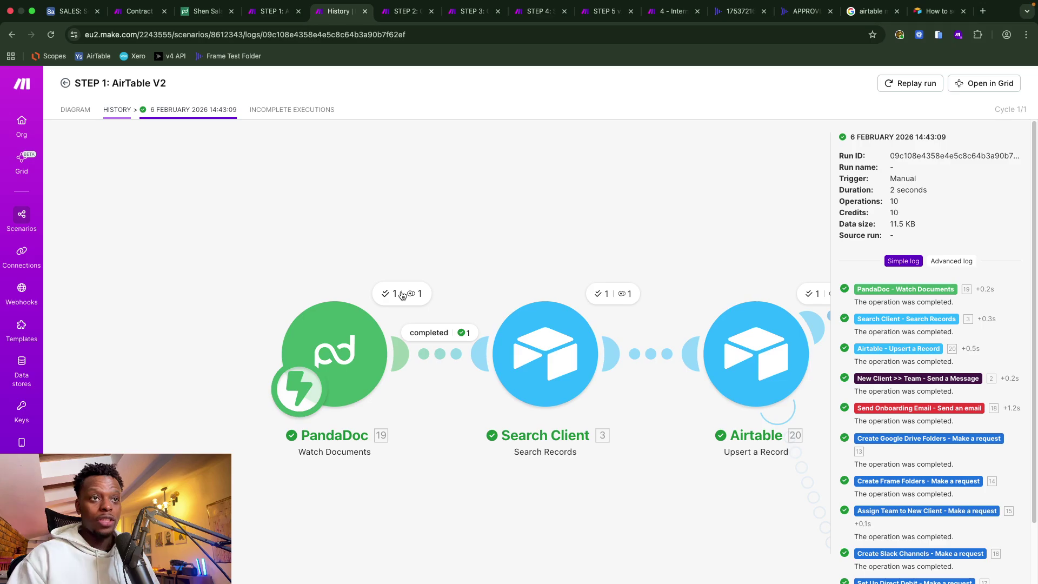
Inspect the Search Client module's run details, highlight its email search formula, and close them.
{"action": "left_click", "coordinate": [606, 294]}
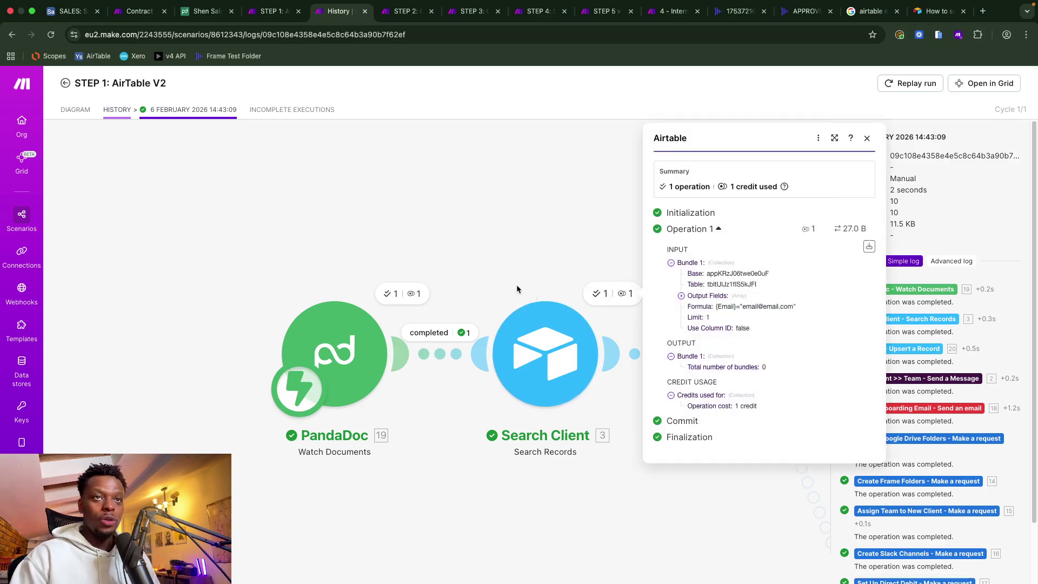
{"action": "left_click_drag", "start_coordinate": [759, 308], "coordinate": [797, 307]}
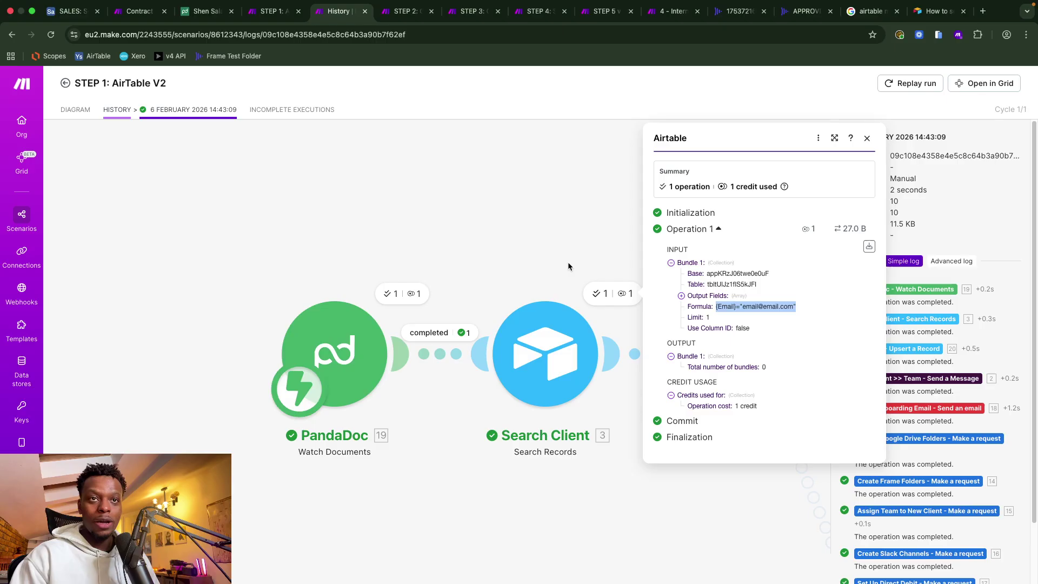
{"action": "left_click", "coordinate": [568, 262]}
Review the run output of the Airtable Upsert a Record module and close it.
{"action": "scroll", "coordinate": [692, 417], "scroll_direction": "right", "scroll_amount": 5}
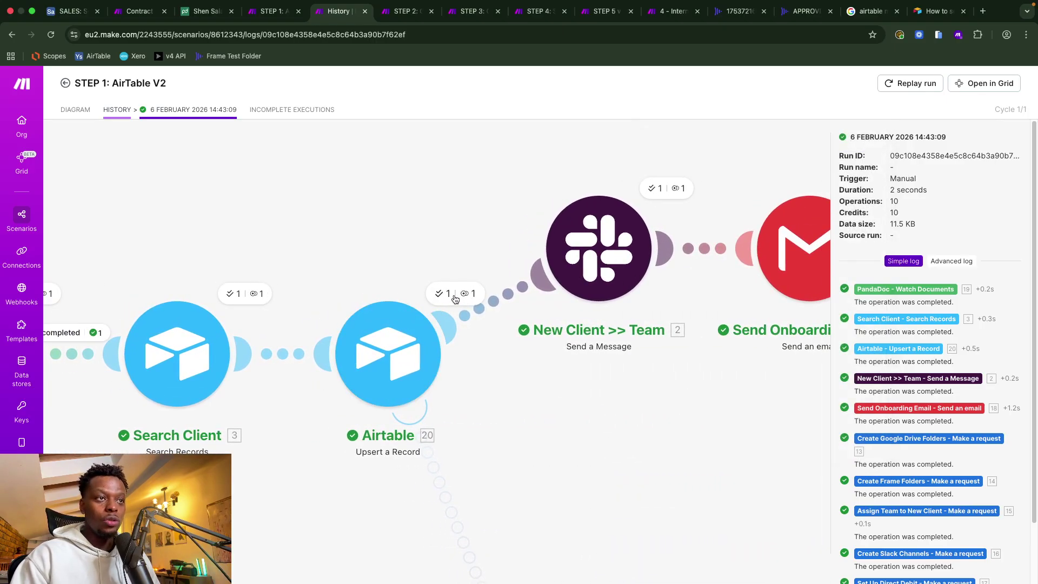
{"action": "left_click", "coordinate": [449, 295]}
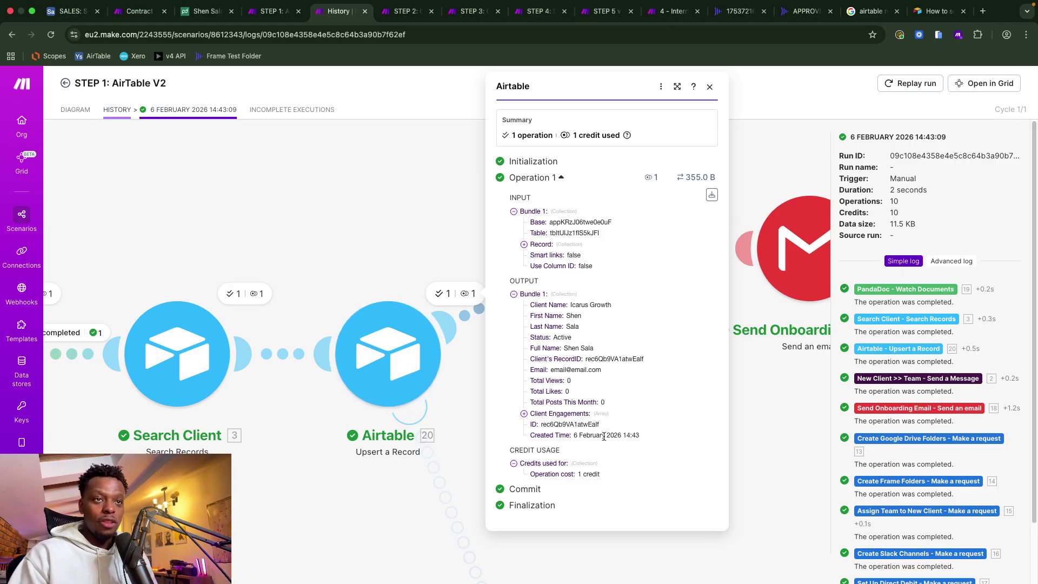
{"action": "left_click", "coordinate": [350, 227]}
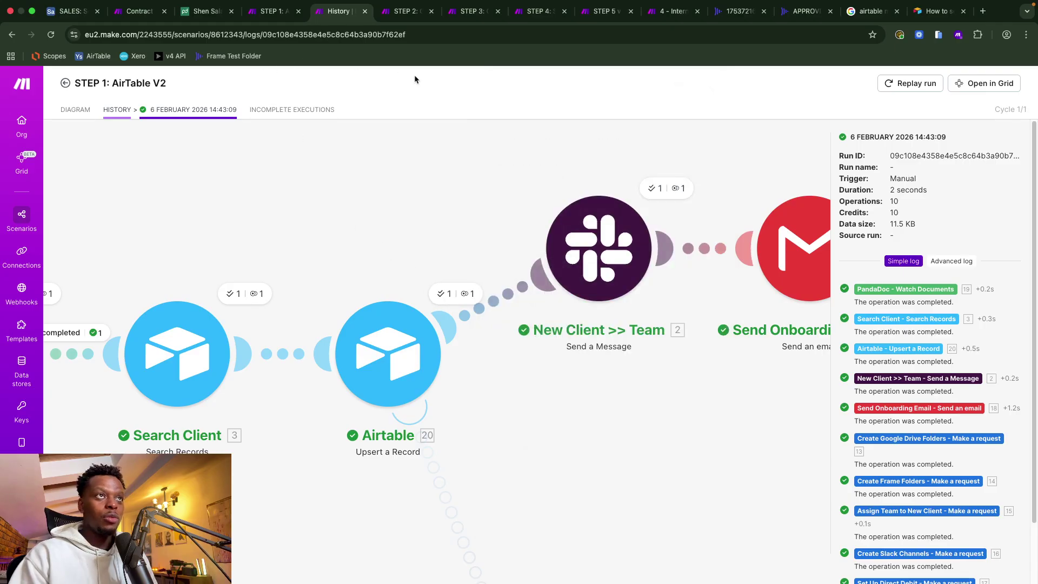
Open the STEP 1: AirTable V2 scenario for editing, review Search Client's Clients table, output fields and Email formula, and cancel its settings.
{"action": "left_click", "coordinate": [274, 13]}
{"action": "left_click", "coordinate": [348, 324]}
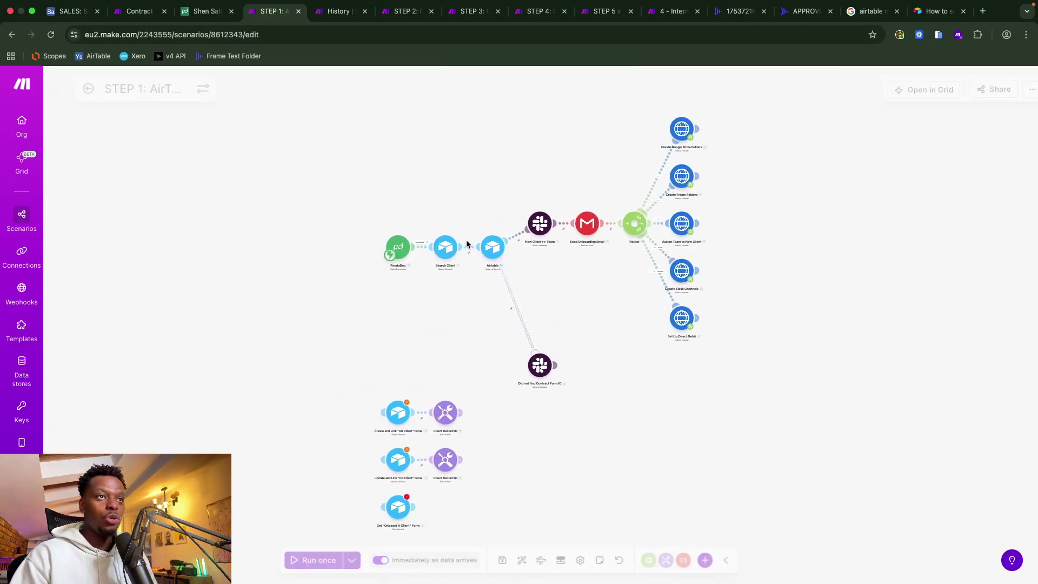
{"action": "scroll", "coordinate": [466, 239], "scroll_direction": "up", "scroll_amount": 5}
{"action": "left_click", "coordinate": [344, 286]}
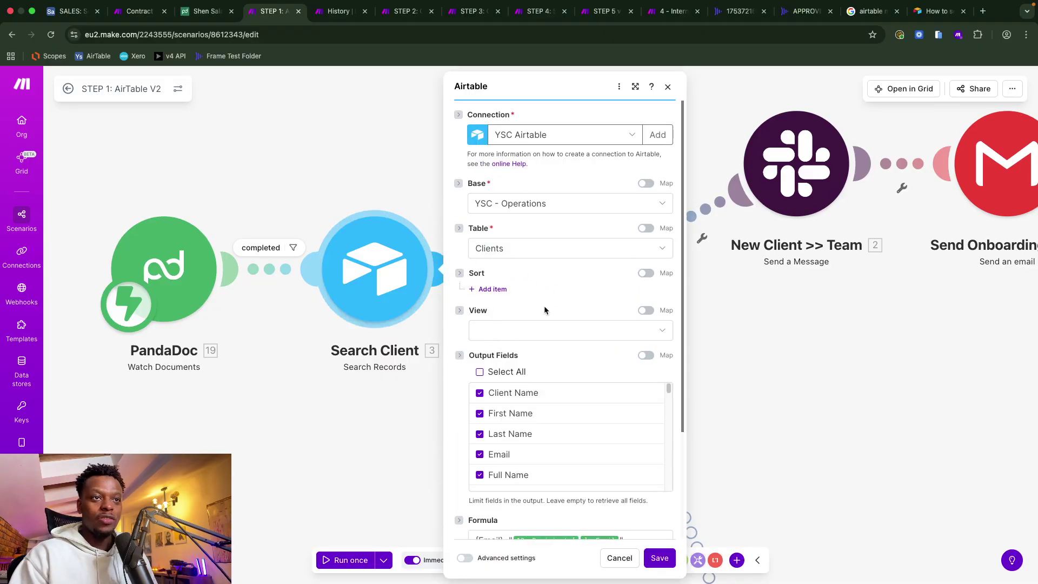
{"action": "scroll", "coordinate": [544, 306], "scroll_direction": "down", "scroll_amount": 5}
{"action": "left_click", "coordinate": [493, 404]}
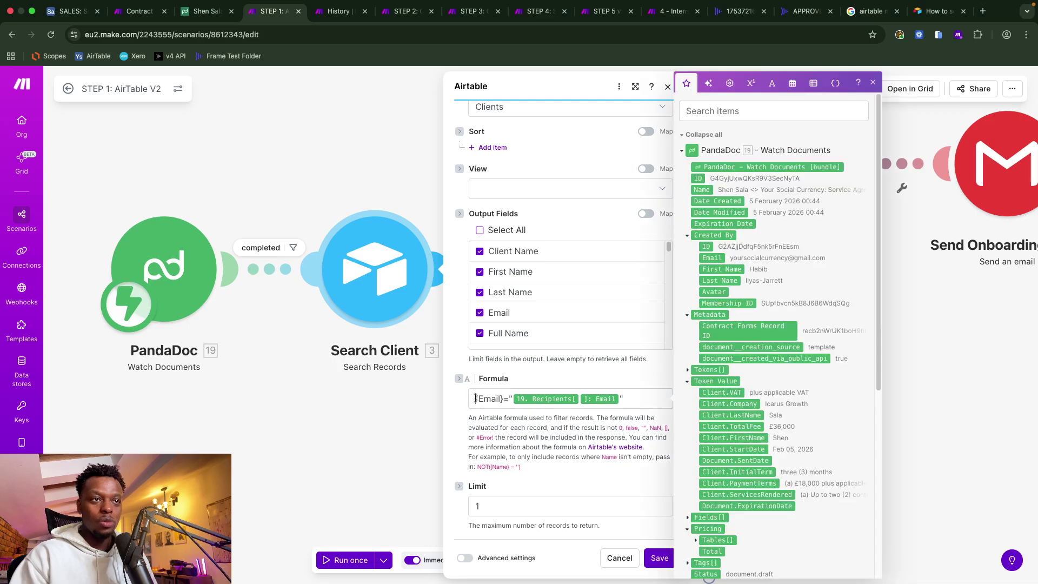
{"action": "left_click", "coordinate": [519, 484]}
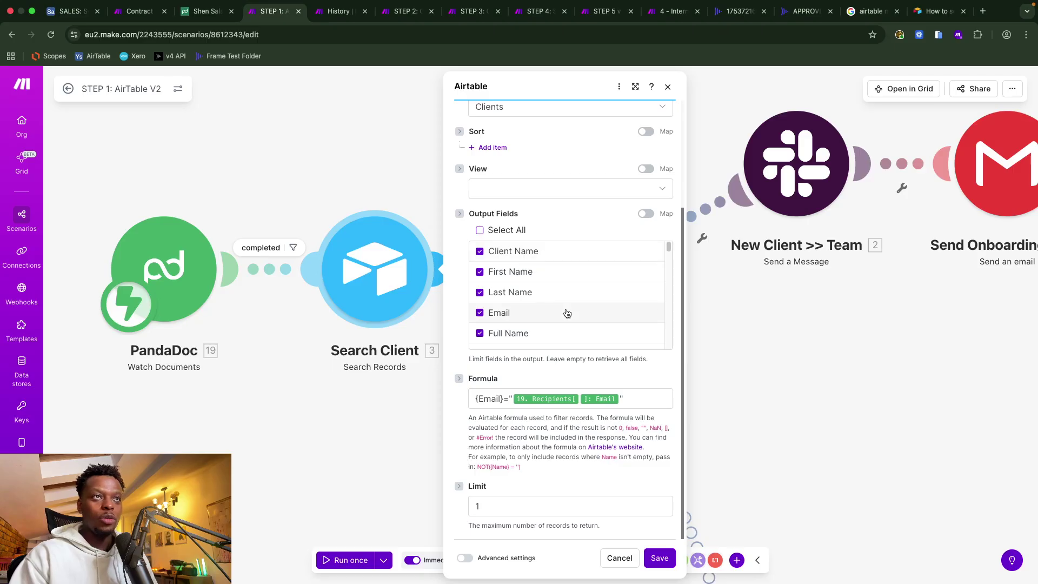
{"action": "scroll", "coordinate": [562, 311], "scroll_direction": "up", "scroll_amount": 5}
{"action": "left_click", "coordinate": [619, 557]}
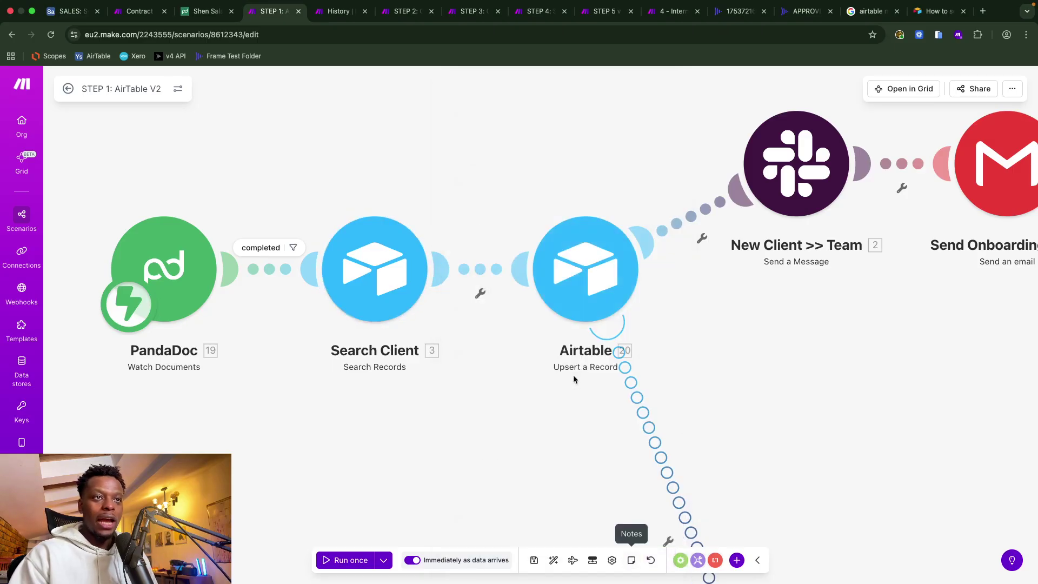
Open the Airtable Upsert a Record module's settings and review its Record ID, client name, email and status mappings.
{"action": "left_click", "coordinate": [603, 332]}
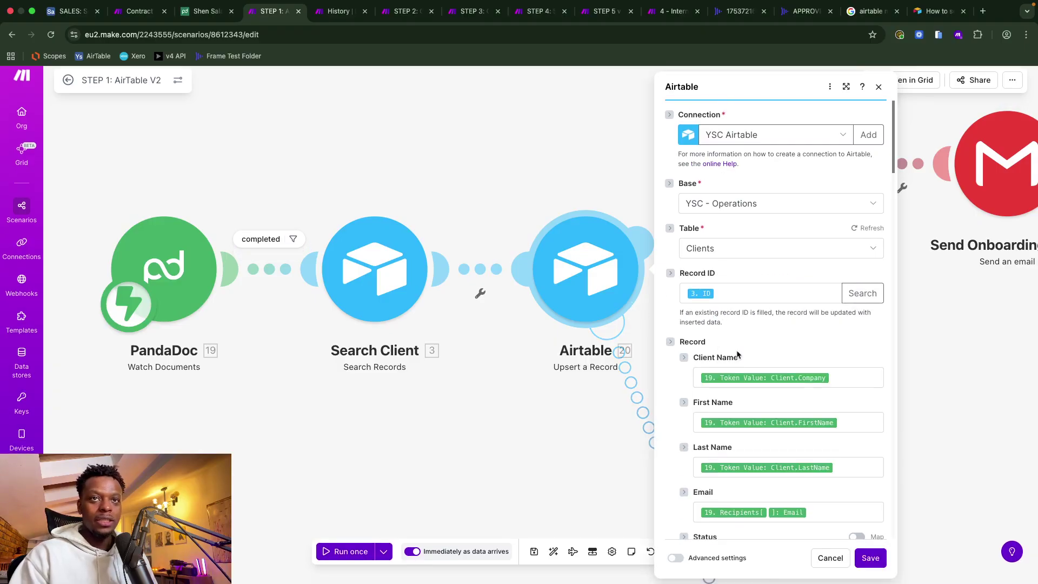
{"action": "scroll", "coordinate": [737, 355], "scroll_direction": "down", "scroll_amount": 5}
{"action": "scroll", "coordinate": [737, 355], "scroll_direction": "down", "scroll_amount": 5}
{"action": "scroll", "coordinate": [702, 336], "scroll_direction": "up", "scroll_amount": 10}
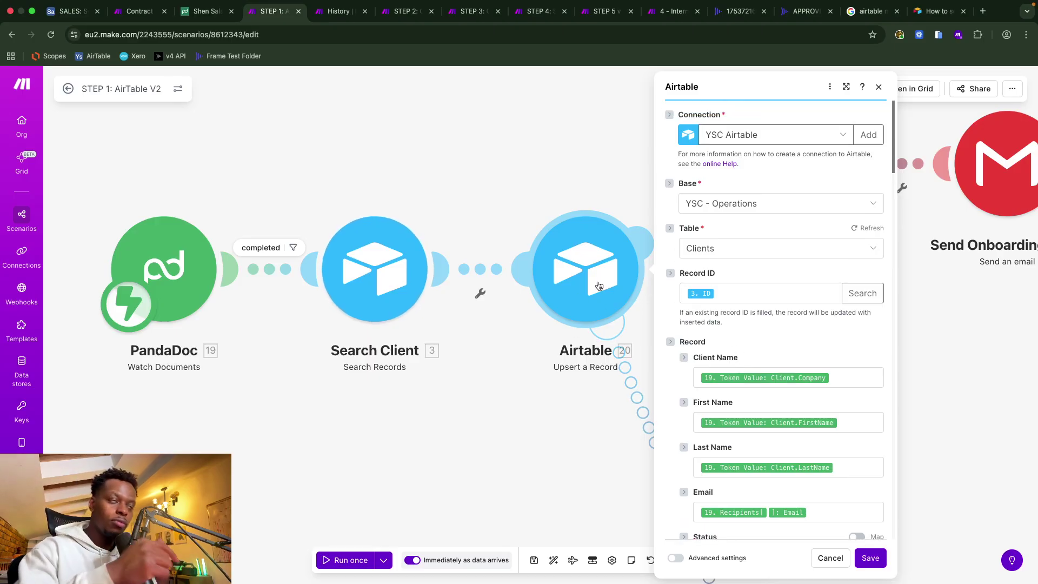
{"action": "scroll", "coordinate": [736, 335], "scroll_direction": "down", "scroll_amount": 7}
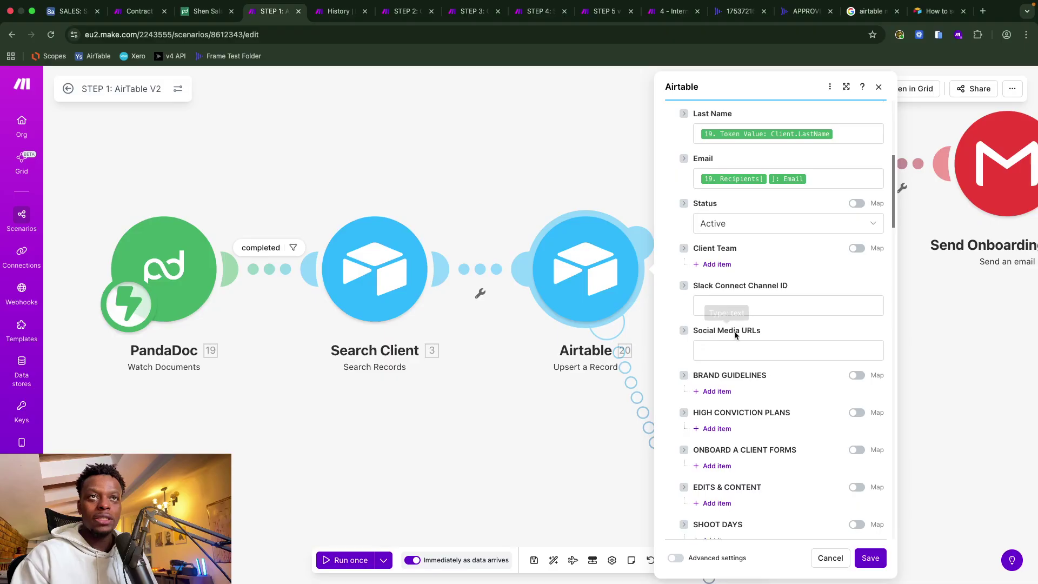
{"action": "scroll", "coordinate": [735, 335], "scroll_direction": "up", "scroll_amount": 4}
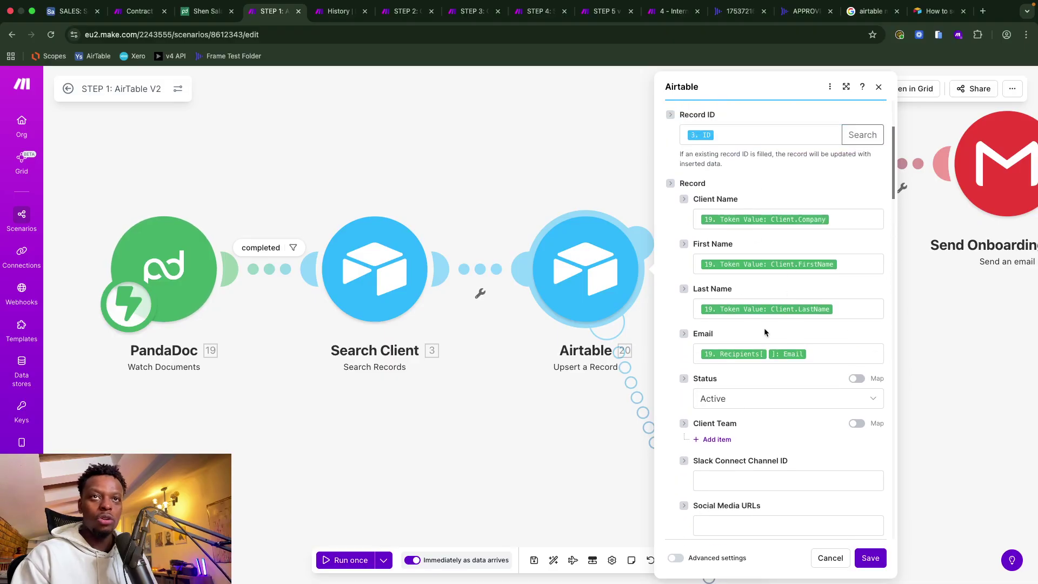
{"action": "scroll", "coordinate": [764, 327], "scroll_direction": "down", "scroll_amount": 4}
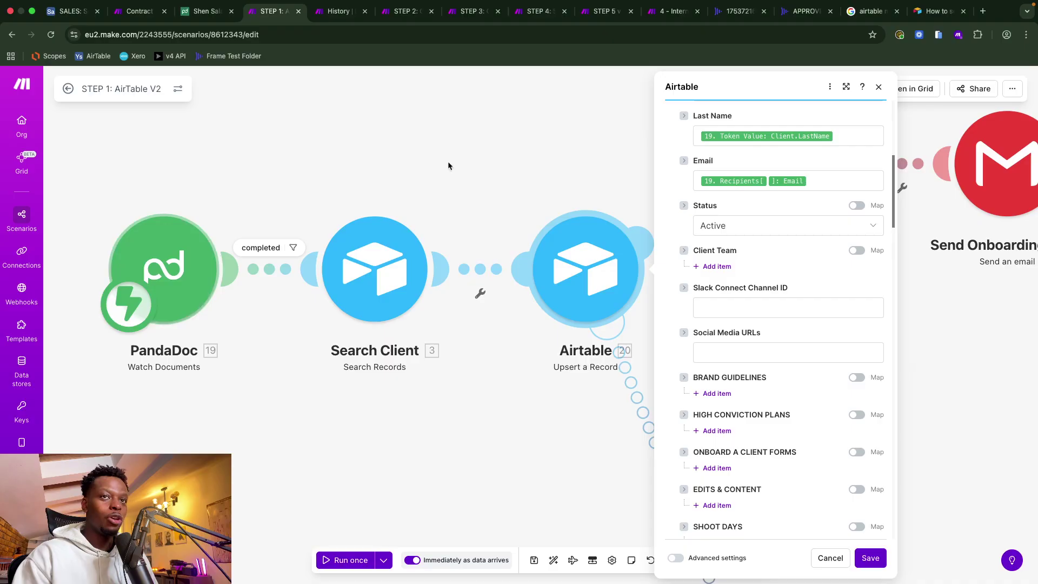
{"action": "scroll", "coordinate": [783, 210], "scroll_direction": "up", "scroll_amount": 2}
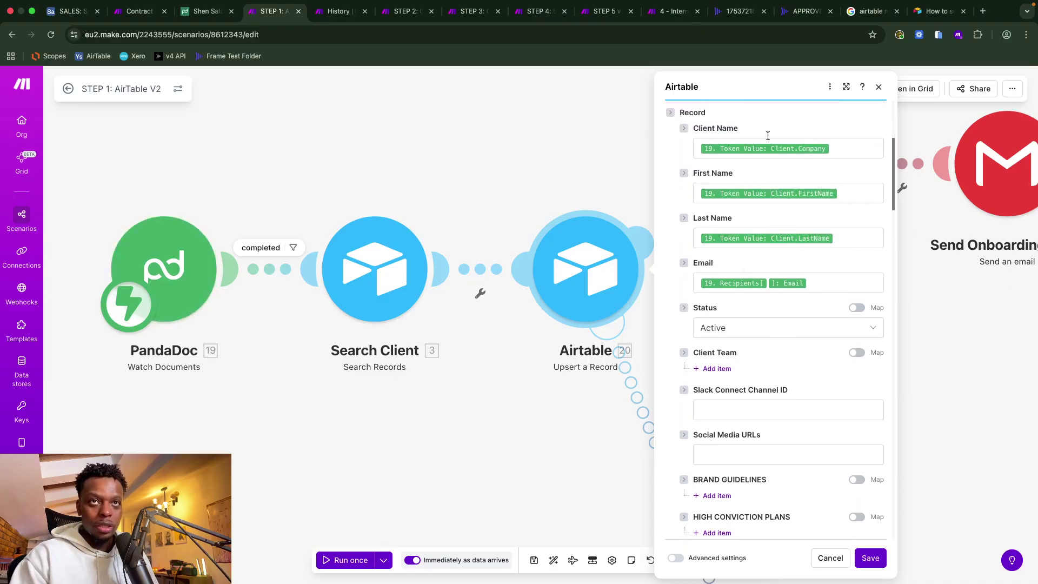
Find the Client Engagements field in the Upsert a Record settings and check its Contract Forms Record ID mapping.
{"action": "scroll", "coordinate": [738, 296], "scroll_direction": "down", "scroll_amount": 13}
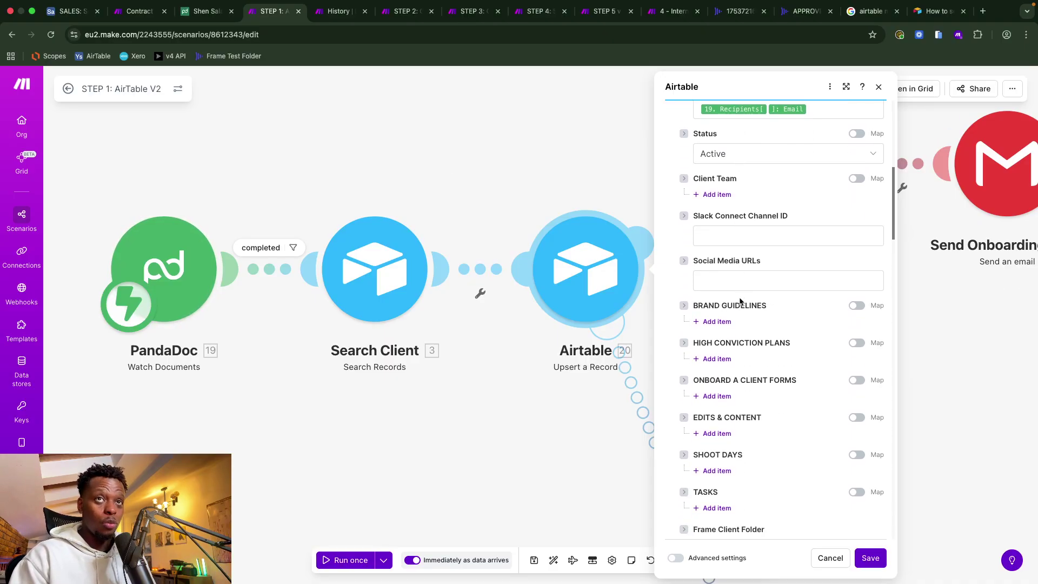
{"action": "scroll", "coordinate": [740, 297], "scroll_direction": "down", "scroll_amount": 20}
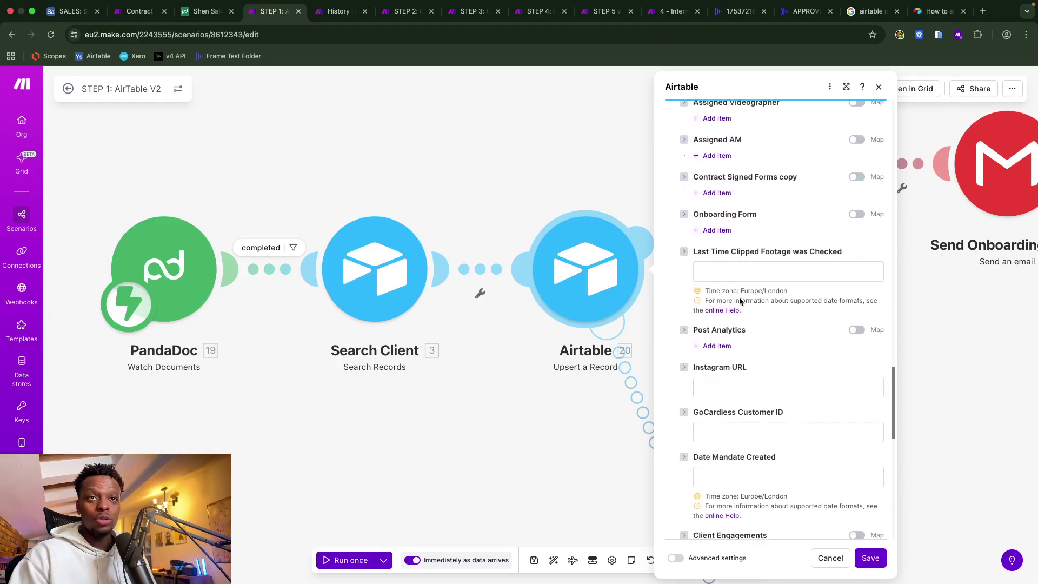
{"action": "scroll", "coordinate": [740, 301], "scroll_direction": "up", "scroll_amount": 2}
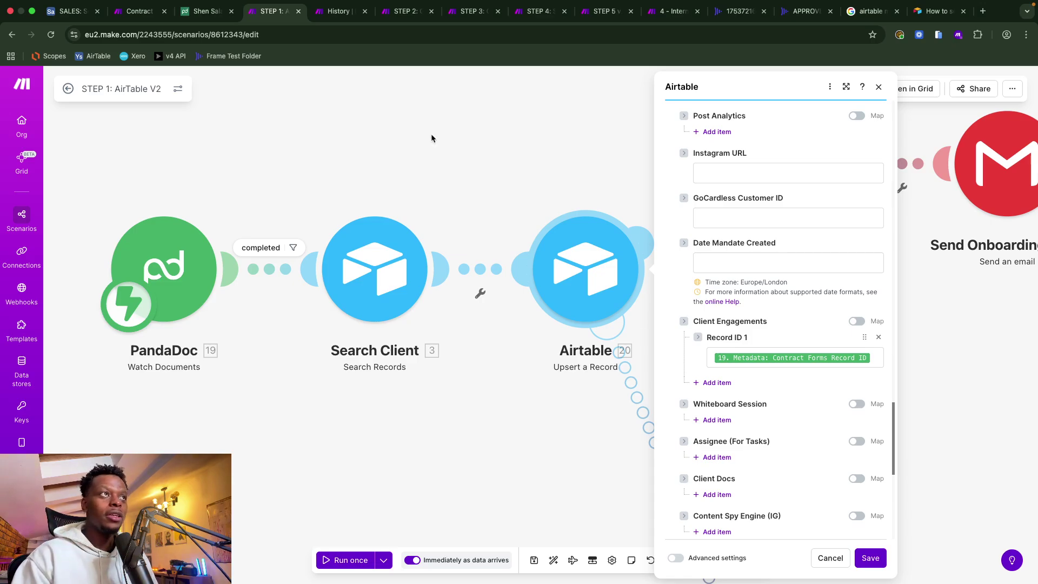
Review the Create Contract token mappings in the Contract Creator scenario, and cancel the Airtable settings in STEP 1: AirTable V2.
{"action": "left_click", "coordinate": [139, 11]}
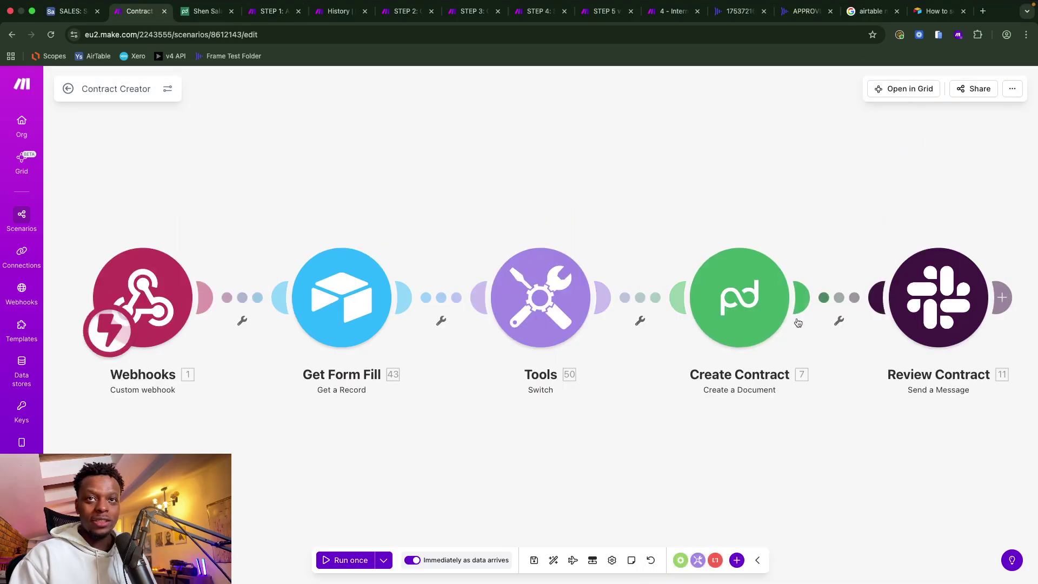
{"action": "left_click", "coordinate": [744, 303]}
{"action": "scroll", "coordinate": [889, 386], "scroll_direction": "down", "scroll_amount": 2}
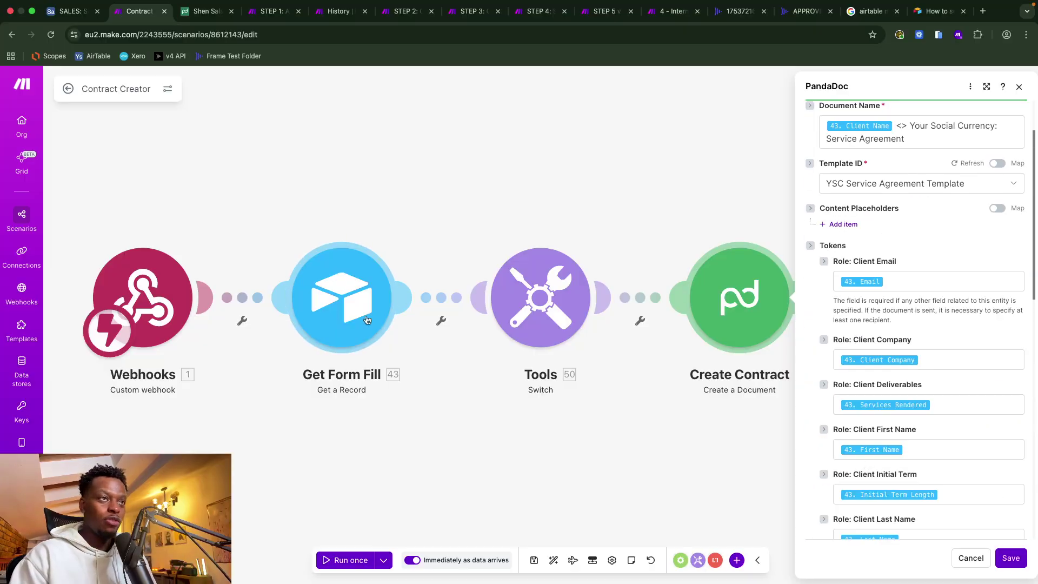
{"action": "left_click", "coordinate": [407, 413]}
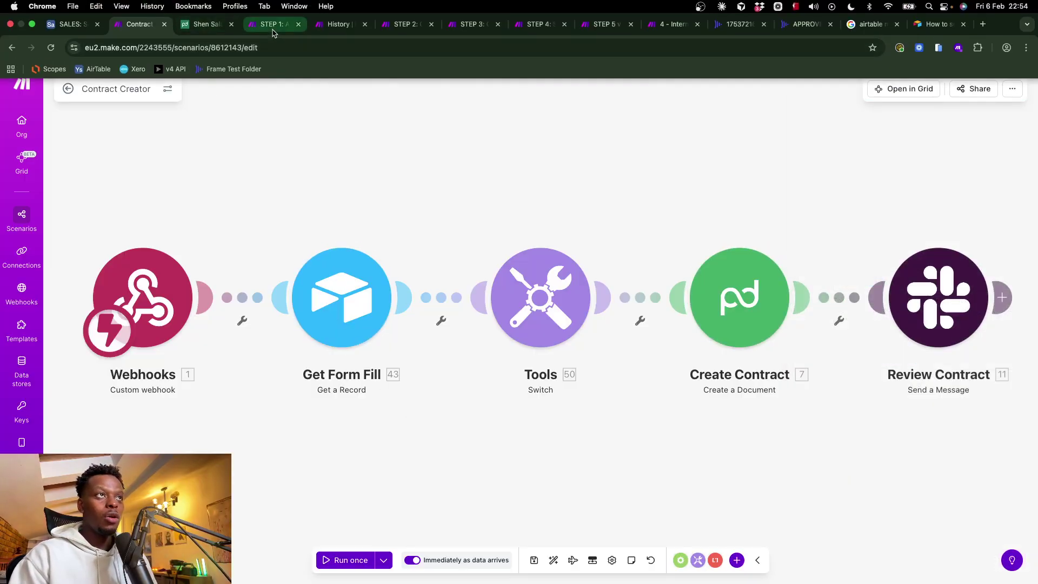
{"action": "left_click", "coordinate": [271, 11]}
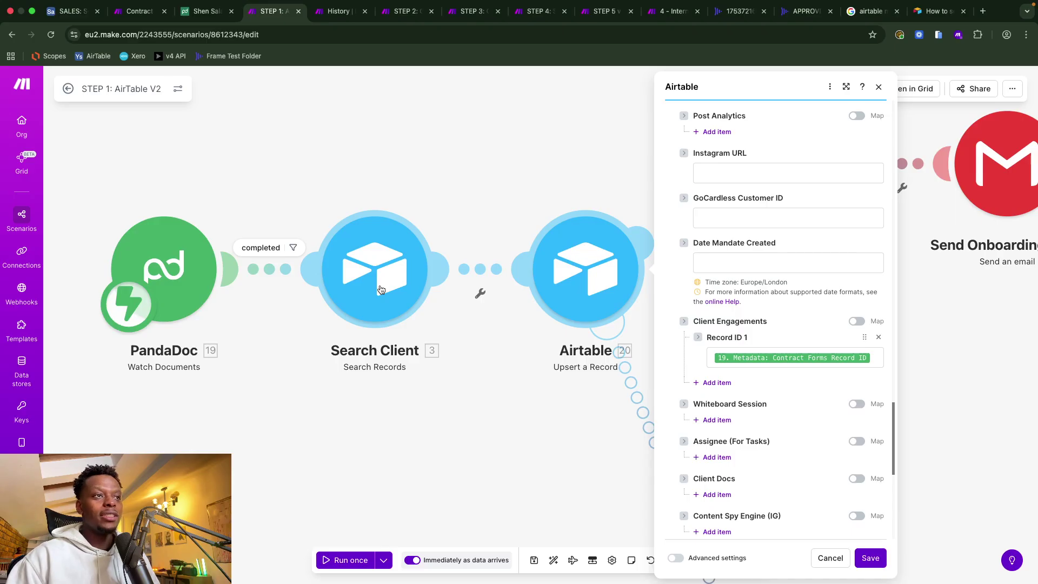
{"action": "left_click", "coordinate": [829, 558]}
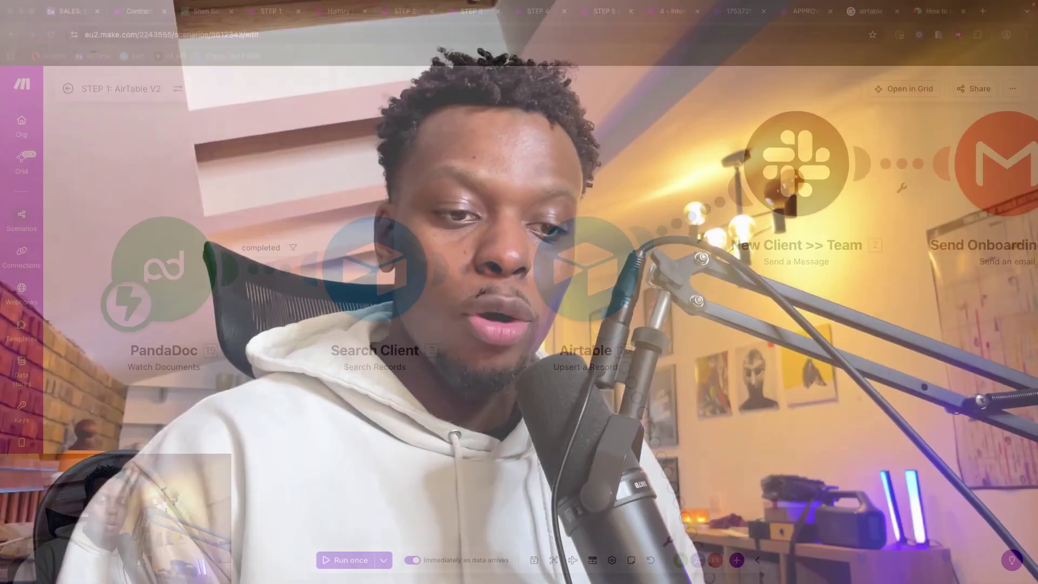
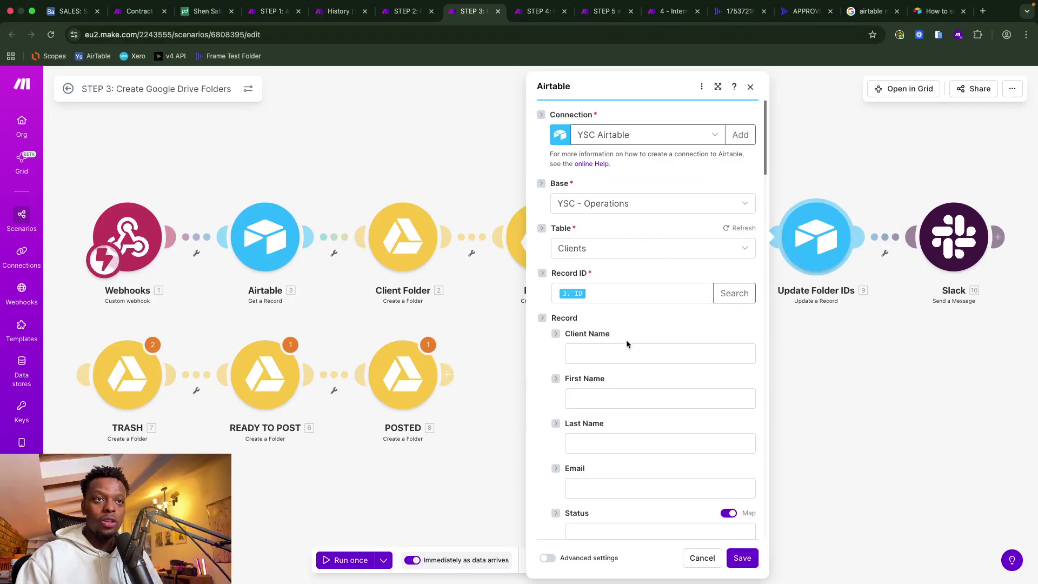
Check the Google Drive folder ID mappings in the Update Folder IDs module and close its settings.
{"action": "scroll", "coordinate": [625, 341], "scroll_direction": "down", "scroll_amount": 15}
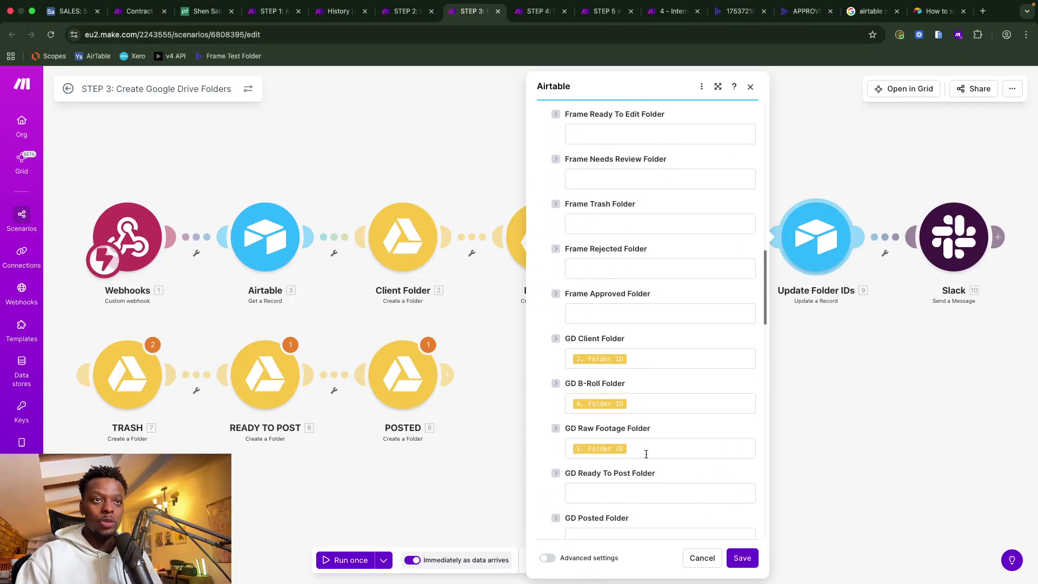
{"action": "left_click", "coordinate": [841, 364]}
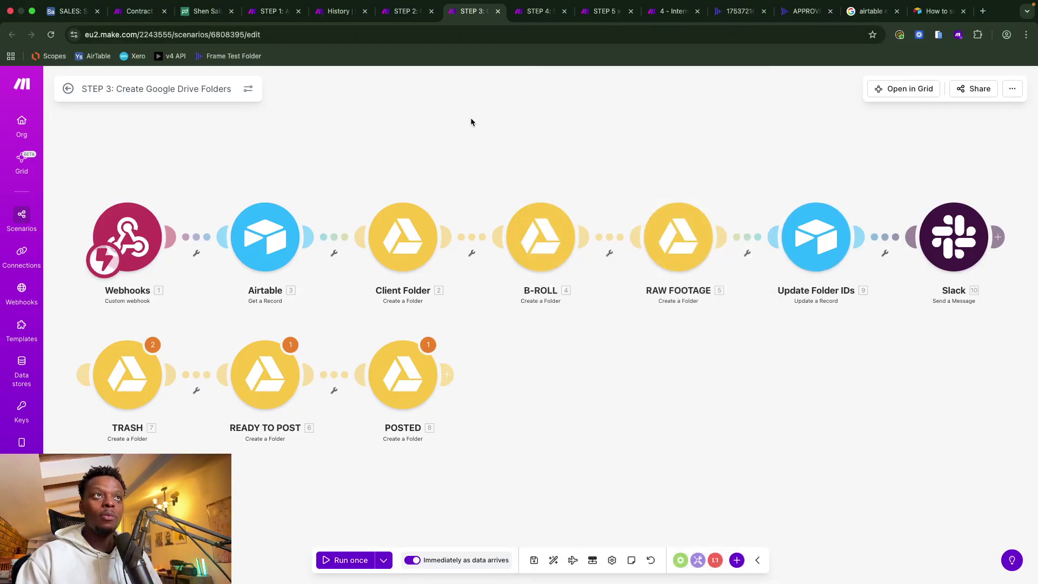
Open the STEP 4: Slack Channel Creation scenario, auto-align its modules and look over its branches.
{"action": "left_click", "coordinate": [527, 12]}
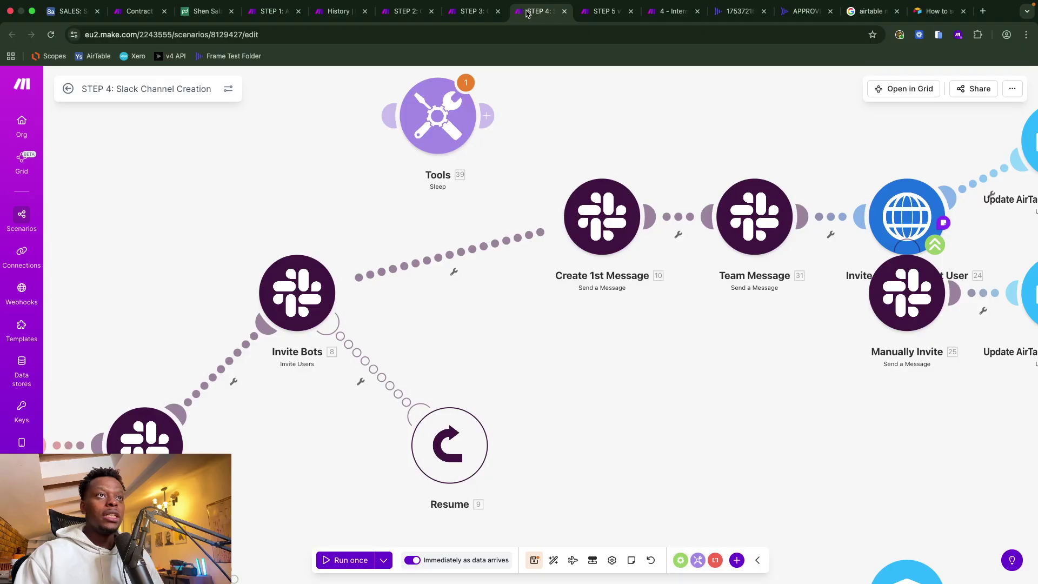
{"action": "left_click", "coordinate": [553, 560]}
{"action": "scroll", "coordinate": [381, 277], "scroll_direction": "up", "scroll_amount": 5}
{"action": "scroll", "coordinate": [381, 277], "scroll_direction": "down", "scroll_amount": 5}
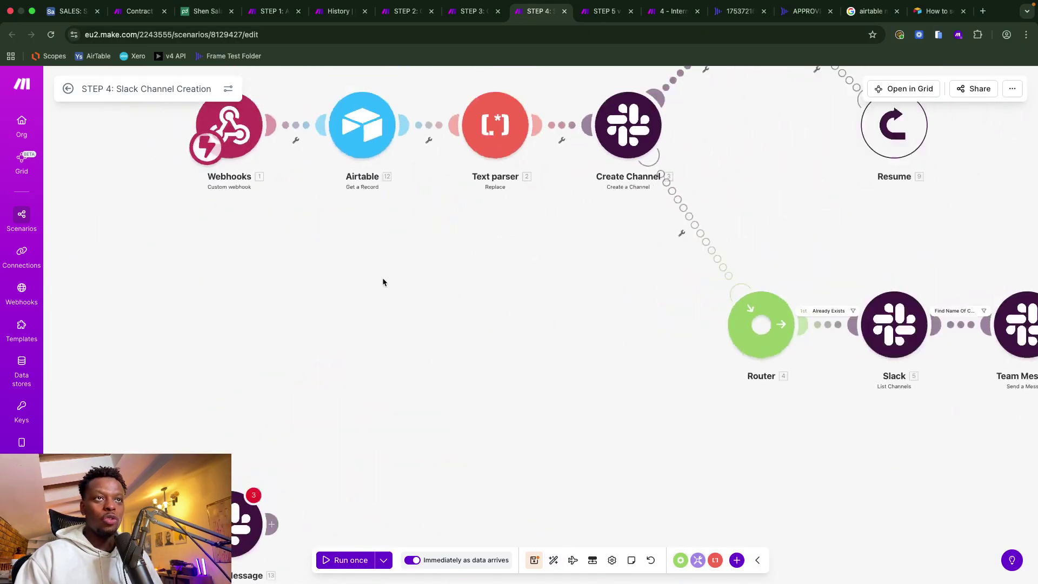
{"action": "left_click_drag", "start_coordinate": [382, 277], "coordinate": [459, 401]}
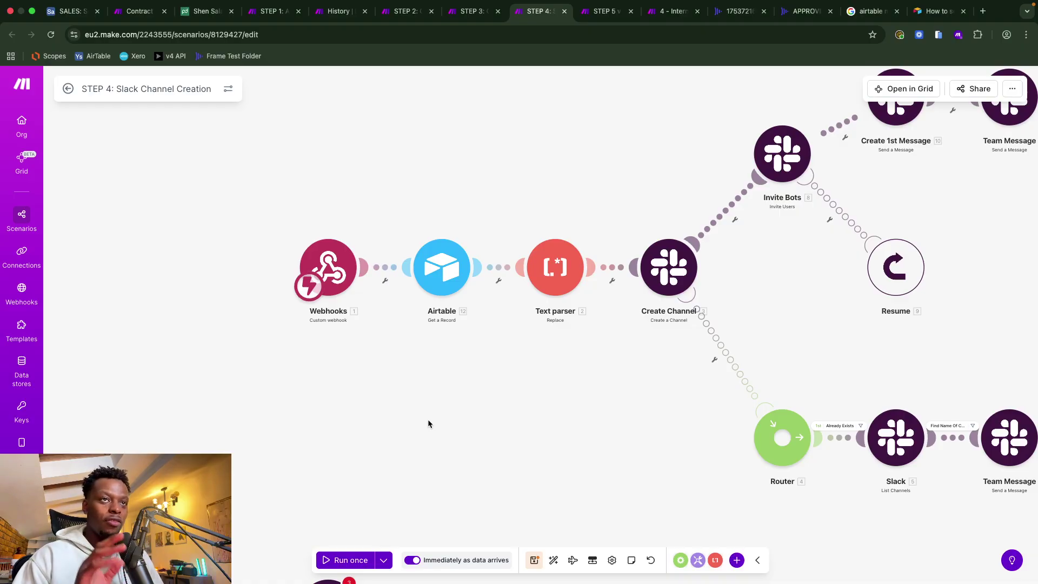
{"action": "left_click_drag", "start_coordinate": [919, 314], "coordinate": [318, 427]}
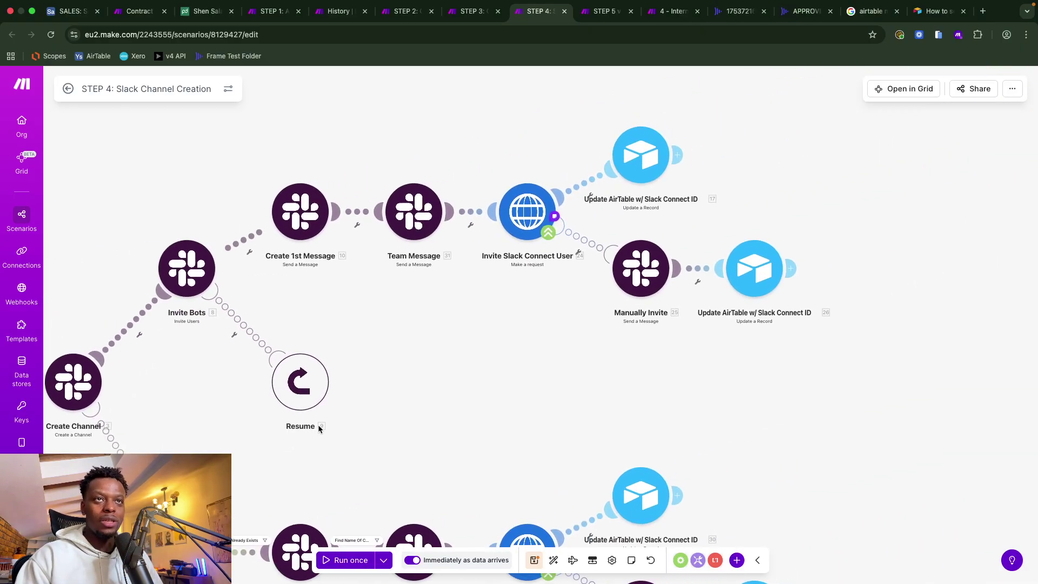
{"action": "left_click_drag", "start_coordinate": [399, 406], "coordinate": [623, 330]}
{"action": "scroll", "coordinate": [623, 329], "scroll_direction": "left", "scroll_amount": 10}
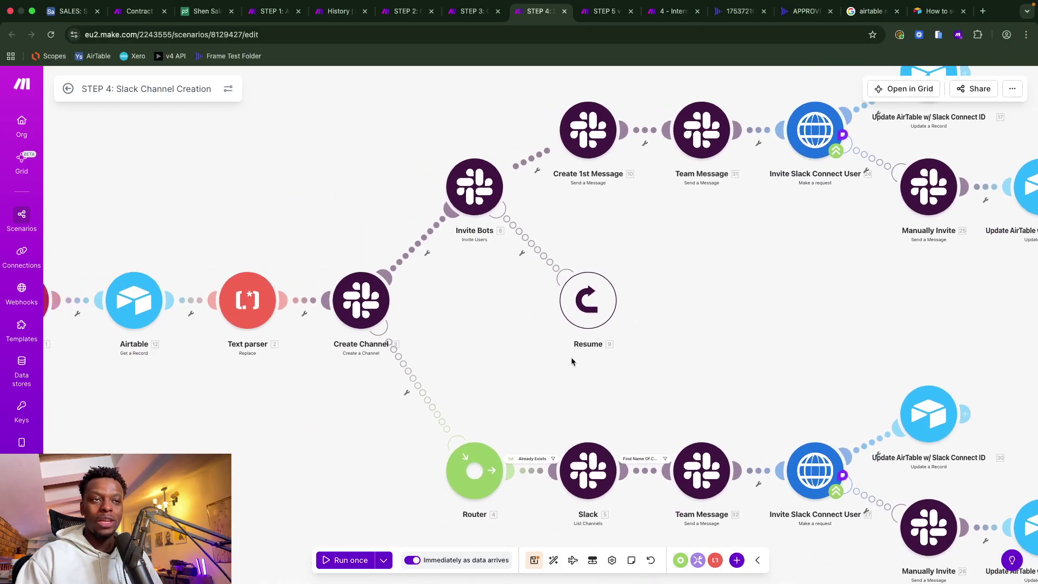
{"action": "scroll", "coordinate": [465, 397], "scroll_direction": "left", "scroll_amount": 4}
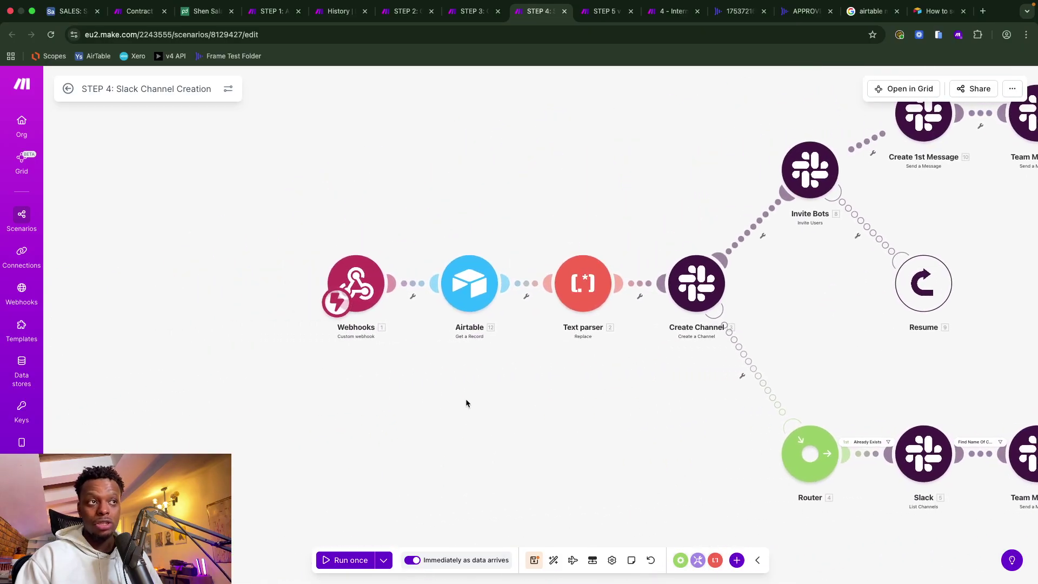
Inspect the webhook's Client Record ID from the filter setup, check STEP 1's Create Slack Channels module, and cancel the filter.
{"action": "left_click", "coordinate": [417, 287]}
{"action": "left_click", "coordinate": [514, 279]}
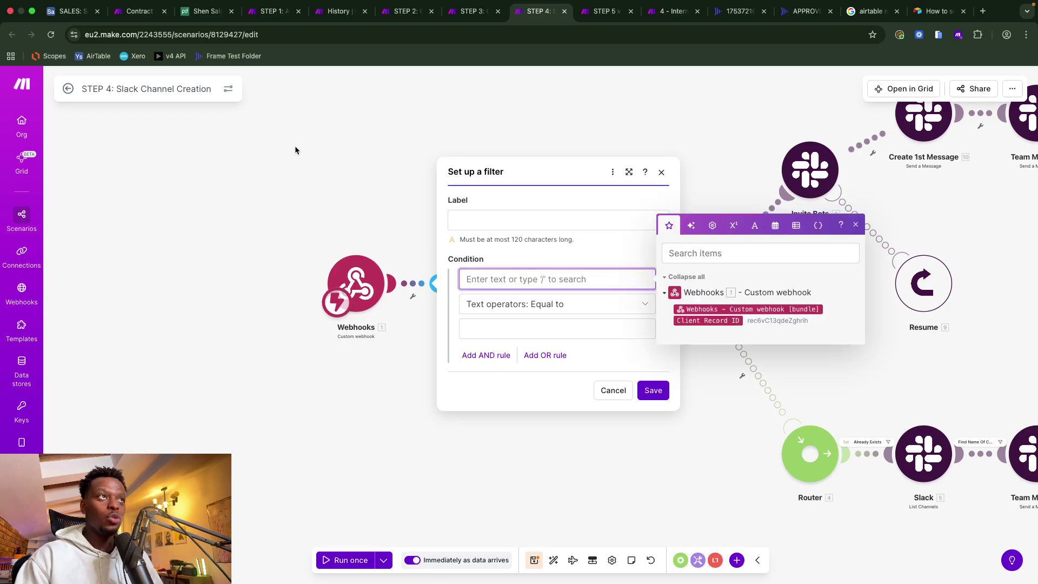
{"action": "left_click", "coordinate": [273, 11]}
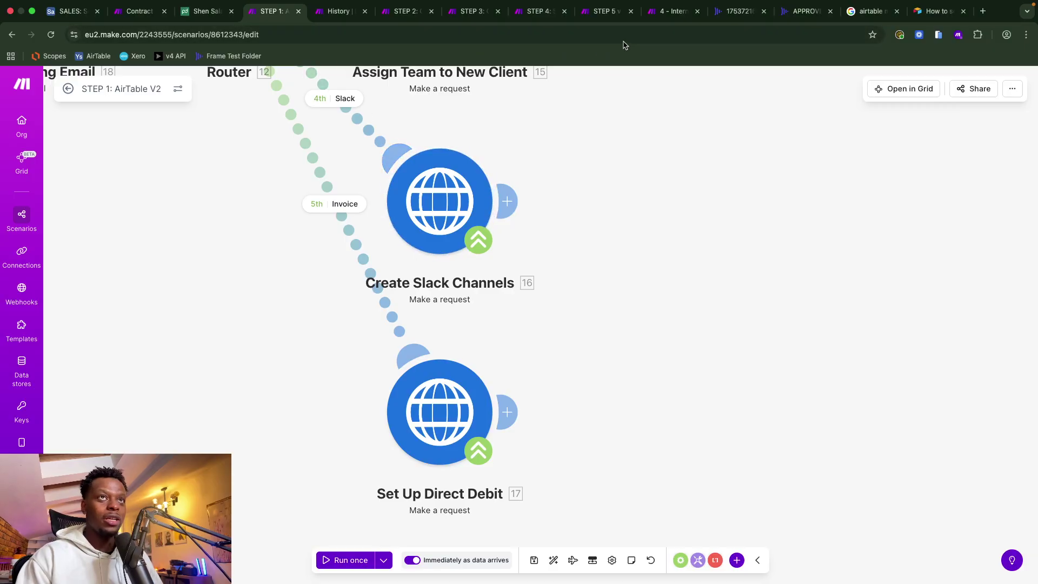
{"action": "left_click", "coordinate": [540, 10]}
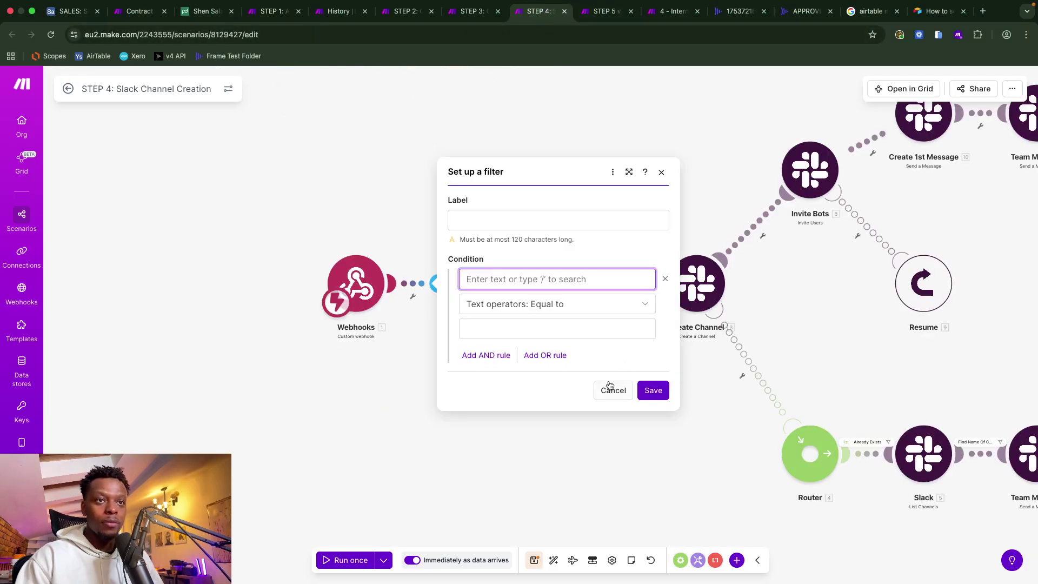
{"action": "left_click", "coordinate": [610, 388]}
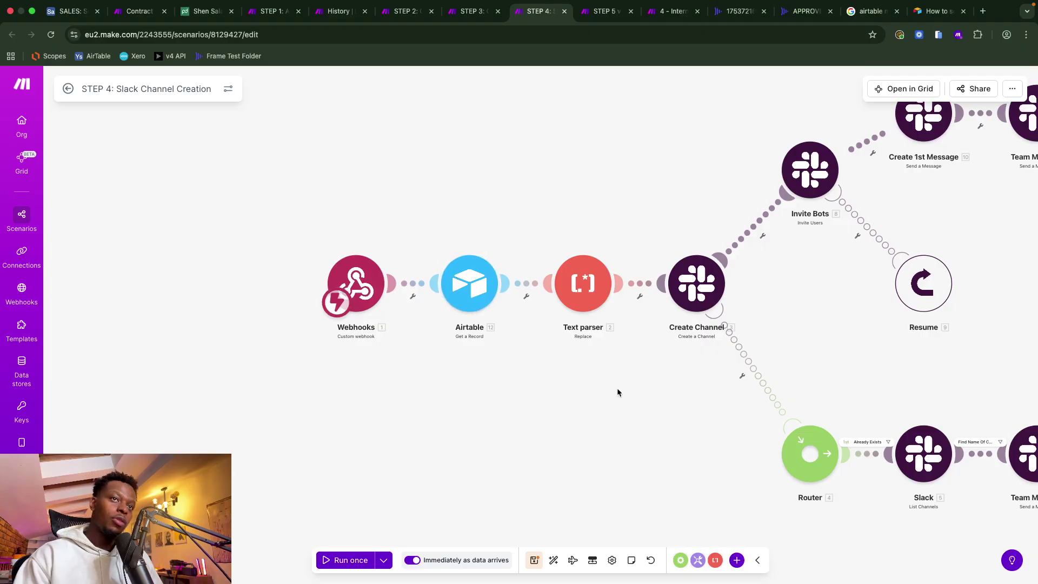
Review the Text parser module's pattern, replacement value and lowercase Client Name text, and cancel its settings.
{"action": "left_click_drag", "start_coordinate": [638, 374], "coordinate": [357, 402]}
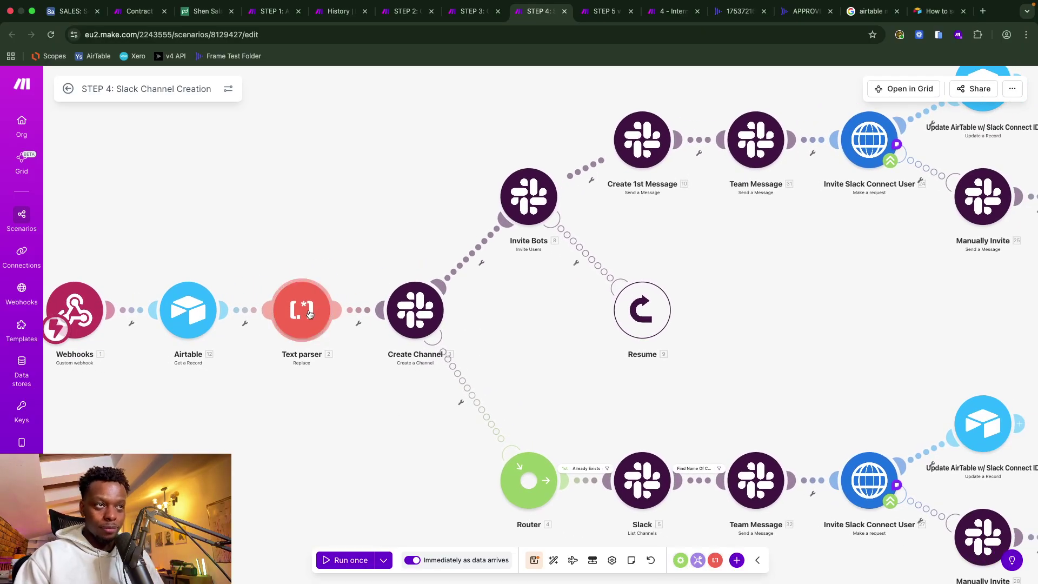
{"action": "left_click", "coordinate": [309, 315]}
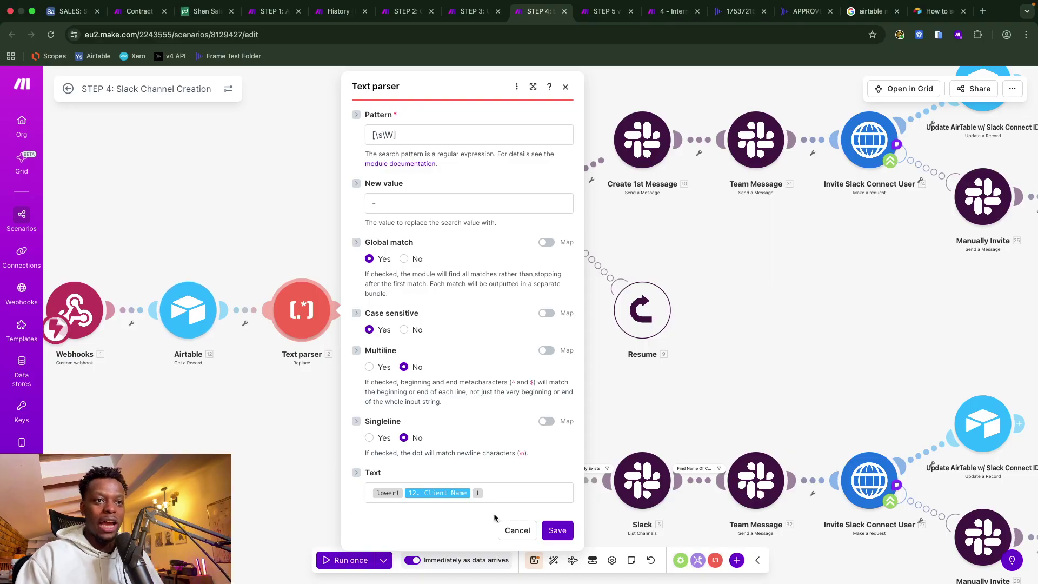
{"action": "left_click", "coordinate": [510, 532]}
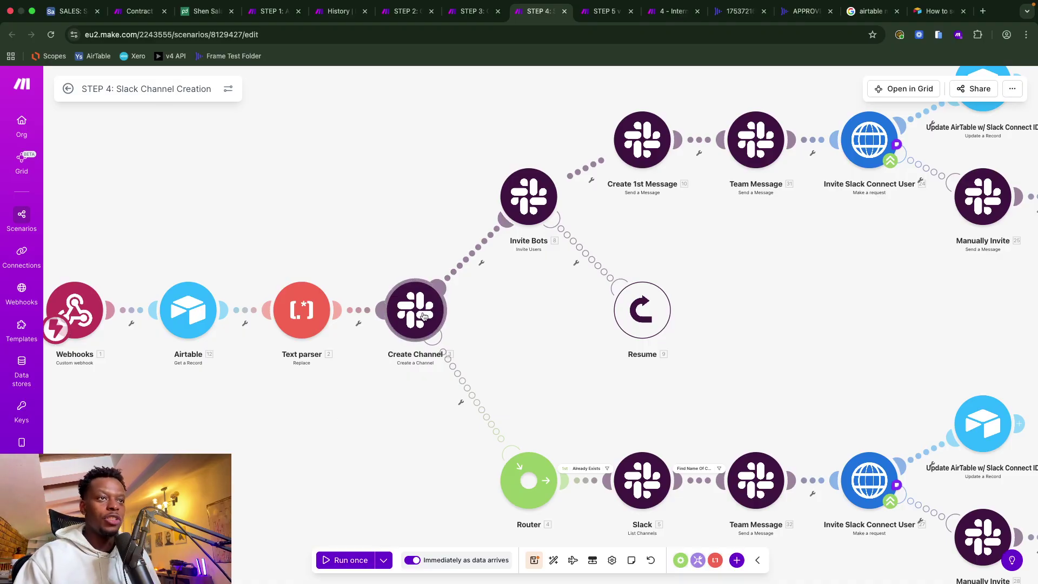
Check the Create Channel module's name and privacy settings, recheck the Text parser feeding it, and cancel both.
{"action": "left_click", "coordinate": [423, 316]}
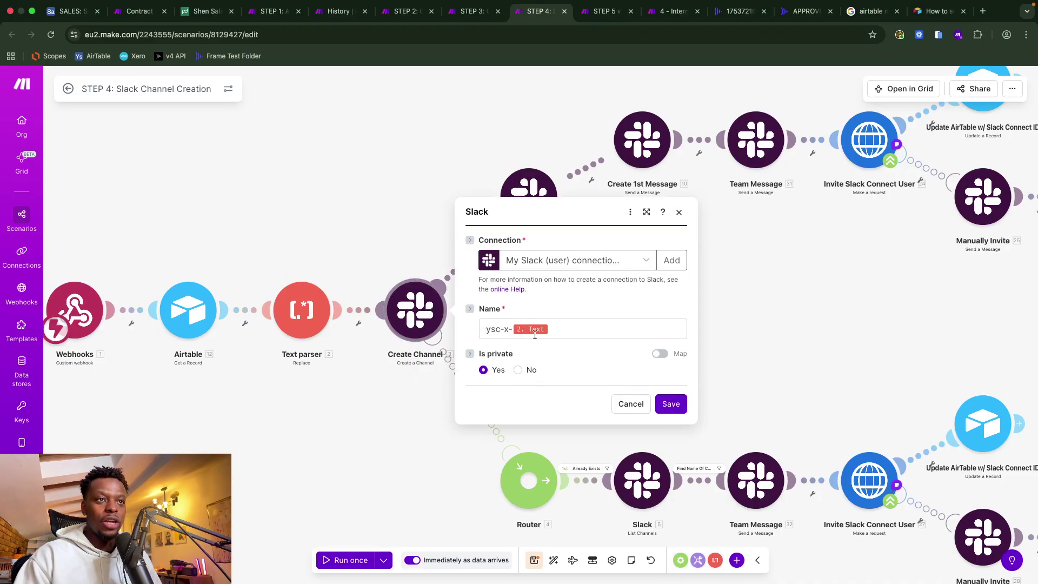
{"action": "left_click", "coordinate": [630, 404]}
{"action": "left_click", "coordinate": [309, 323]}
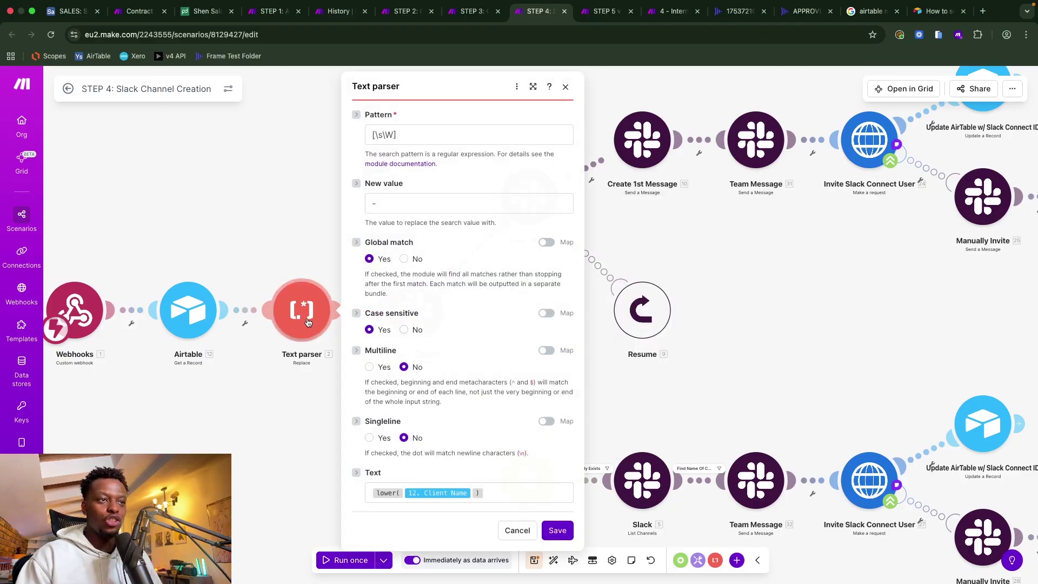
{"action": "left_click", "coordinate": [518, 531]}
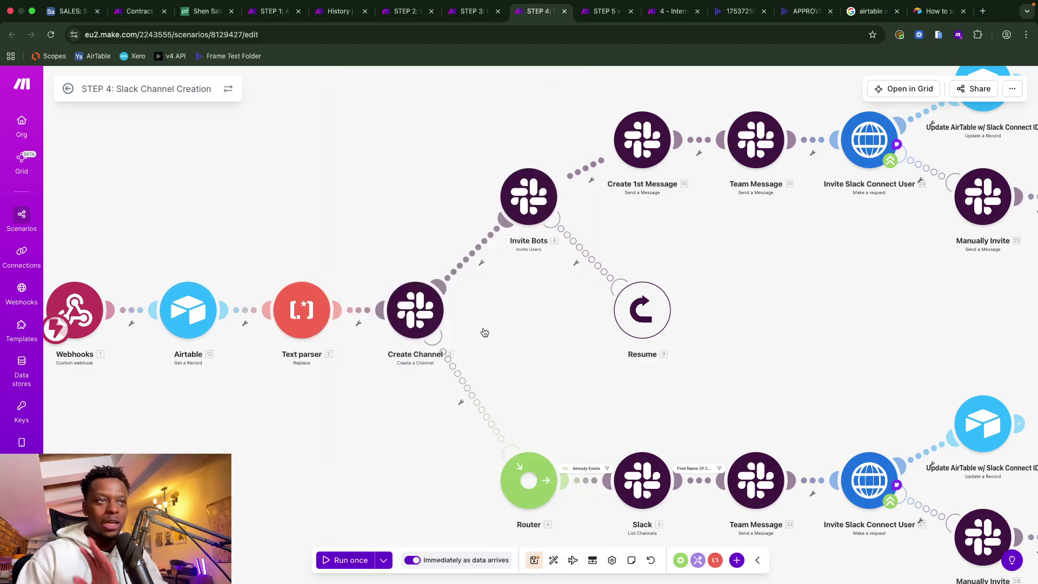
Open the Invite Bots module, review its private channel mapping and the selected users, and close its settings.
{"action": "scroll", "coordinate": [569, 299], "scroll_direction": "up", "scroll_amount": 2}
{"action": "scroll", "coordinate": [559, 358], "scroll_direction": "up", "scroll_amount": 3}
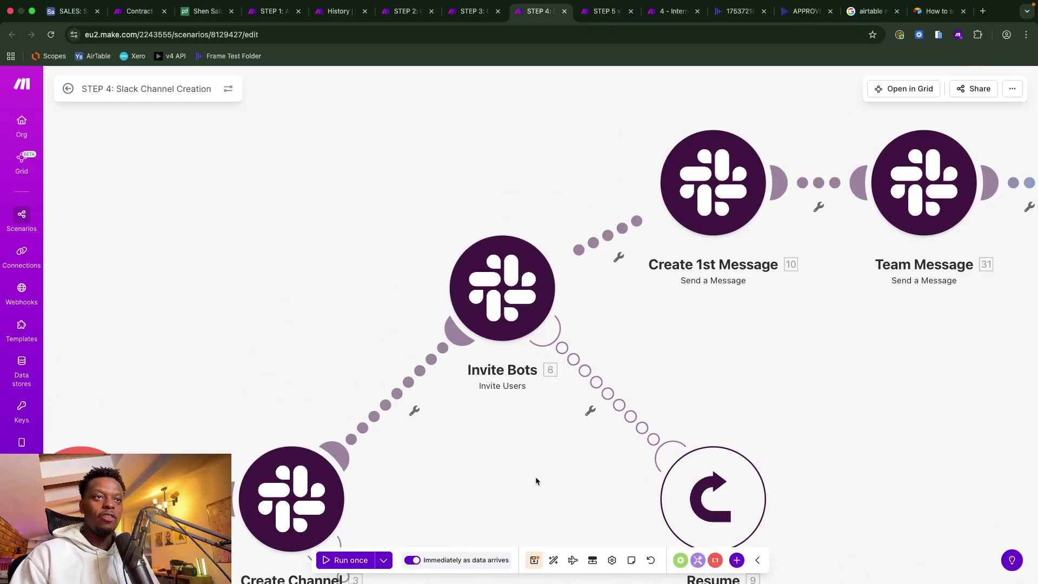
{"action": "left_click_drag", "start_coordinate": [535, 476], "coordinate": [473, 440]}
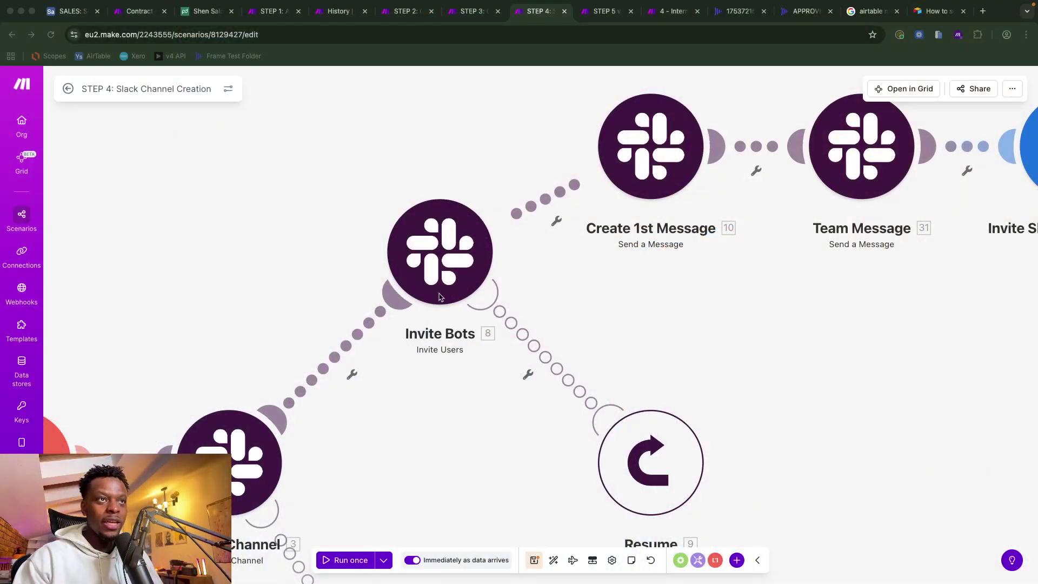
{"action": "left_click", "coordinate": [440, 254]}
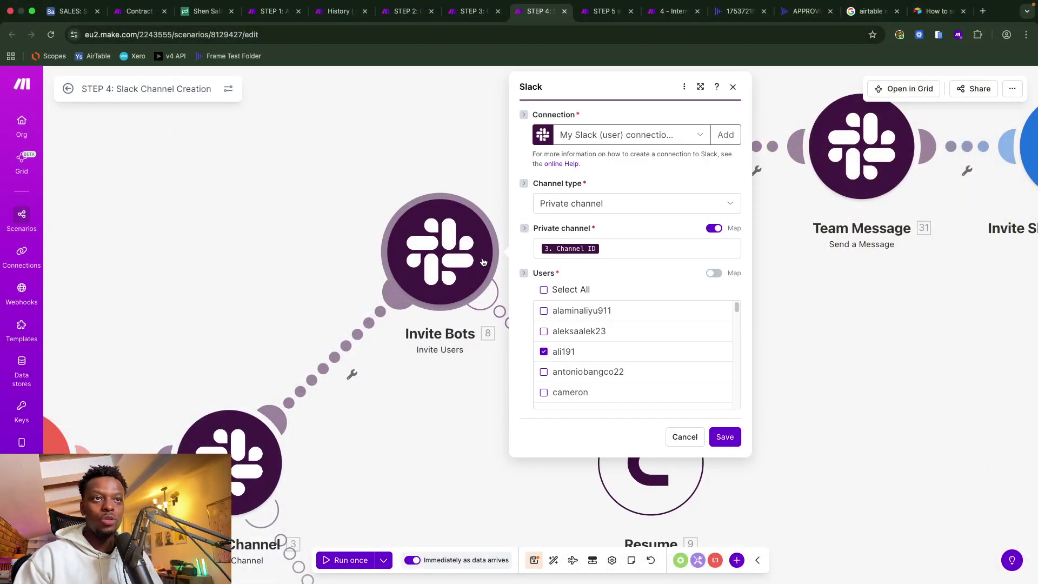
{"action": "scroll", "coordinate": [599, 358], "scroll_direction": "down", "scroll_amount": 10}
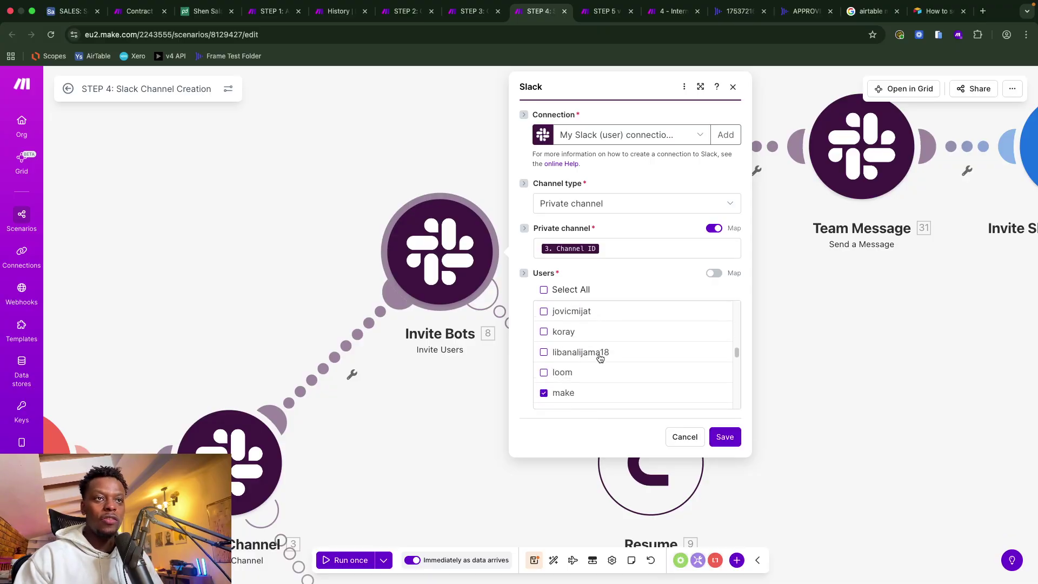
{"action": "scroll", "coordinate": [598, 357], "scroll_direction": "down", "scroll_amount": 5}
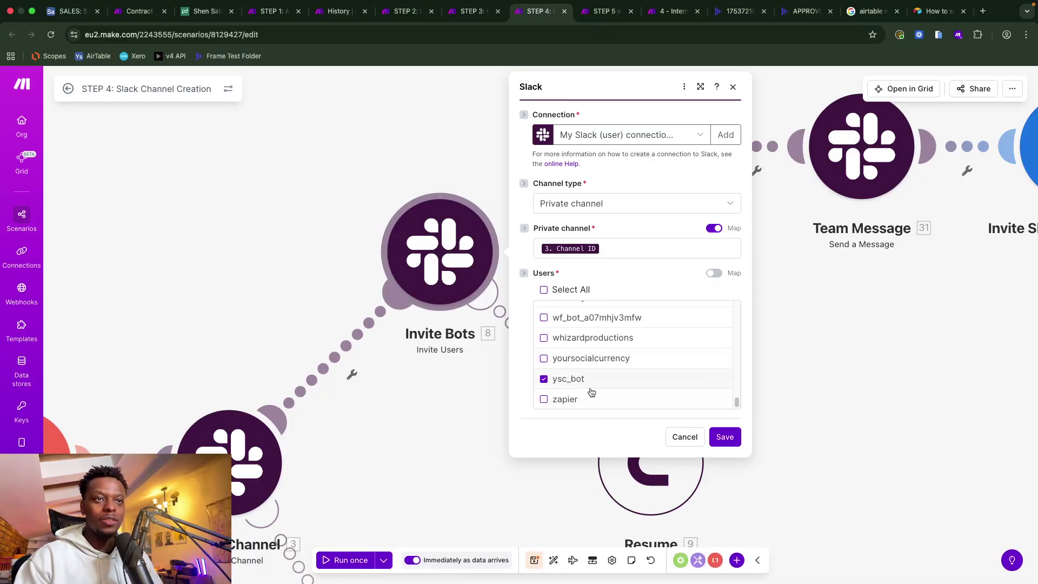
{"action": "scroll", "coordinate": [578, 381], "scroll_direction": "up", "scroll_amount": 10}
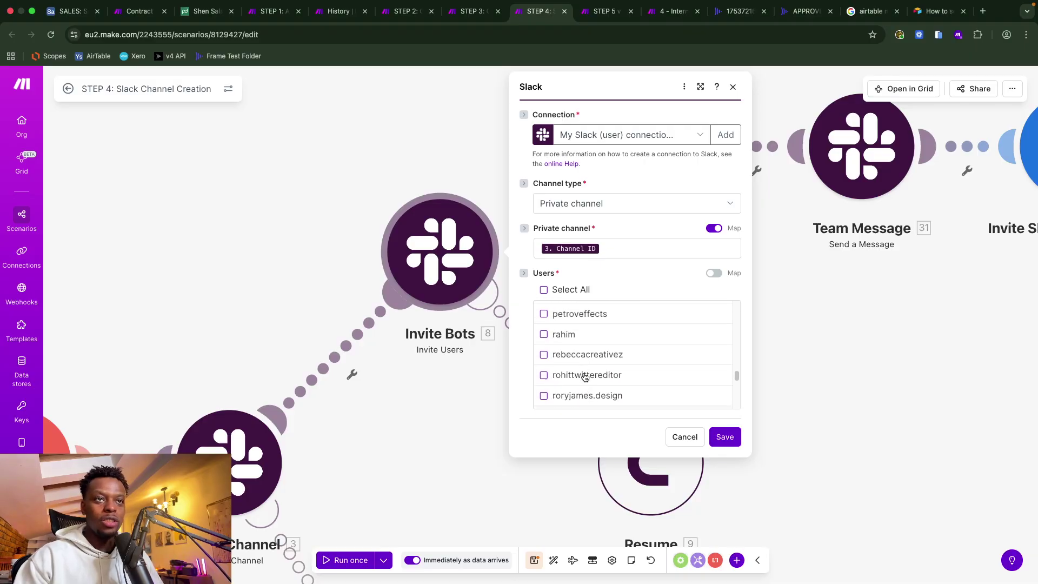
{"action": "scroll", "coordinate": [585, 373], "scroll_direction": "up", "scroll_amount": 2}
{"action": "scroll", "coordinate": [582, 362], "scroll_direction": "down", "scroll_amount": 3}
{"action": "scroll", "coordinate": [579, 346], "scroll_direction": "up", "scroll_amount": 2}
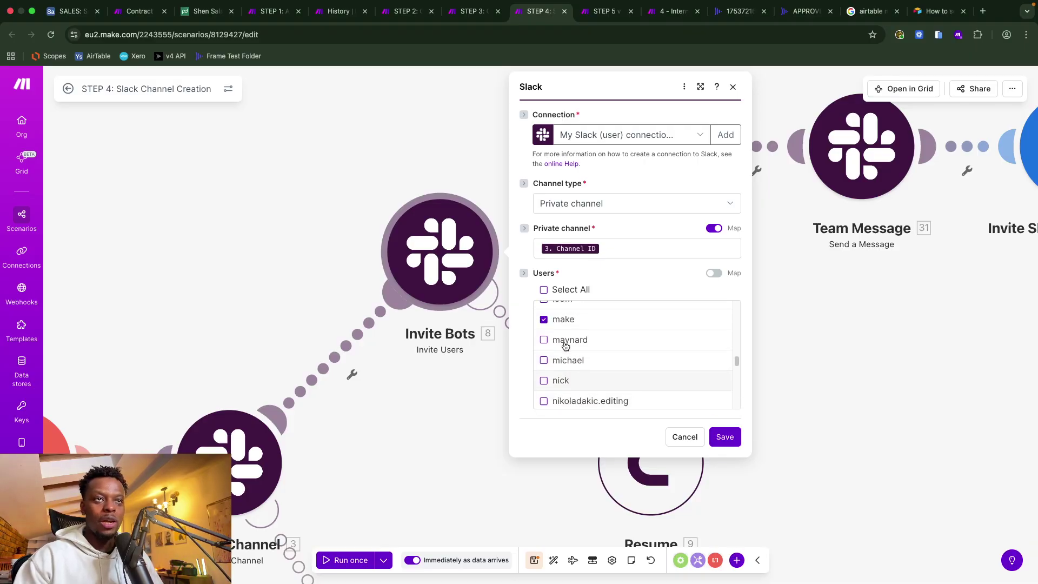
{"action": "scroll", "coordinate": [578, 343], "scroll_direction": "up", "scroll_amount": 4}
{"action": "left_click", "coordinate": [475, 157]}
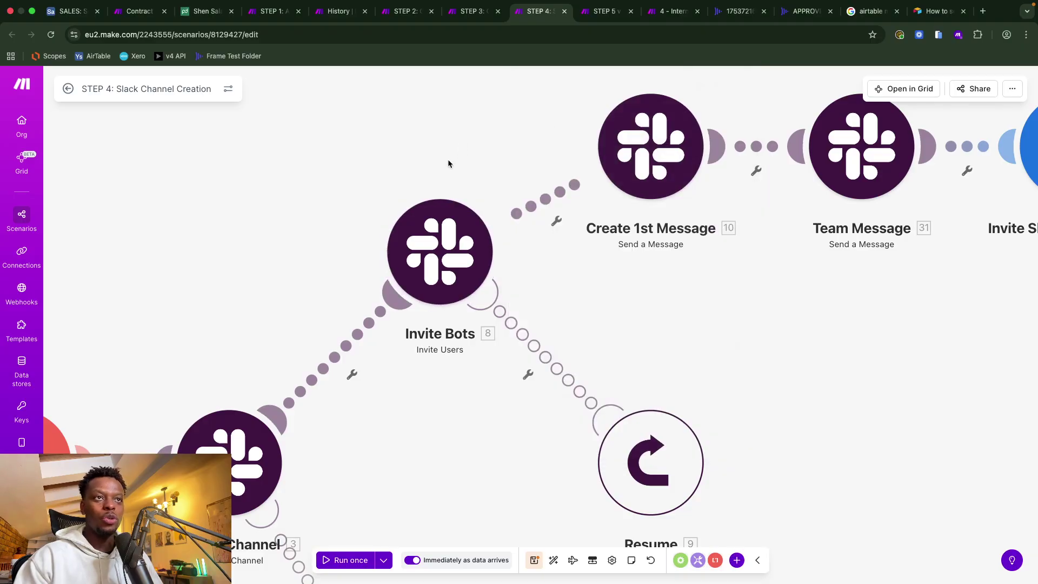
Review the available Slack connections in the Invite Bots module and close its settings without changes.
{"action": "left_click_drag", "start_coordinate": [599, 358], "coordinate": [478, 266]}
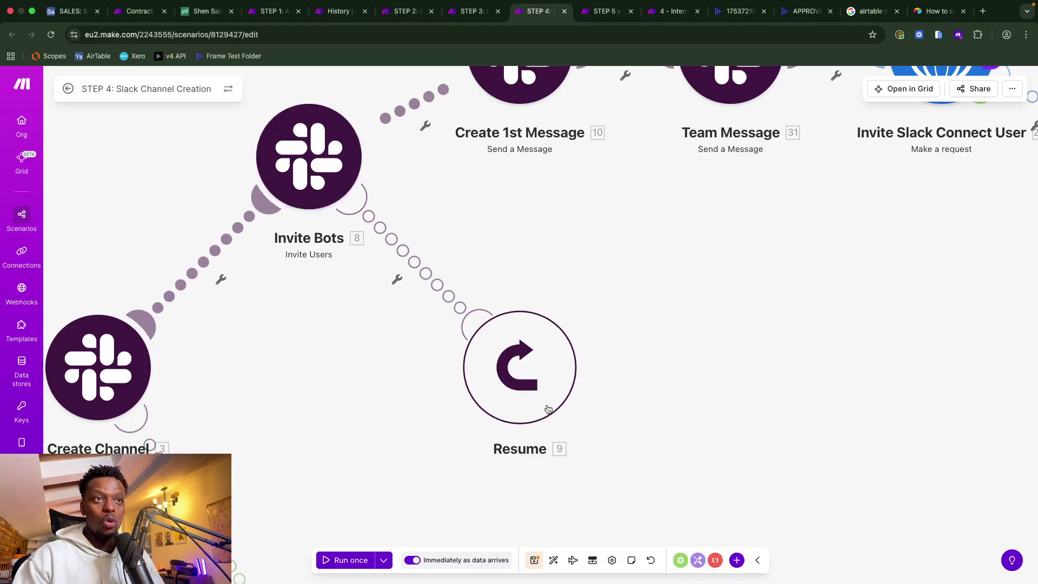
{"action": "left_click", "coordinate": [309, 158]}
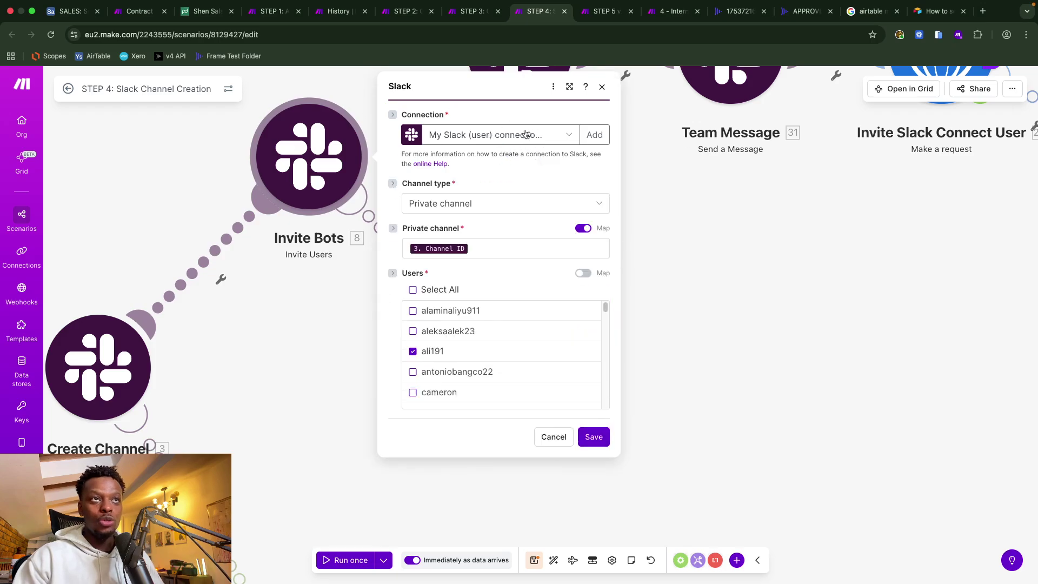
{"action": "left_click", "coordinate": [566, 137]}
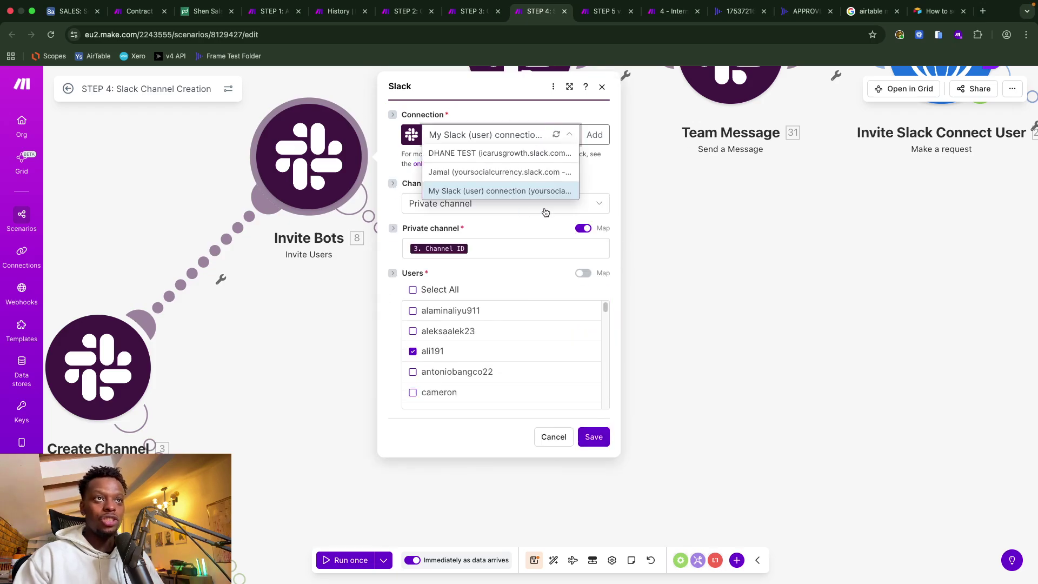
{"action": "left_click", "coordinate": [567, 92]}
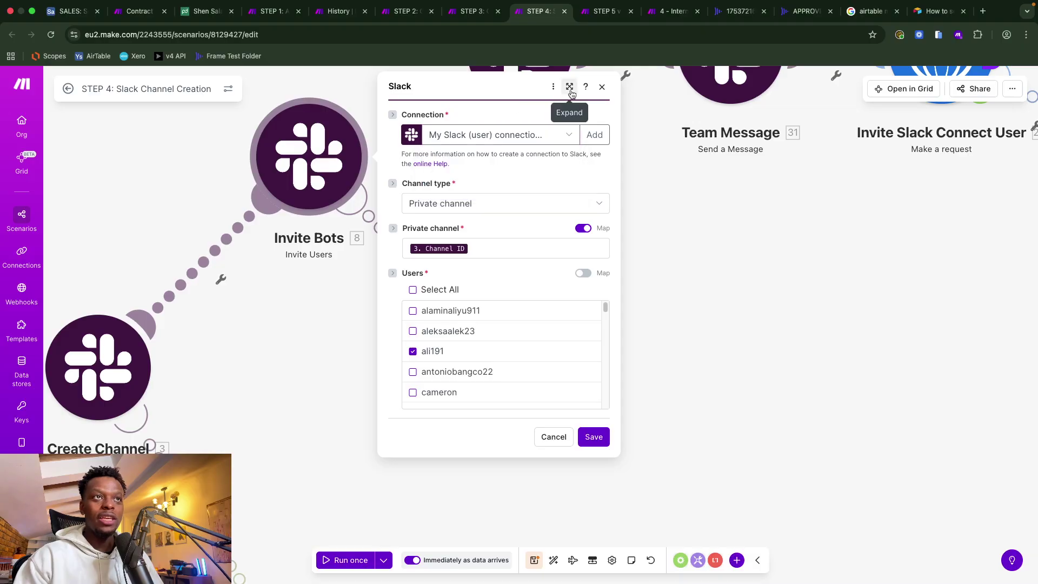
{"action": "left_click", "coordinate": [601, 87]}
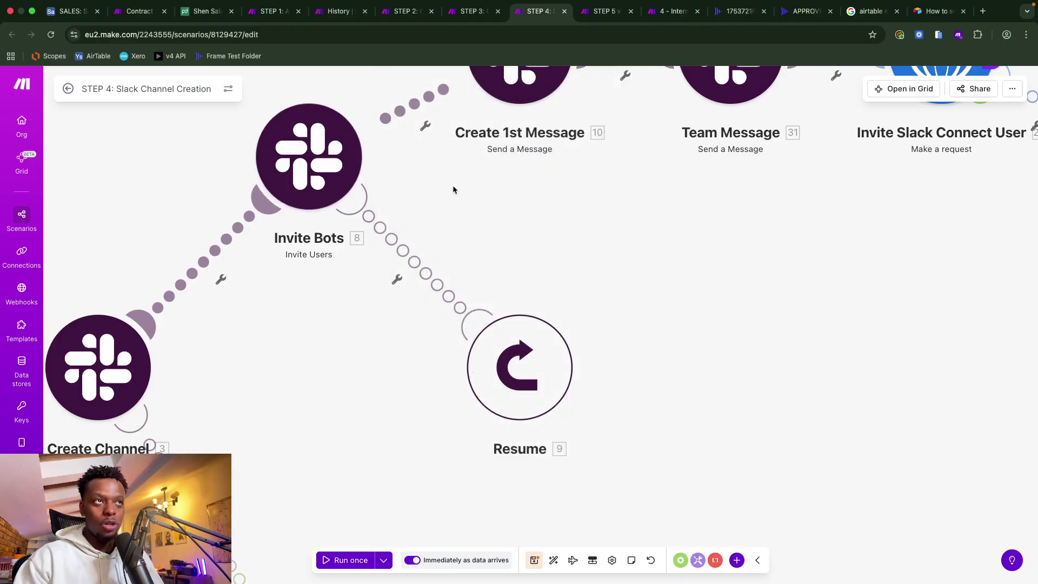
Read through the Create 1st Message module's channel mapping and welcome text, and cancel its settings.
{"action": "left_click_drag", "start_coordinate": [452, 185], "coordinate": [459, 342]}
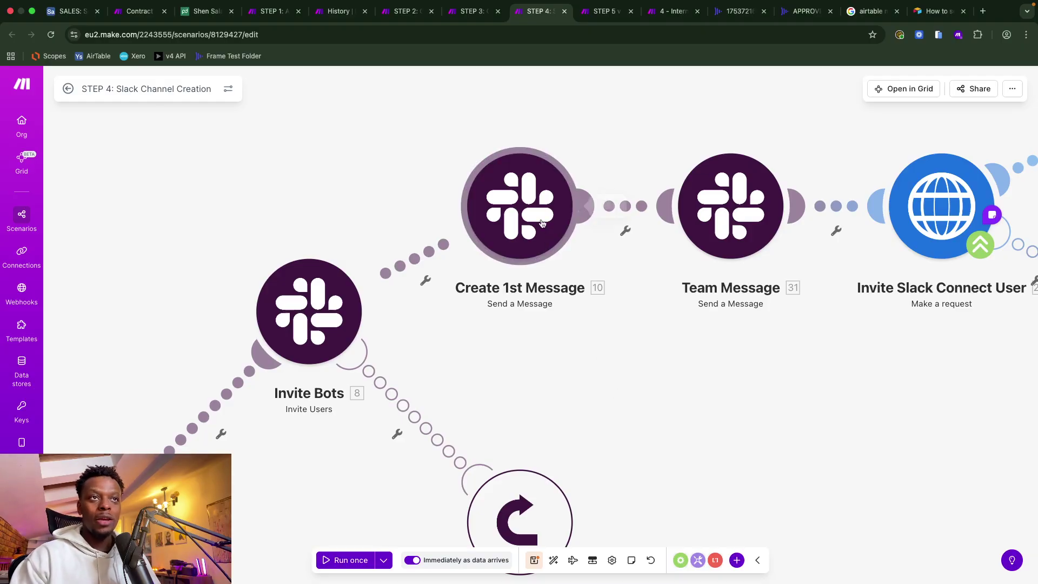
{"action": "left_click", "coordinate": [520, 206]}
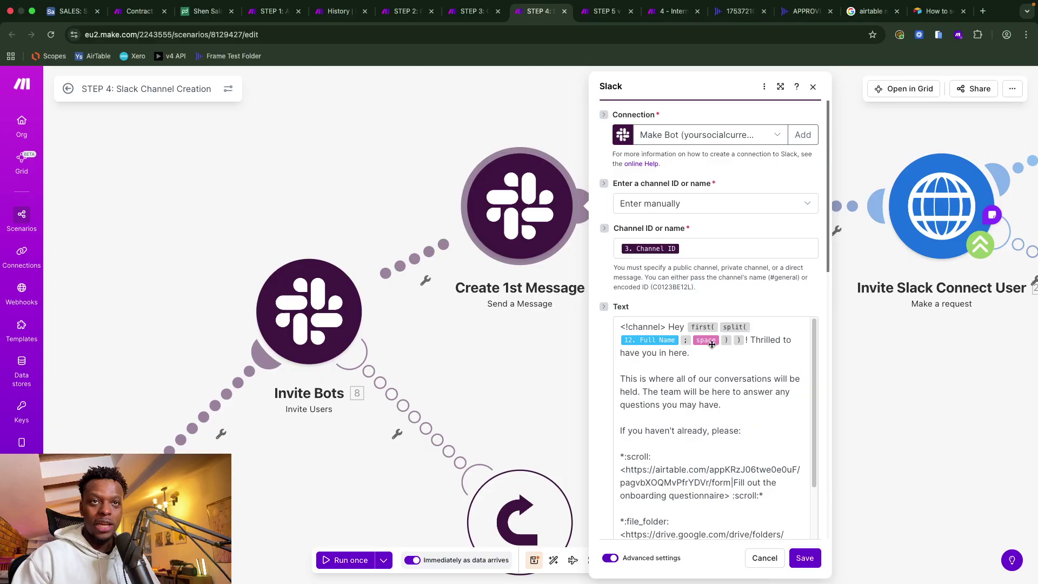
{"action": "scroll", "coordinate": [683, 415], "scroll_direction": "down", "scroll_amount": 2}
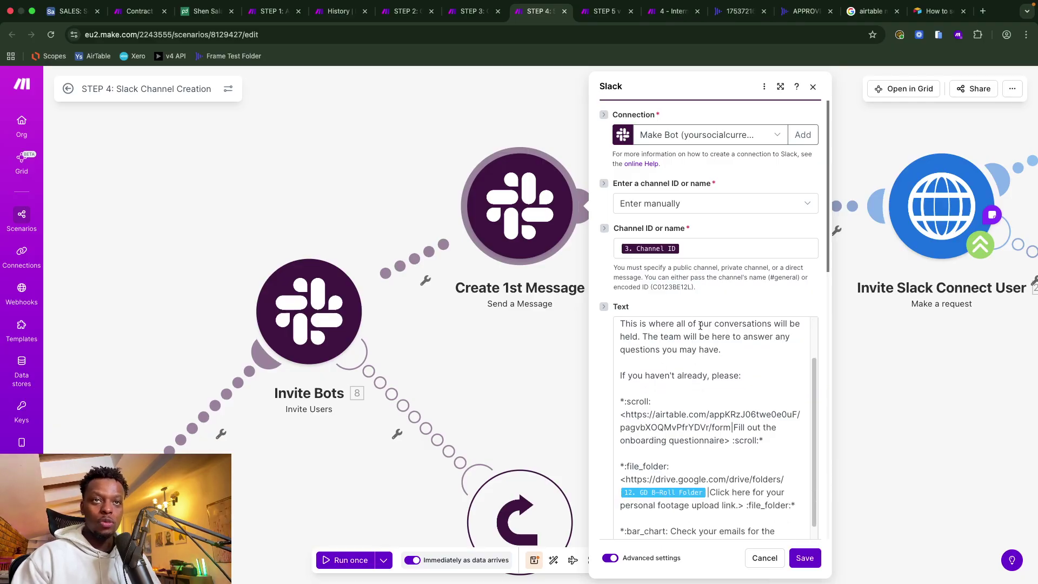
{"action": "scroll", "coordinate": [700, 377], "scroll_direction": "down", "scroll_amount": 2}
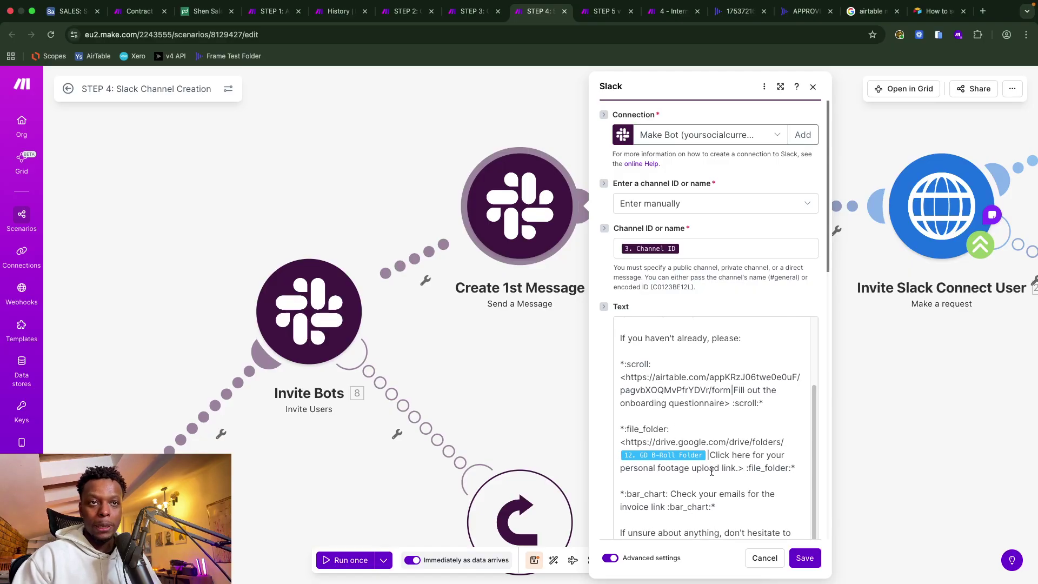
{"action": "scroll", "coordinate": [711, 471], "scroll_direction": "down", "scroll_amount": 3}
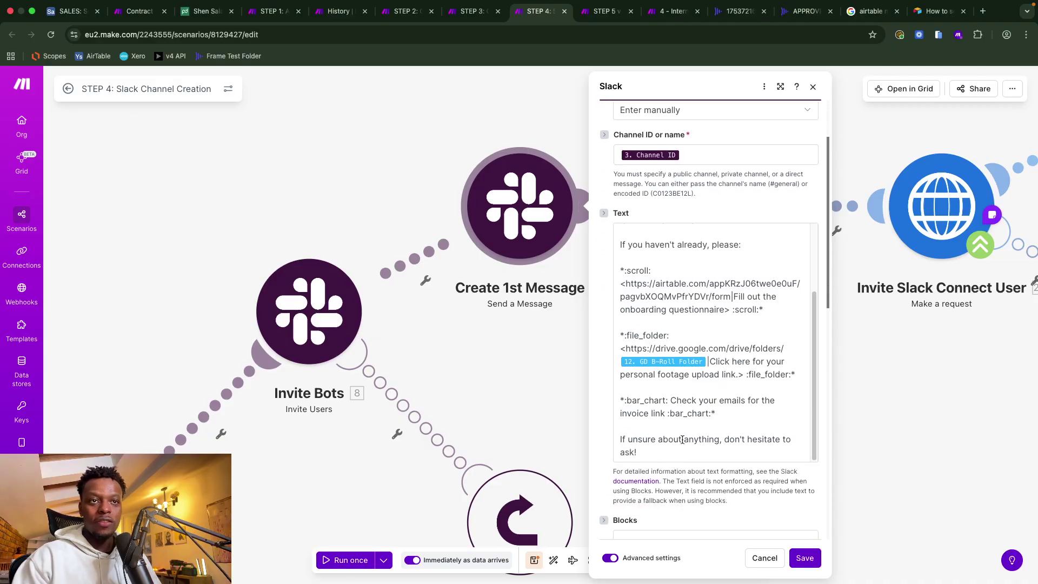
{"action": "left_click", "coordinate": [768, 557]}
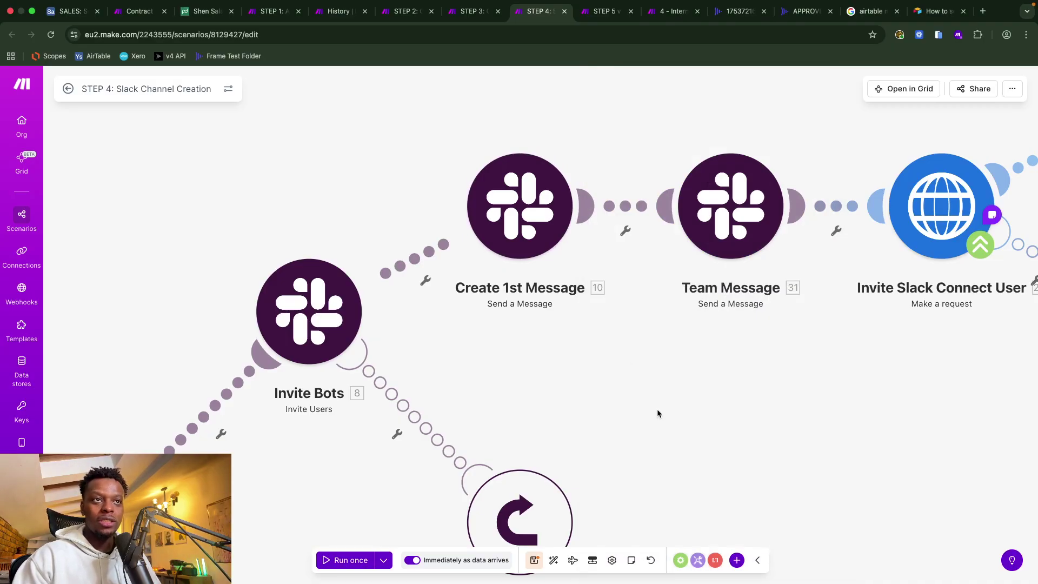
Open Slack's conversations.inviteShared method documentation in a new browser tab and examine its HTTP request URL.
{"action": "scroll", "coordinate": [657, 409], "scroll_direction": "right", "scroll_amount": 5}
{"action": "scroll", "coordinate": [520, 238], "scroll_direction": "right", "scroll_amount": 5}
{"action": "scroll", "coordinate": [520, 237], "scroll_direction": "up", "scroll_amount": 2}
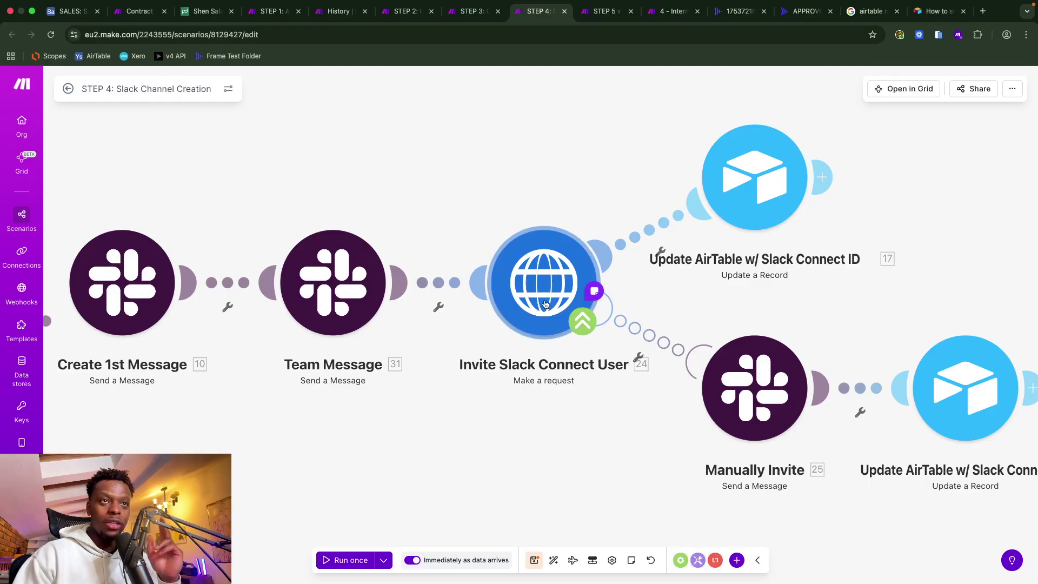
{"action": "left_click", "coordinate": [982, 12]}
{"action": "type", "text": "slack.dev/reference/methods/conversations.inviteShared/"}
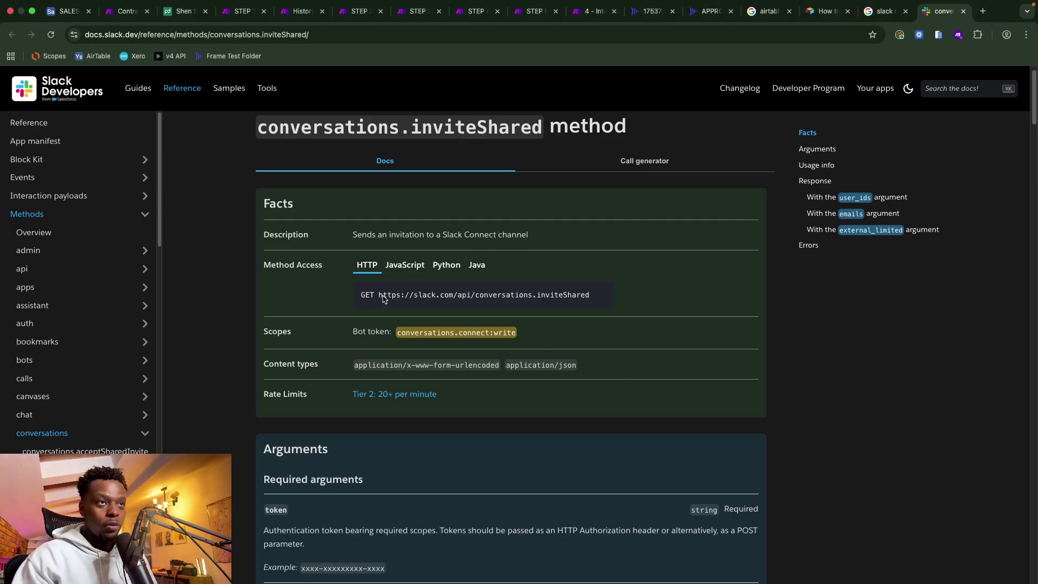
{"action": "left_click_drag", "start_coordinate": [378, 295], "coordinate": [566, 292]}
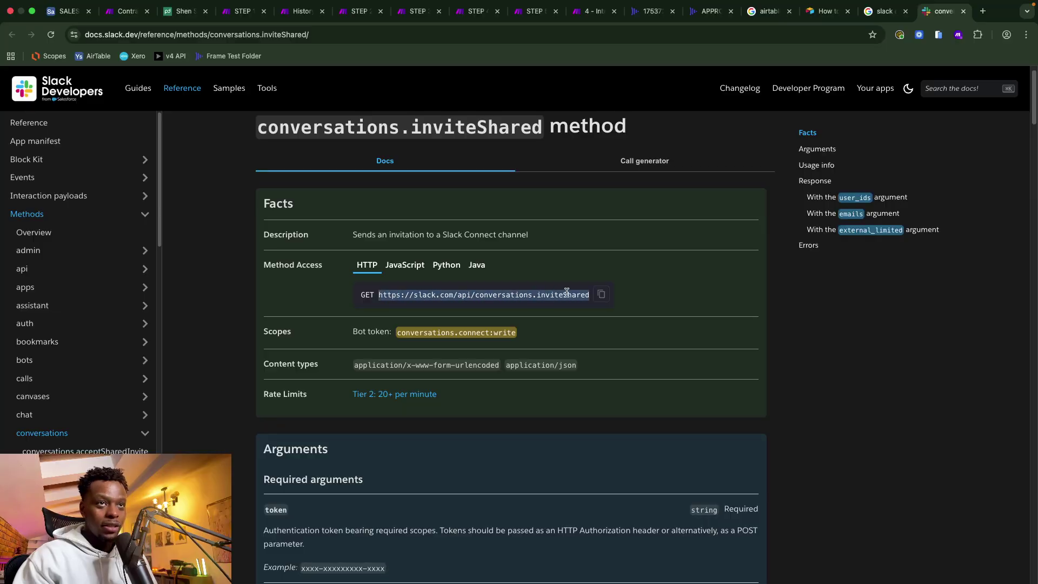
{"action": "left_click", "coordinate": [369, 297]}
Examine the required token and channel arguments in the conversations.inviteShared documentation.
{"action": "scroll", "coordinate": [361, 331], "scroll_direction": "down", "scroll_amount": 3}
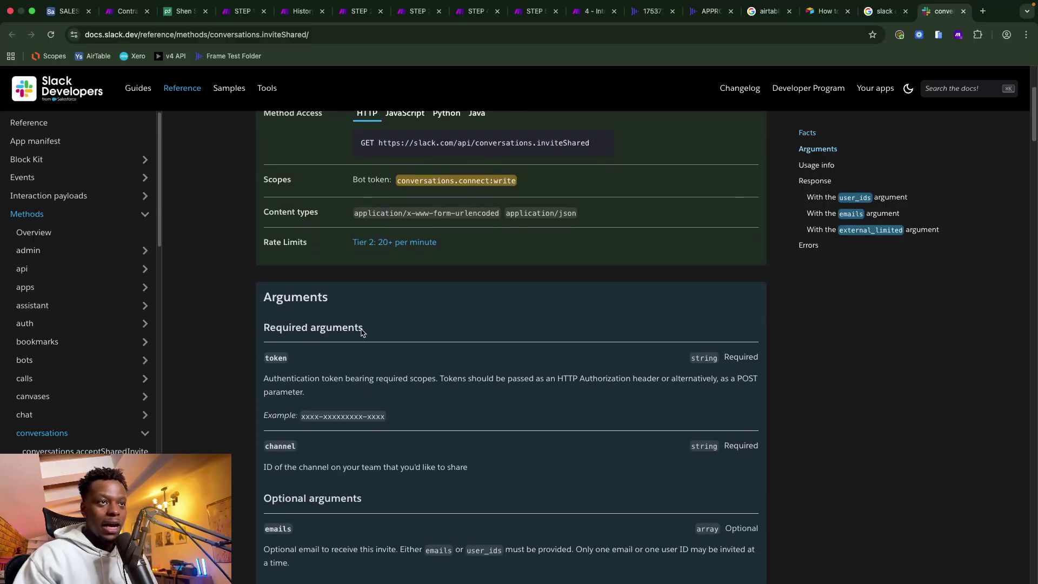
{"action": "scroll", "coordinate": [361, 332], "scroll_direction": "down", "scroll_amount": 1}
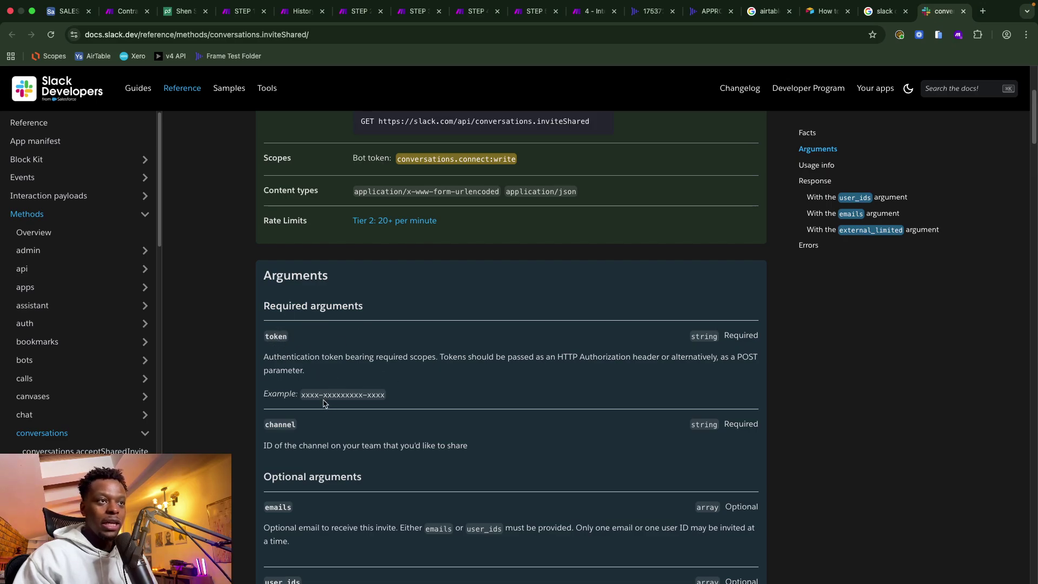
{"action": "double_click", "coordinate": [280, 333]}
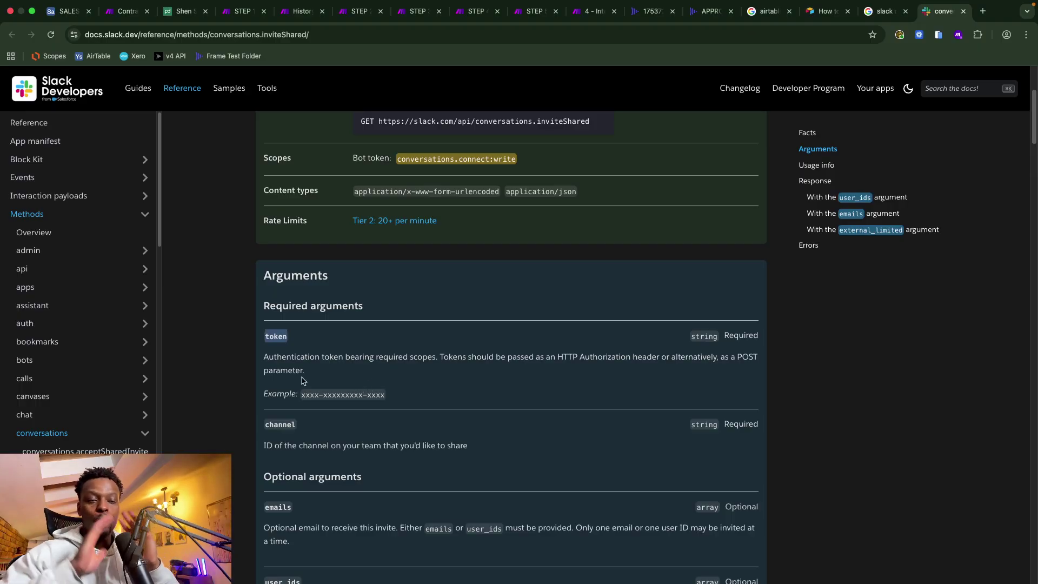
{"action": "scroll", "coordinate": [302, 381], "scroll_direction": "down", "scroll_amount": 3}
{"action": "double_click", "coordinate": [285, 322]}
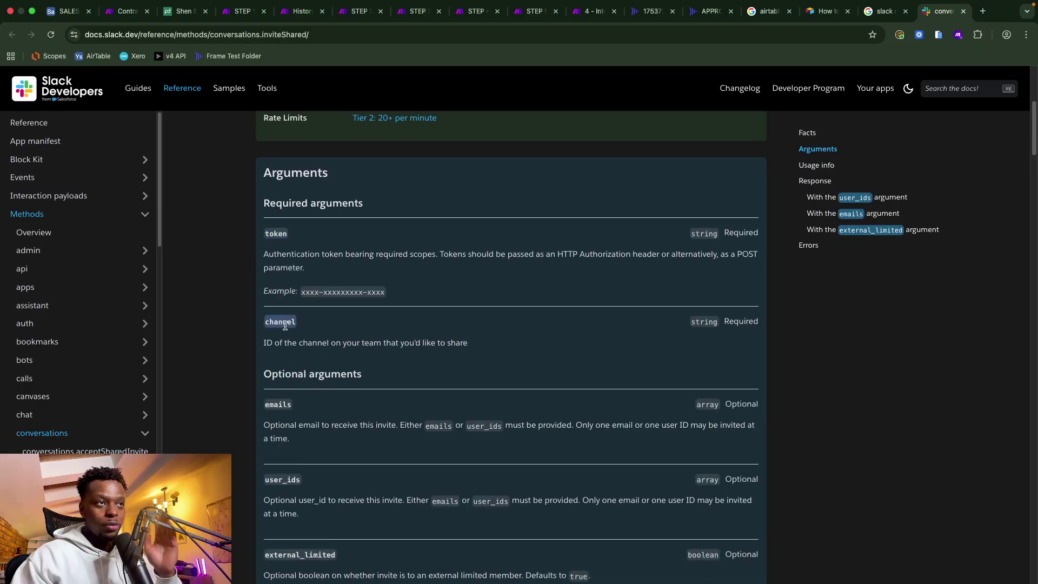
{"action": "triple_click", "coordinate": [293, 342]}
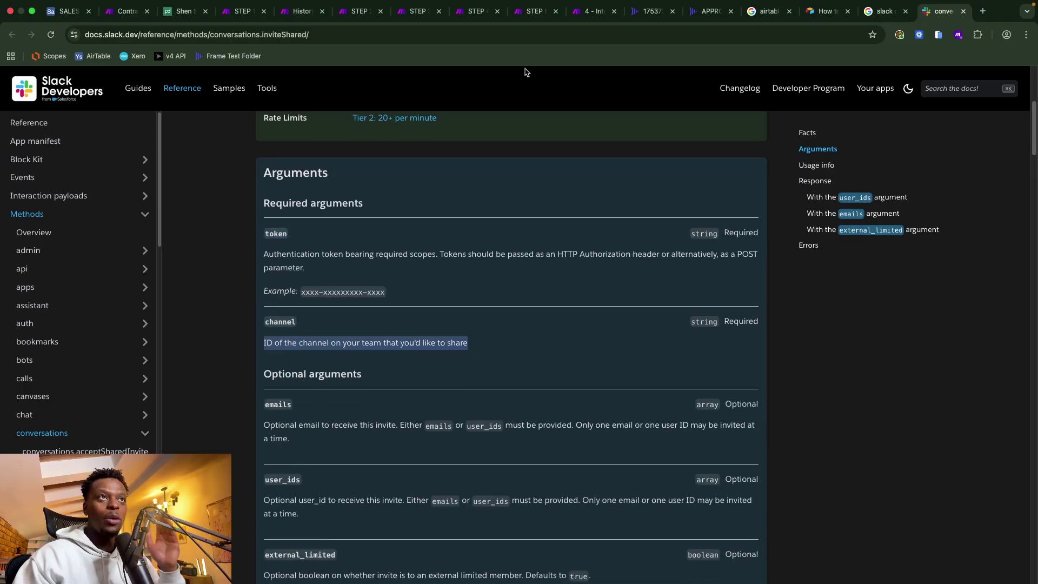
Return to the STEP 4 scenario in Make and trace the flow from Create Channel to Invite Slack Connect User.
{"action": "left_click", "coordinate": [477, 12]}
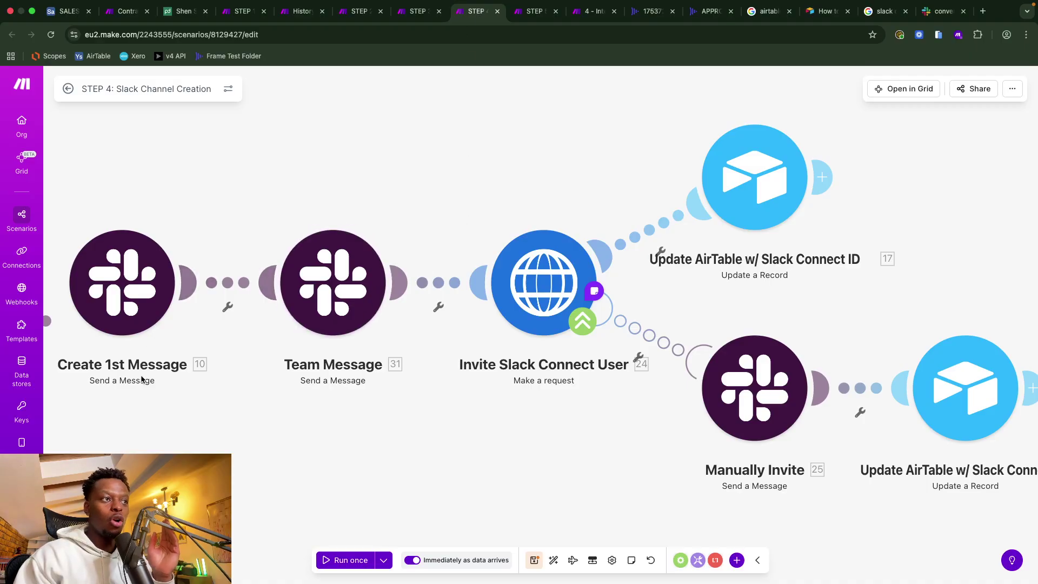
{"action": "left_click_drag", "start_coordinate": [141, 379], "coordinate": [669, 399]}
{"action": "left_click_drag", "start_coordinate": [382, 309], "coordinate": [595, 3]}
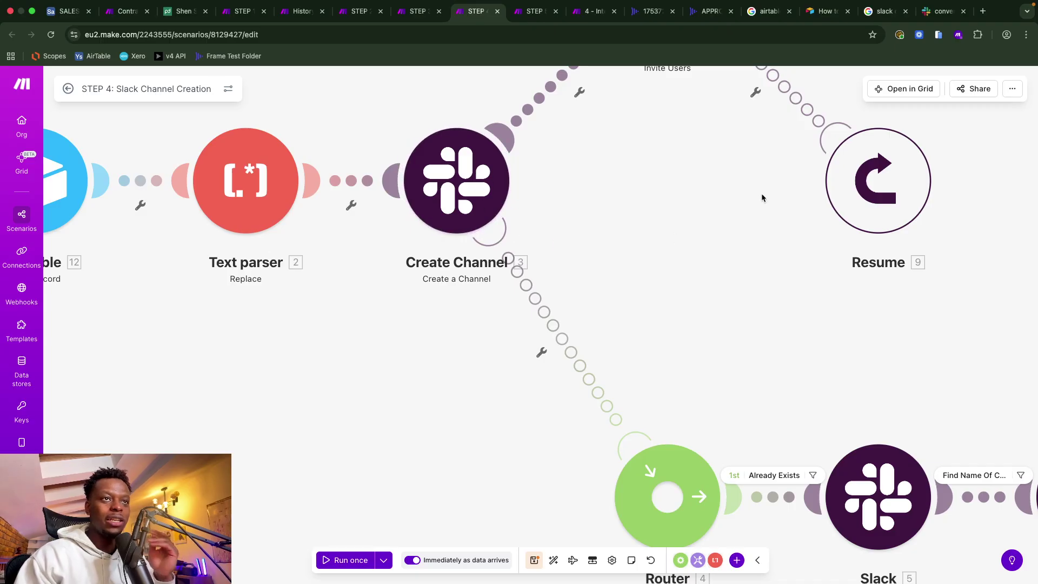
{"action": "left_click_drag", "start_coordinate": [764, 196], "coordinate": [552, 281]}
{"action": "left_click_drag", "start_coordinate": [764, 196], "coordinate": [336, 357]}
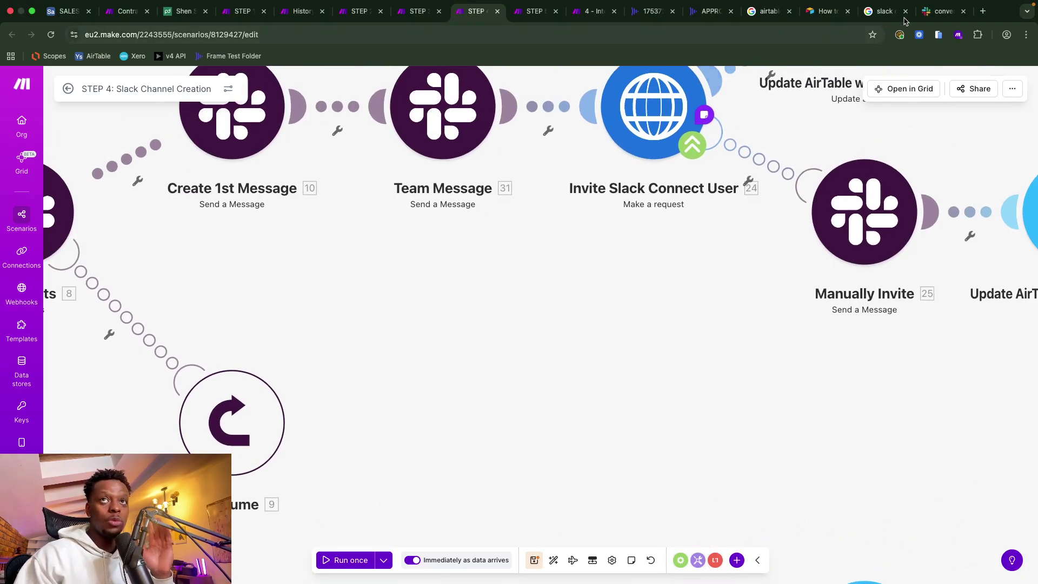
Go back to the conversations.inviteShared documentation and examine the optional emails argument.
{"action": "key", "text": "super+9"}
{"action": "left_click", "coordinate": [387, 321]}
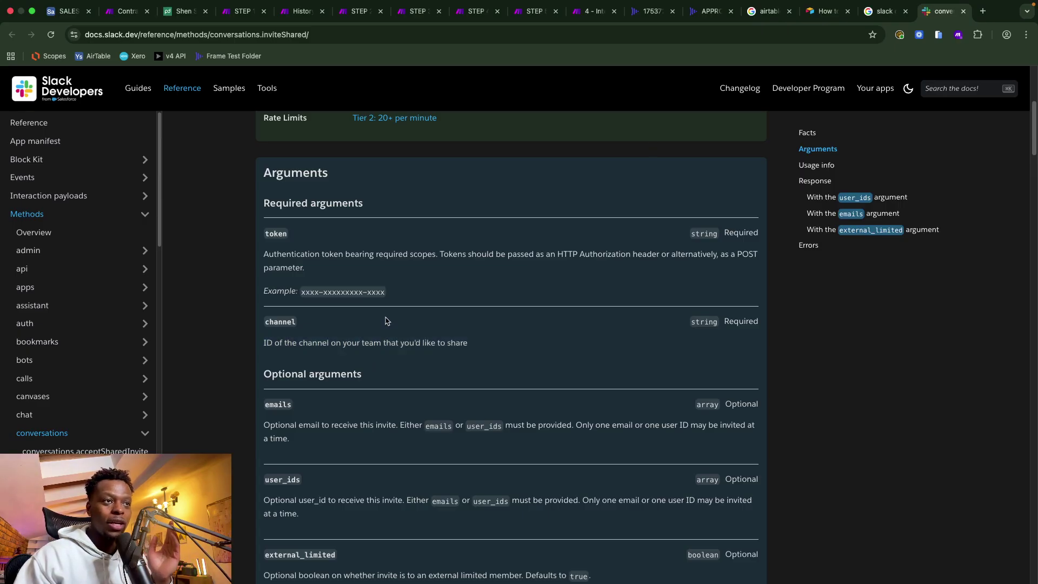
{"action": "scroll", "coordinate": [358, 373], "scroll_direction": "down", "scroll_amount": 3}
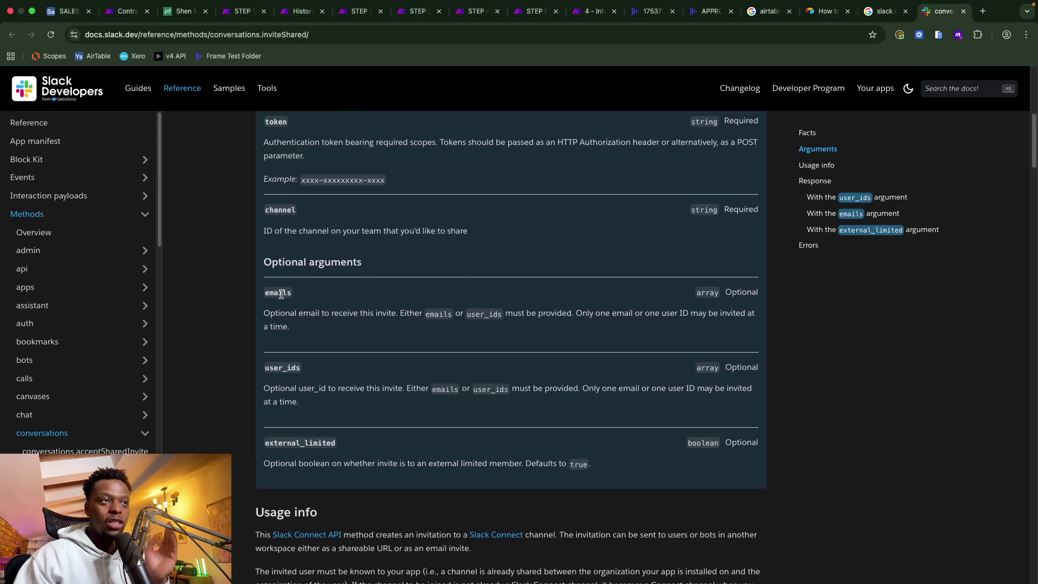
{"action": "double_click", "coordinate": [281, 294]}
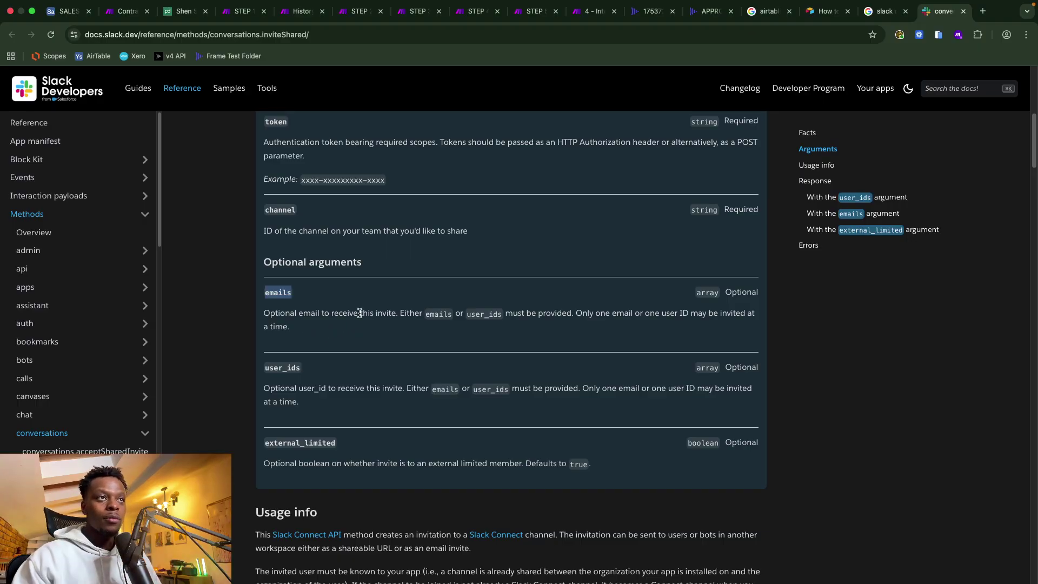
{"action": "scroll", "coordinate": [425, 279], "scroll_direction": "up", "scroll_amount": 10}
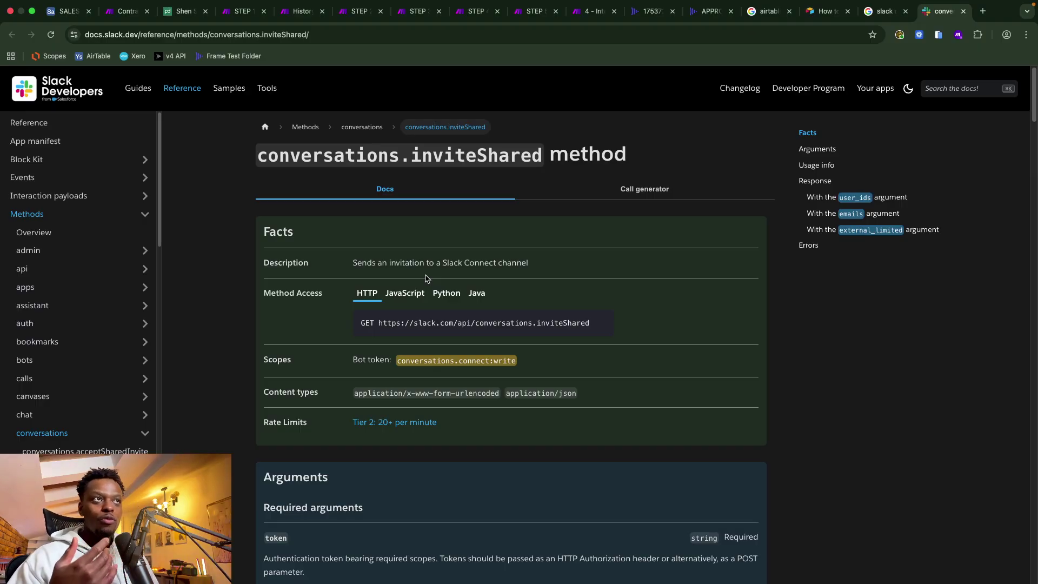
Review the Slack (bot) connection form and its advanced settings from STEP 4's Team Message module, and close both without saving.
{"action": "left_click", "coordinate": [475, 11]}
{"action": "left_click", "coordinate": [503, 108]}
{"action": "left_click", "coordinate": [735, 142]}
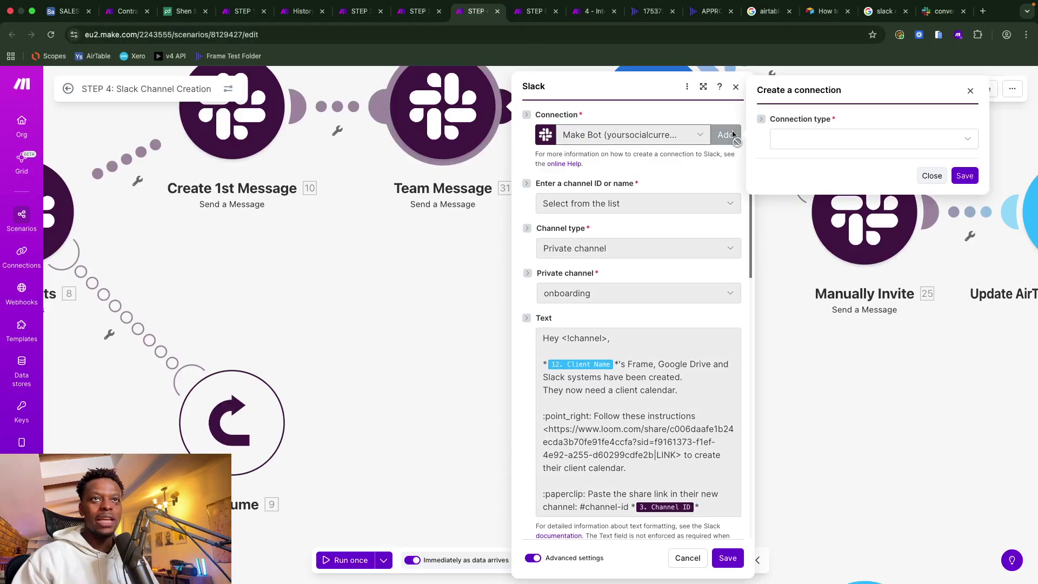
{"action": "left_click", "coordinate": [810, 136]}
{"action": "left_click", "coordinate": [822, 179]}
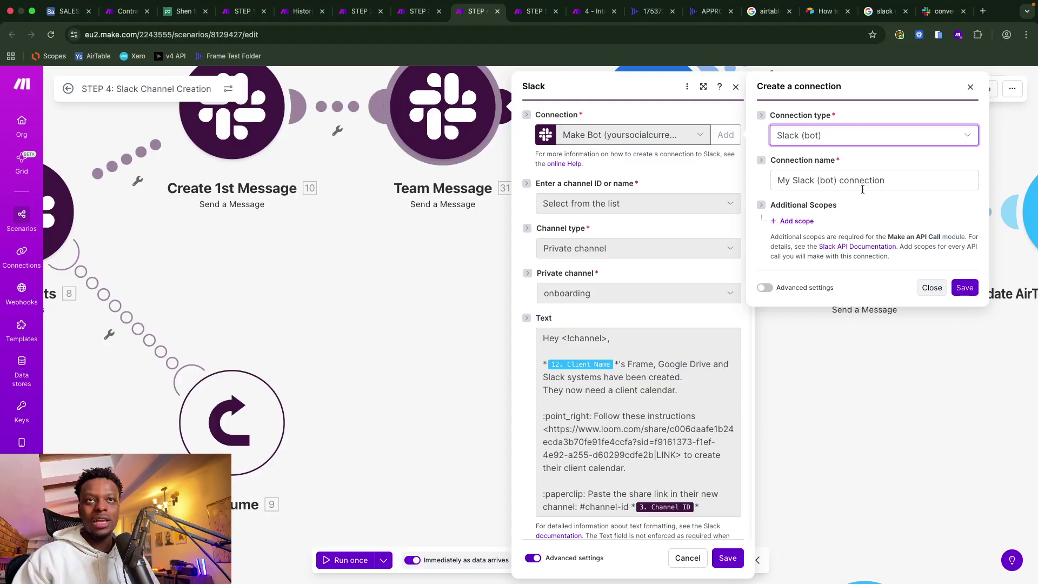
{"action": "triple_click", "coordinate": [815, 179]}
{"action": "left_click", "coordinate": [764, 288]}
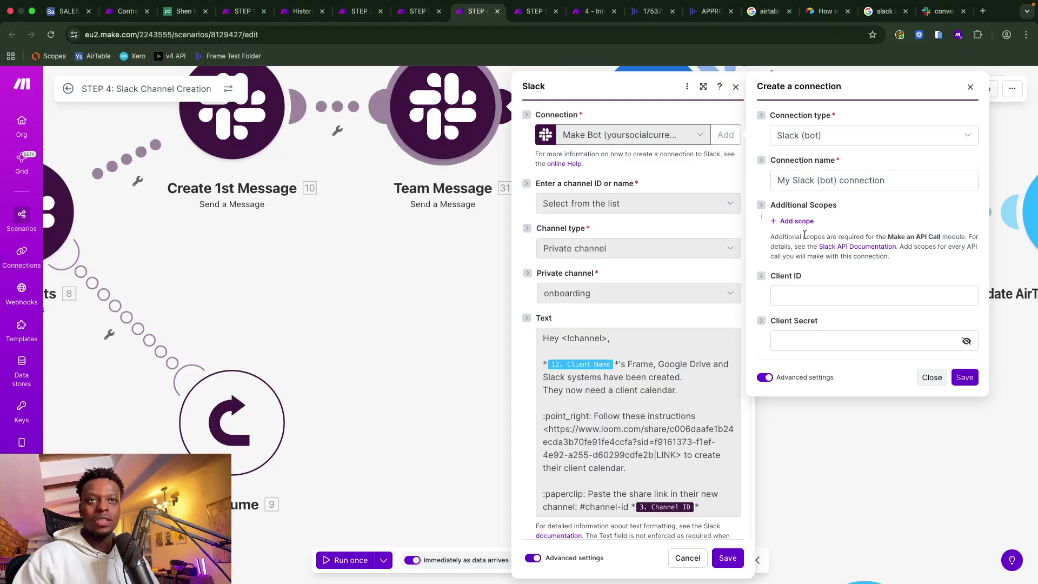
{"action": "left_click", "coordinate": [766, 376]}
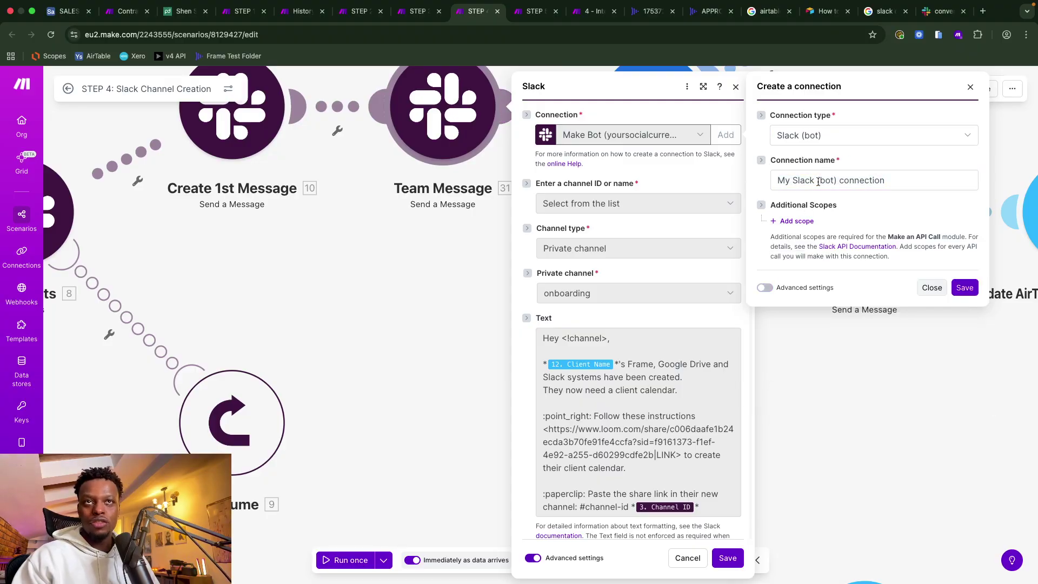
{"action": "left_click", "coordinate": [931, 288]}
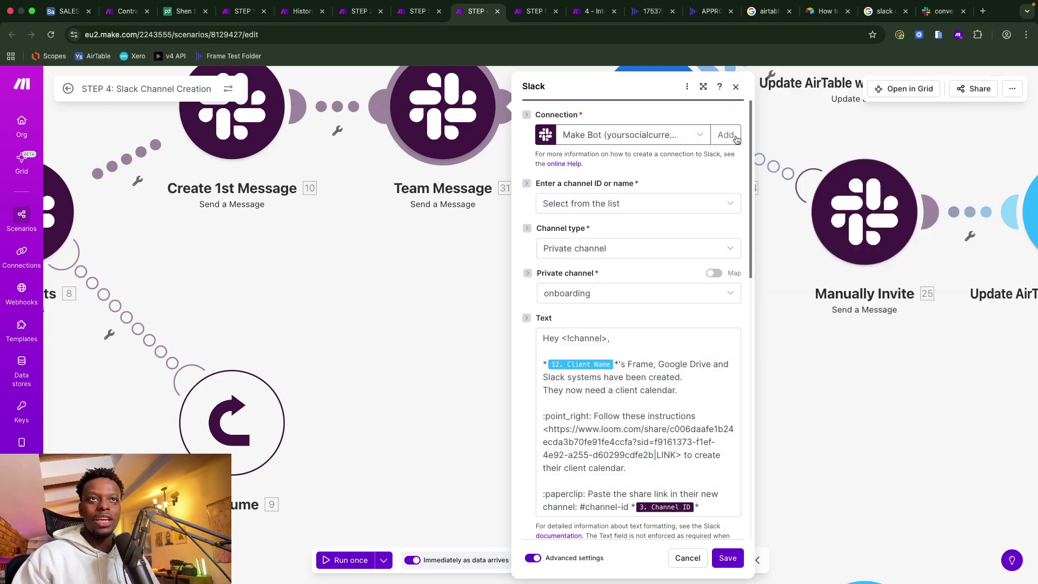
{"action": "left_click", "coordinate": [735, 87]}
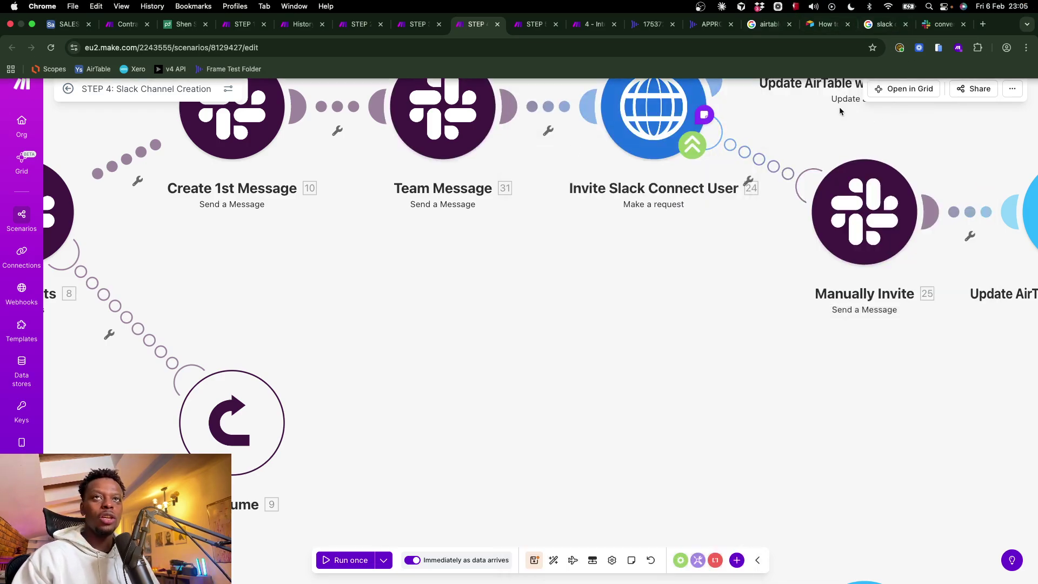
Recheck the conversations.inviteShared documentation and return to the modules following Invite Slack Connect User in the STEP 4 scenario.
{"action": "left_click", "coordinate": [941, 24]}
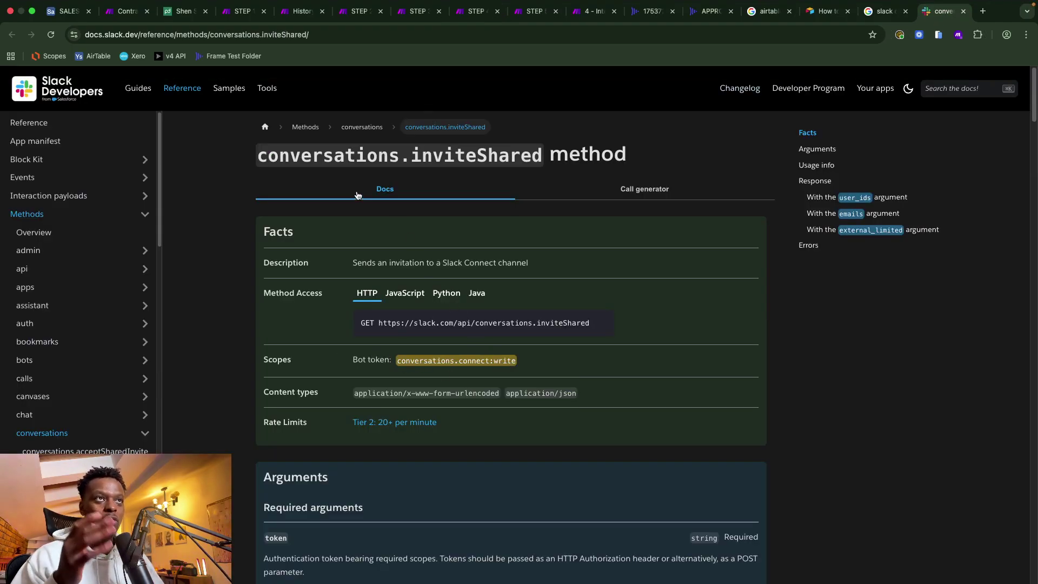
{"action": "left_click", "coordinate": [485, 12]}
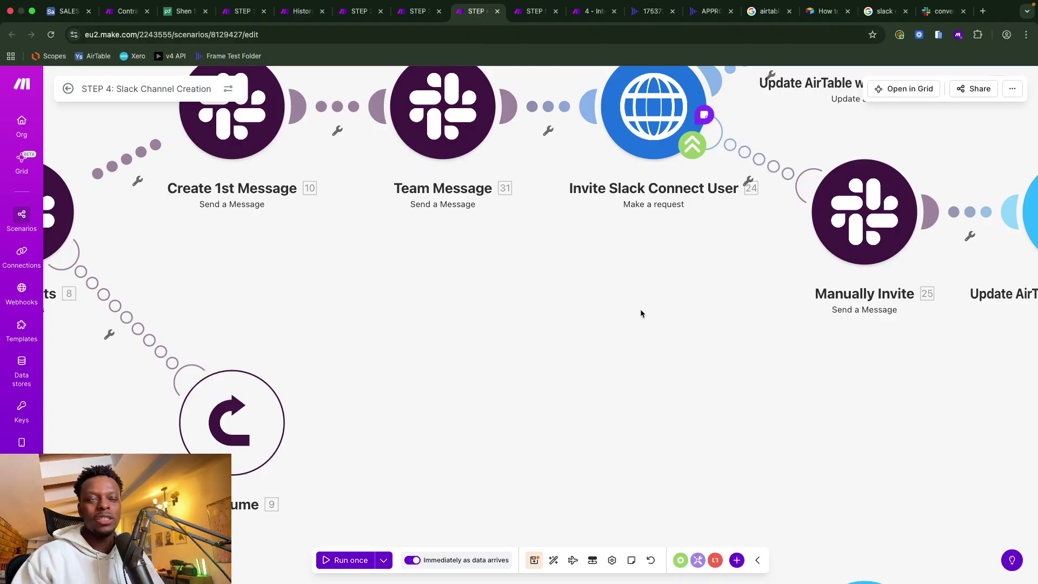
{"action": "left_click_drag", "start_coordinate": [640, 309], "coordinate": [533, 505]}
{"action": "left_click_drag", "start_coordinate": [730, 322], "coordinate": [530, 293]}
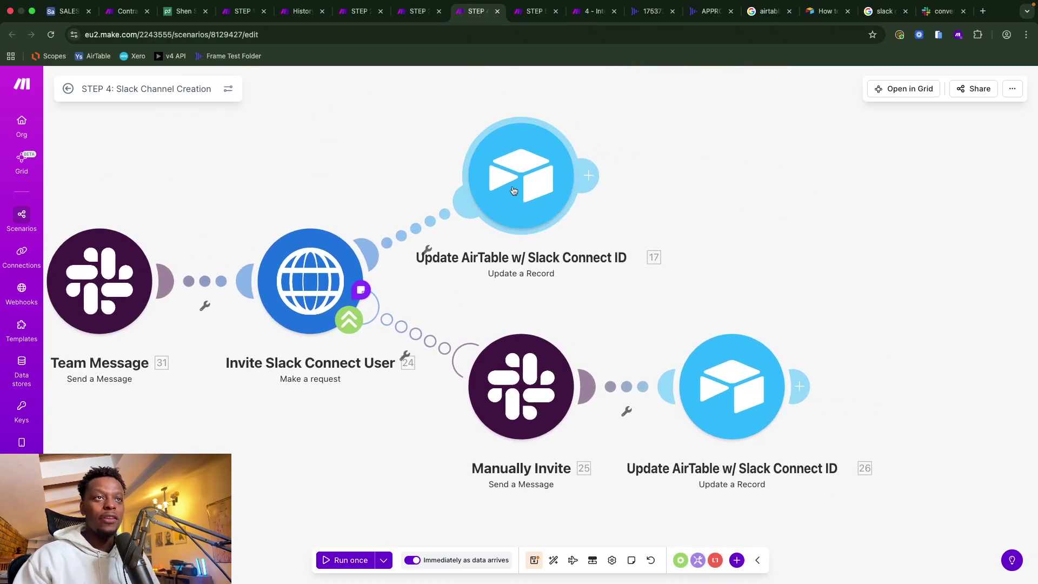
Shorten the ysctest prefix in the Find Name Of Channel filter's condition on the Router branch and save the filter.
{"action": "left_click_drag", "start_coordinate": [628, 290], "coordinate": [611, 164]}
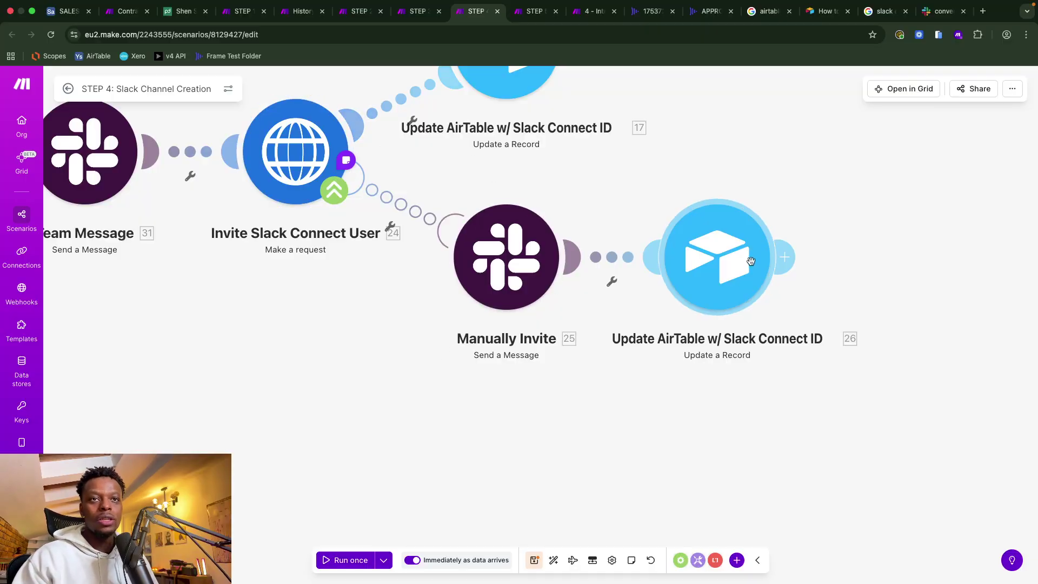
{"action": "scroll", "coordinate": [346, 342], "scroll_direction": "down", "scroll_amount": 10}
{"action": "left_click_drag", "start_coordinate": [315, 380], "coordinate": [478, 245]}
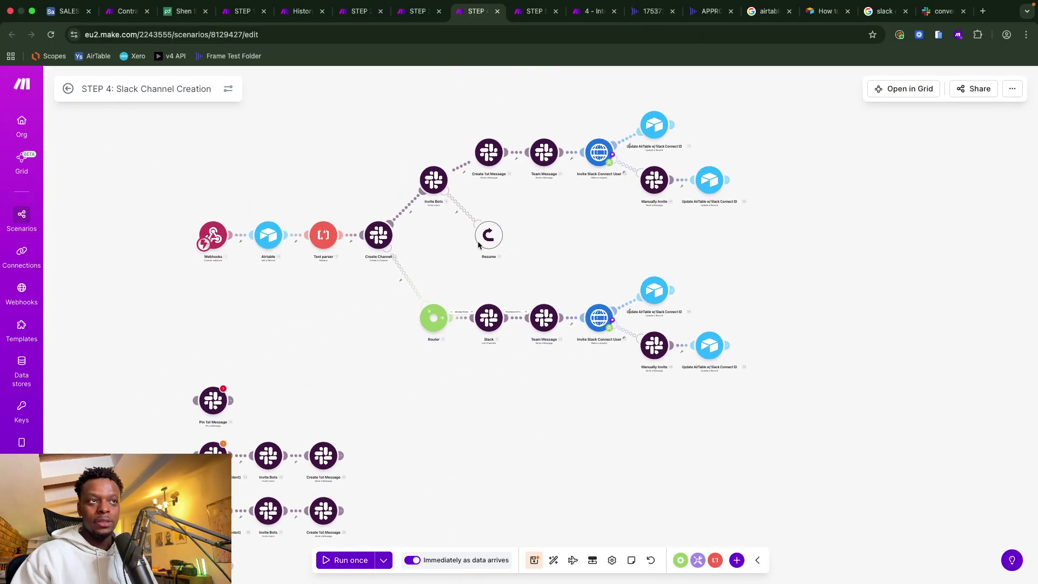
{"action": "scroll", "coordinate": [378, 257], "scroll_direction": "up", "scroll_amount": 8}
{"action": "left_click_drag", "start_coordinate": [630, 359], "coordinate": [565, 306]}
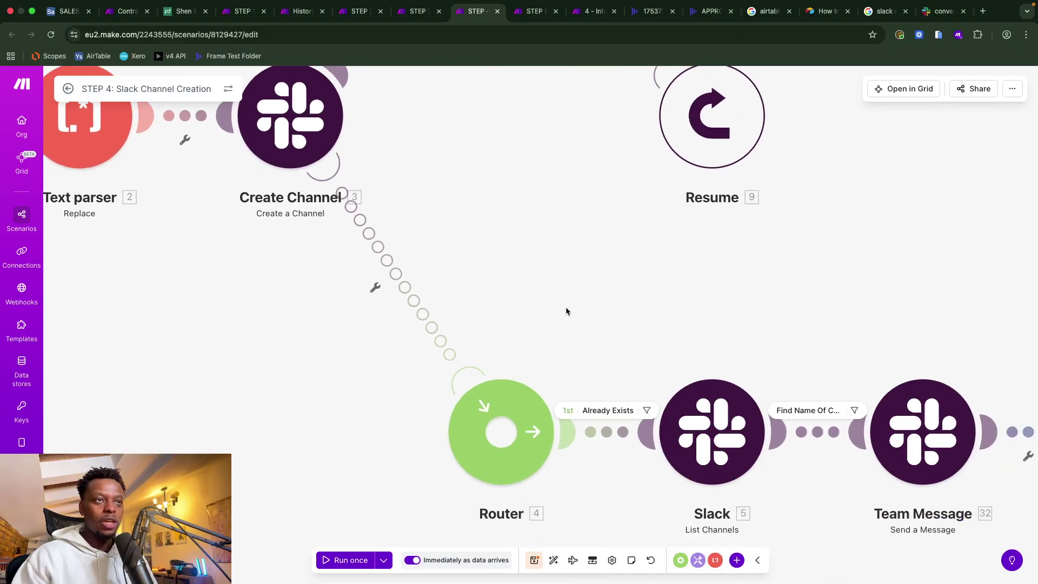
{"action": "left_click_drag", "start_coordinate": [484, 336], "coordinate": [171, 291]}
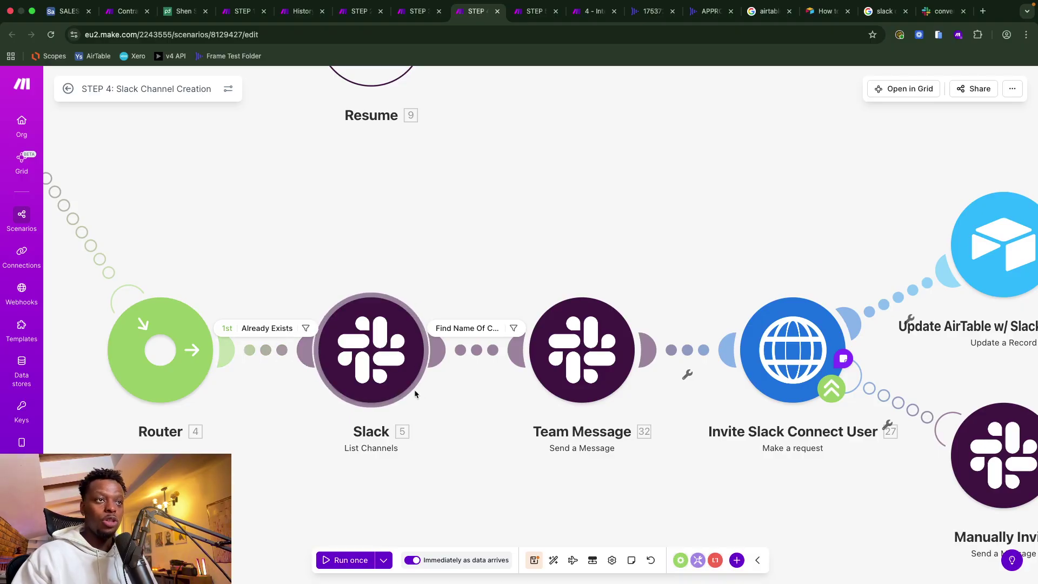
{"action": "left_click", "coordinate": [477, 337]}
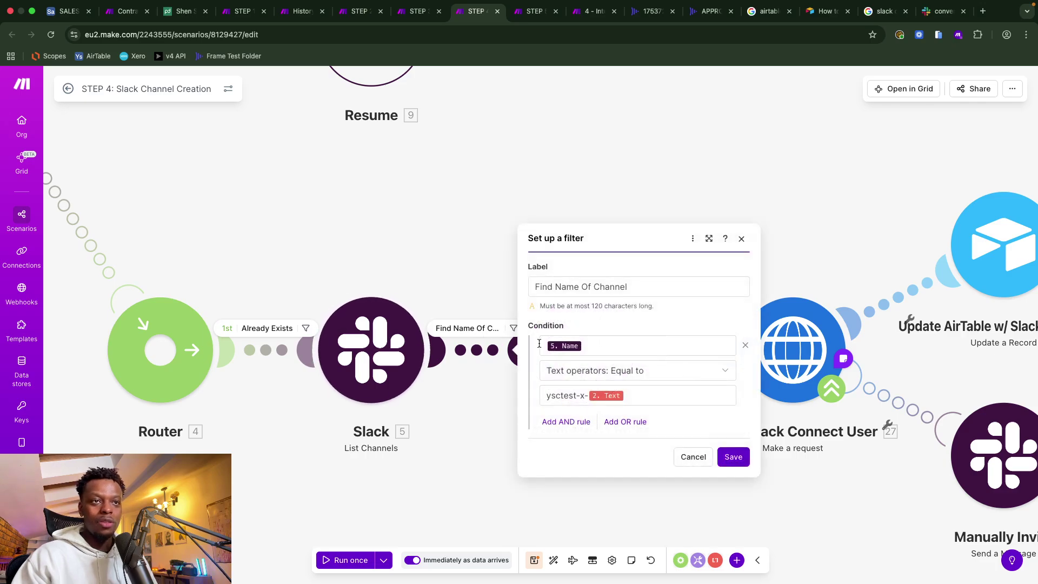
{"action": "left_click", "coordinate": [575, 395]}
{"action": "key", "text": "BackSpace"}
{"action": "key", "text": "BackSpace"}
{"action": "key", "text": "BackSpace"}
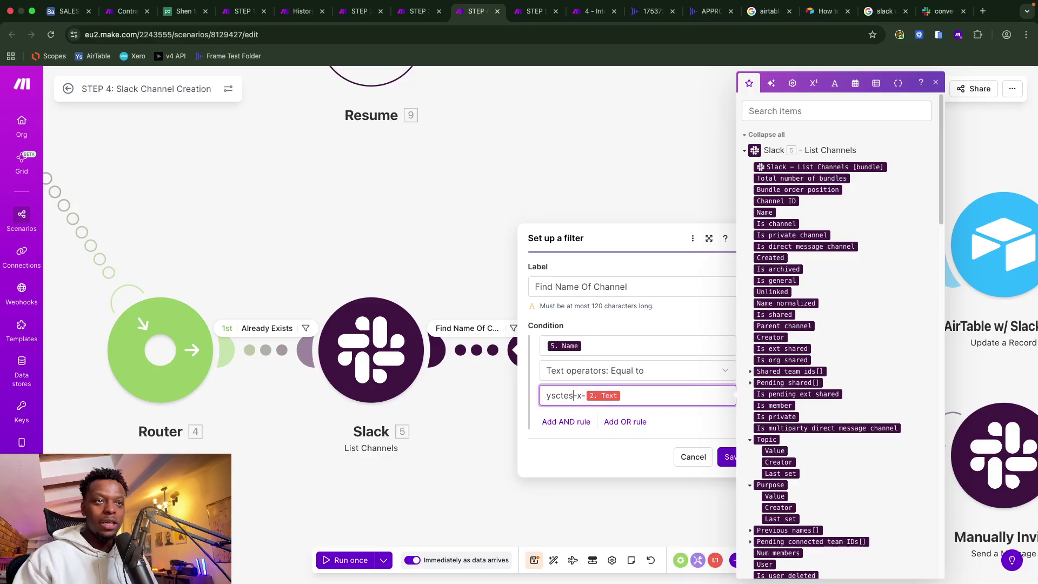
{"action": "left_click", "coordinate": [724, 458]}
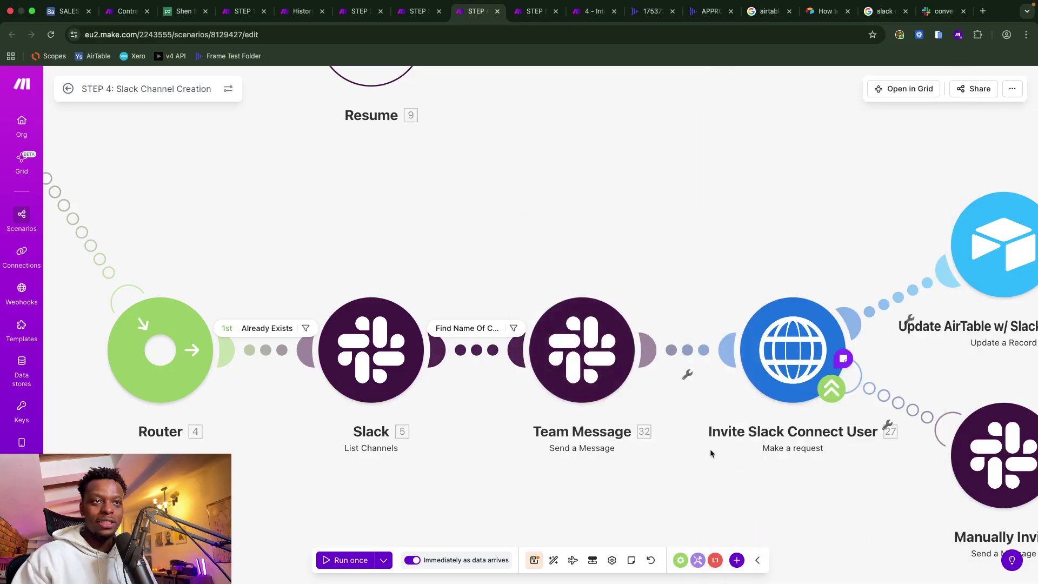
{"action": "left_click", "coordinate": [680, 457]}
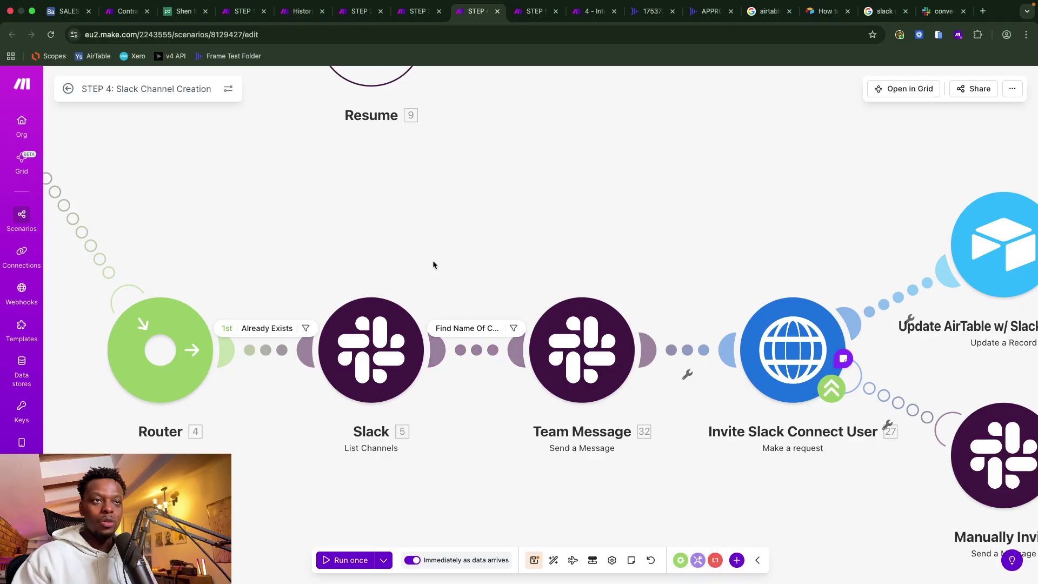
Check the Create Channel module's Slack connection, close it without saving, and review the Router branch through its Slack Connect invitation and Airtable update modules.
{"action": "scroll", "coordinate": [407, 246], "scroll_direction": "left", "scroll_amount": 6}
{"action": "scroll", "coordinate": [407, 246], "scroll_direction": "up", "scroll_amount": 5}
{"action": "left_click", "coordinate": [290, 283]}
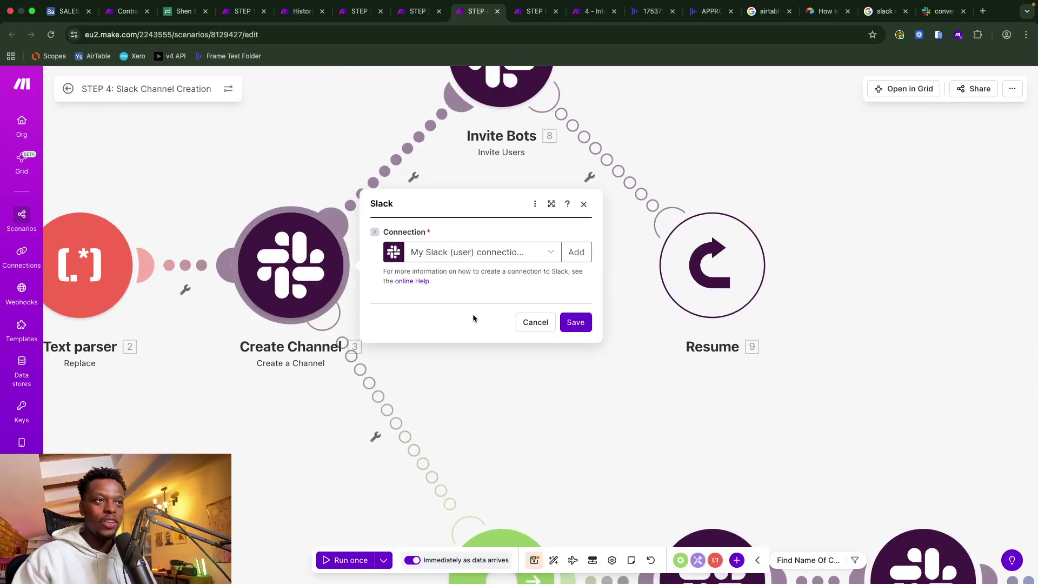
{"action": "left_click", "coordinate": [534, 359]}
{"action": "scroll", "coordinate": [387, 195], "scroll_direction": "down", "scroll_amount": 5}
{"action": "scroll", "coordinate": [387, 195], "scroll_direction": "right", "scroll_amount": 10}
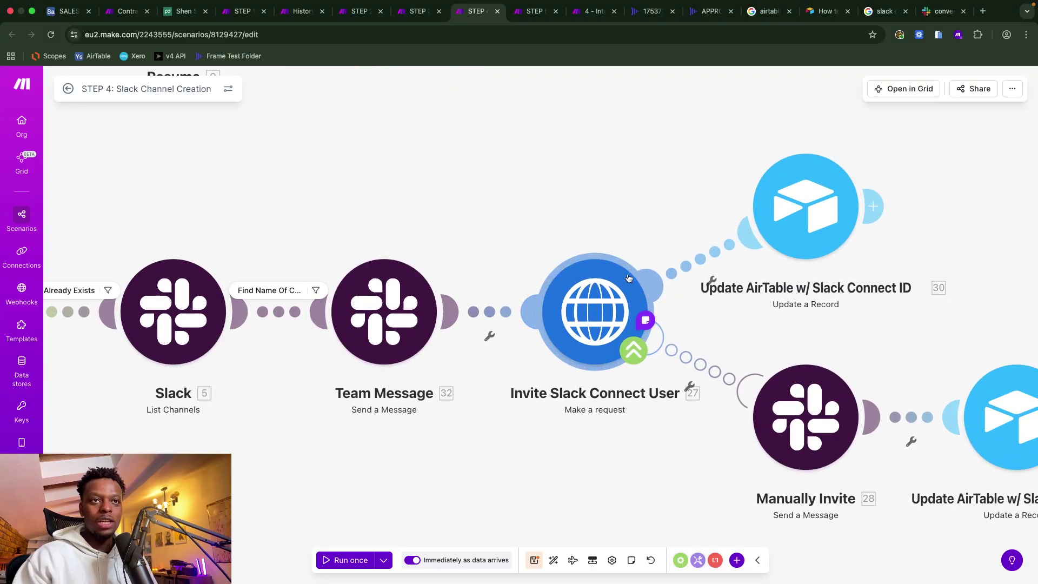
{"action": "scroll", "coordinate": [620, 151], "scroll_direction": "down", "scroll_amount": 10}
{"action": "left_click_drag", "start_coordinate": [608, 142], "coordinate": [595, 294]}
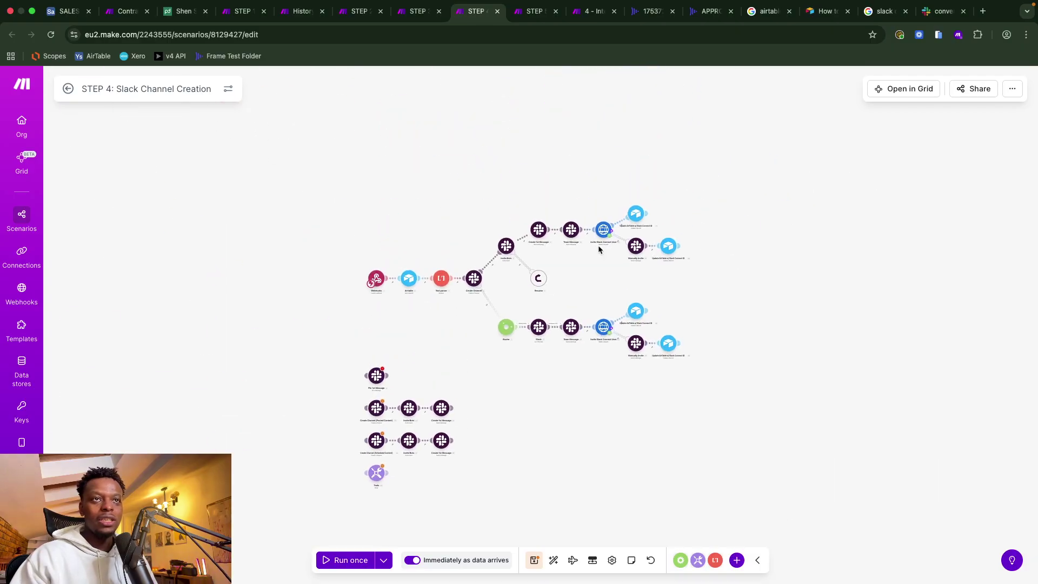
{"action": "scroll", "coordinate": [598, 248], "scroll_direction": "up", "scroll_amount": 10}
{"action": "left_click_drag", "start_coordinate": [510, 400], "coordinate": [518, 278]}
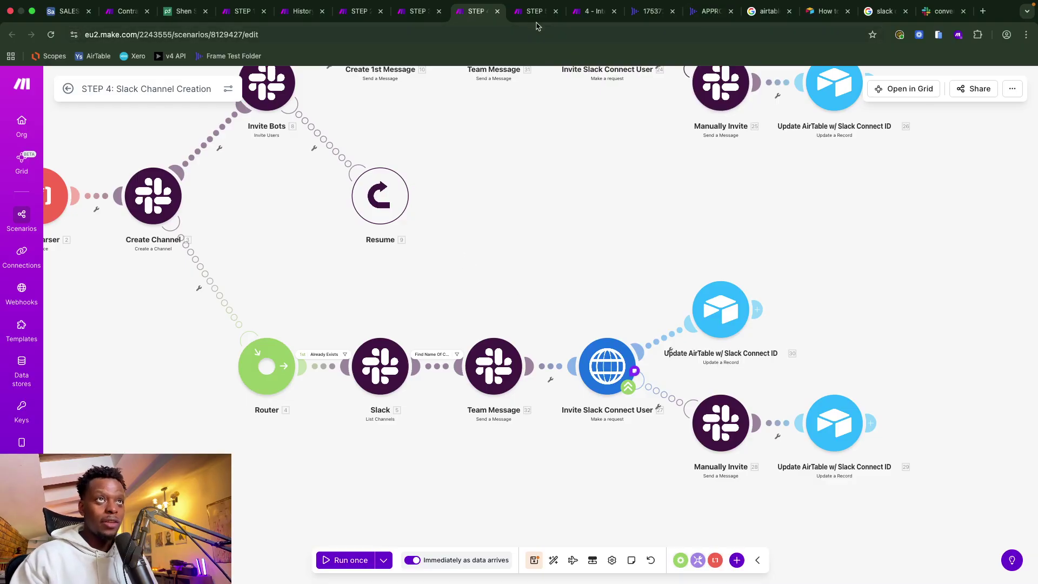
Open the STEP 5 v2 scenario for editing and run only its Create DD/ACH Mandate module.
{"action": "left_click", "coordinate": [534, 16]}
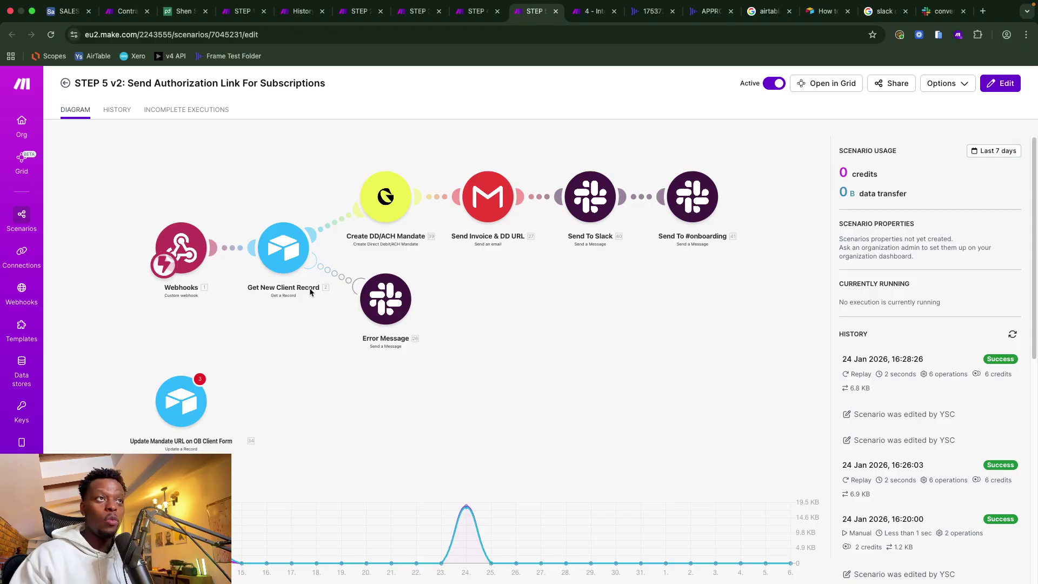
{"action": "left_click", "coordinate": [282, 293]}
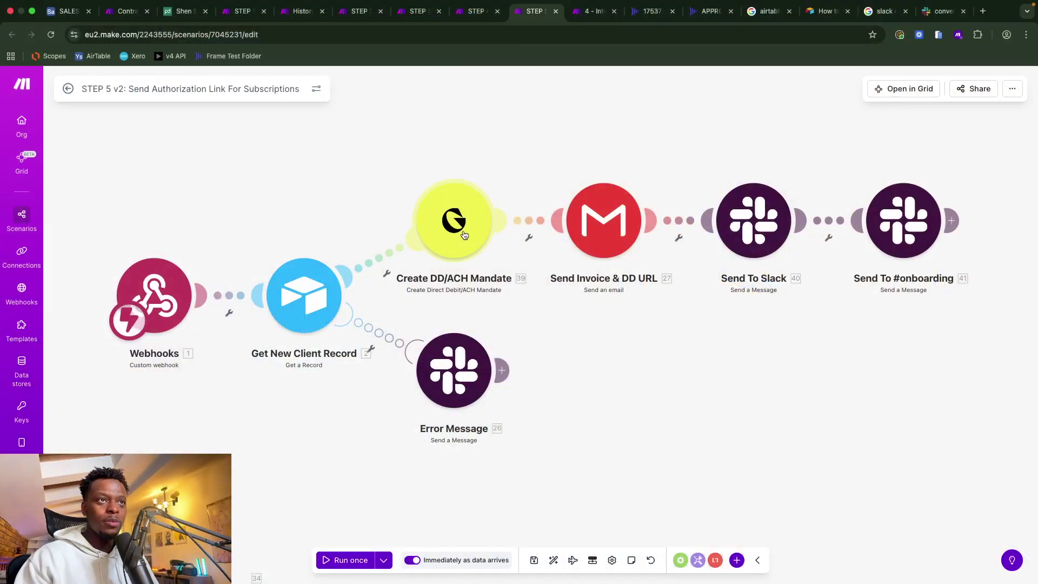
{"action": "left_click", "coordinate": [463, 234]}
{"action": "left_click", "coordinate": [391, 211]}
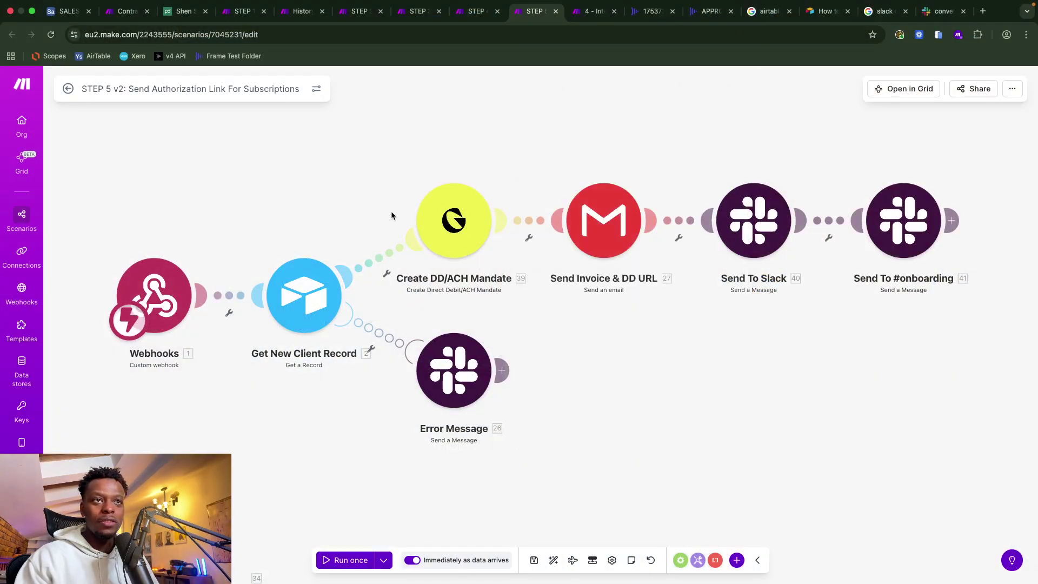
{"action": "right_click", "coordinate": [468, 249]}
{"action": "left_click", "coordinate": [503, 273]}
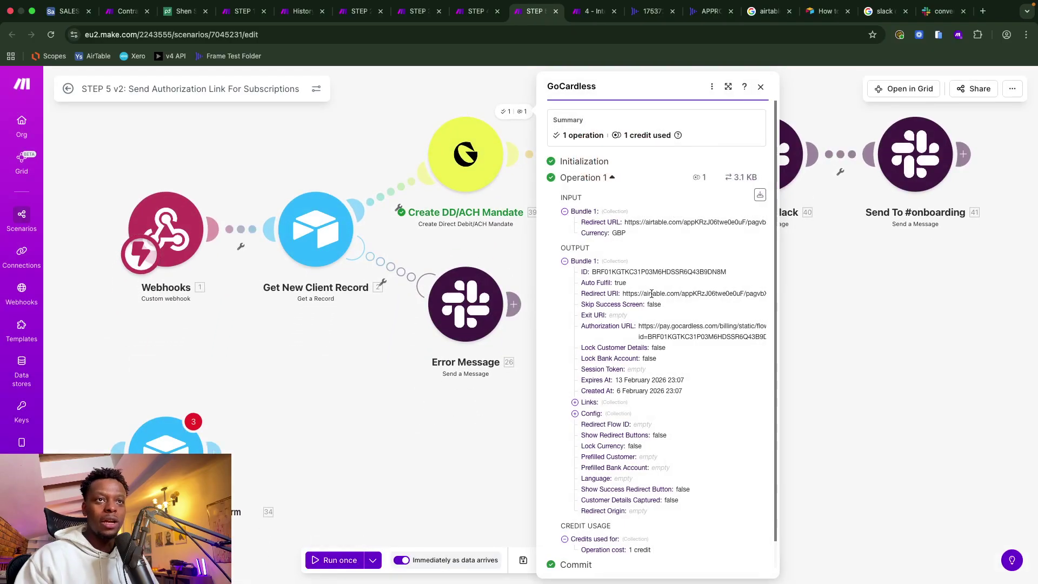
Copy the Authorization URL from the GoCardless module's output and open it in a new browser tab.
{"action": "double_click", "coordinate": [629, 294]}
{"action": "left_click", "coordinate": [643, 311]}
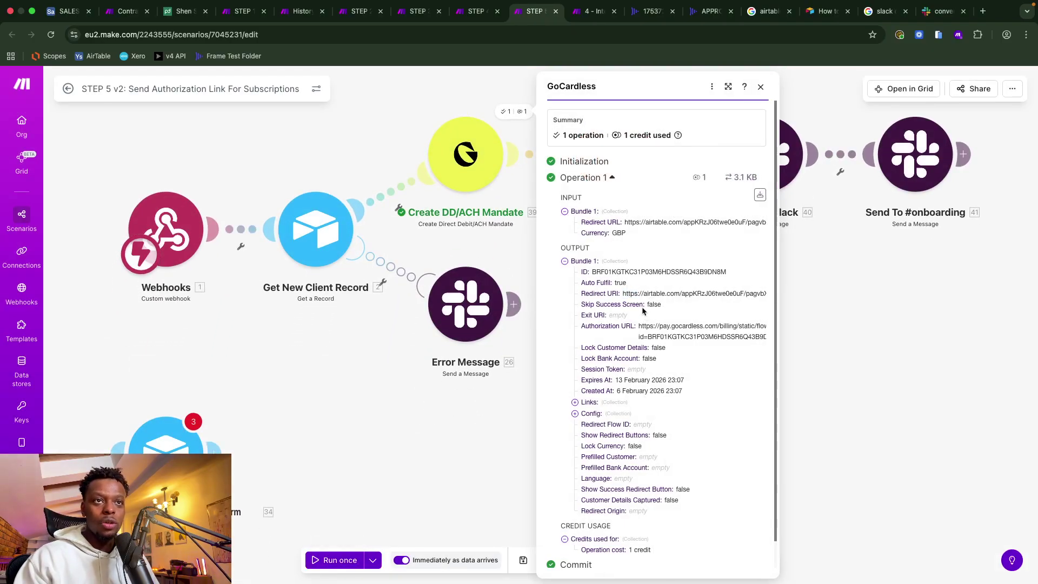
{"action": "left_click_drag", "start_coordinate": [639, 326], "coordinate": [751, 337]}
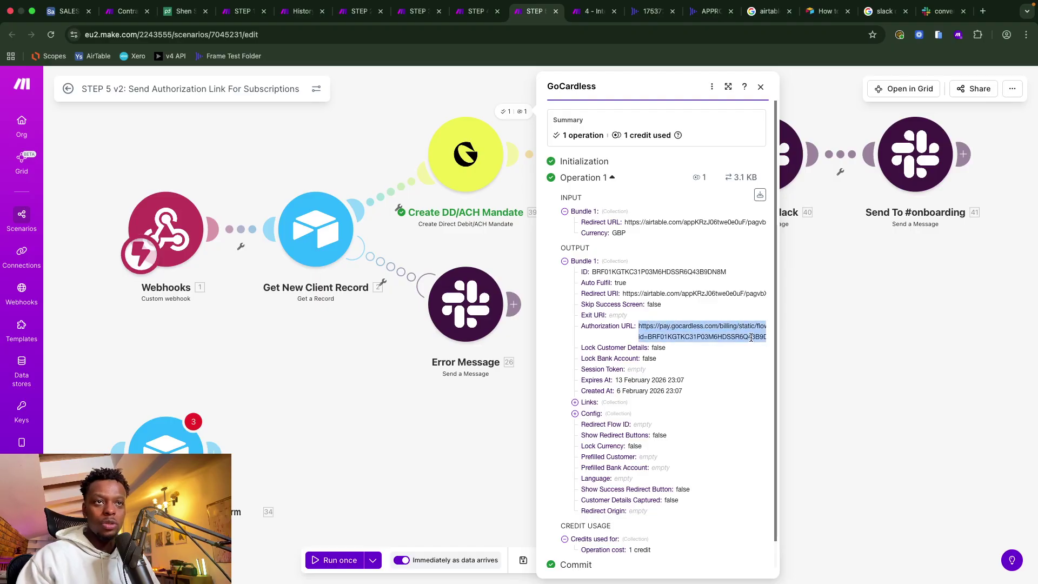
{"action": "key", "text": "ctrl+c"}
{"action": "left_click", "coordinate": [981, 12]}
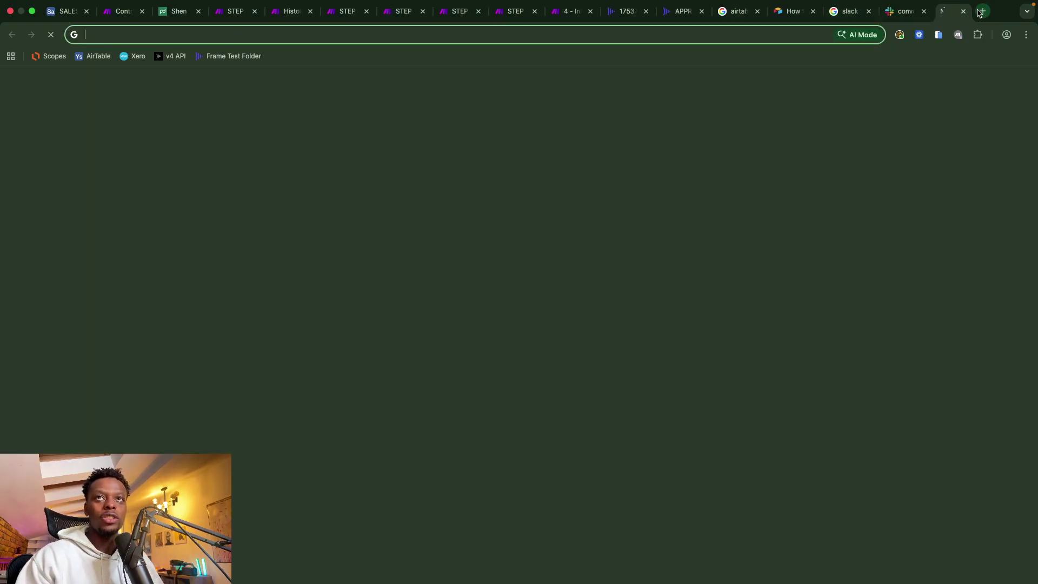
{"action": "key", "text": "ctrl+v"}
{"action": "key", "text": "Return"}
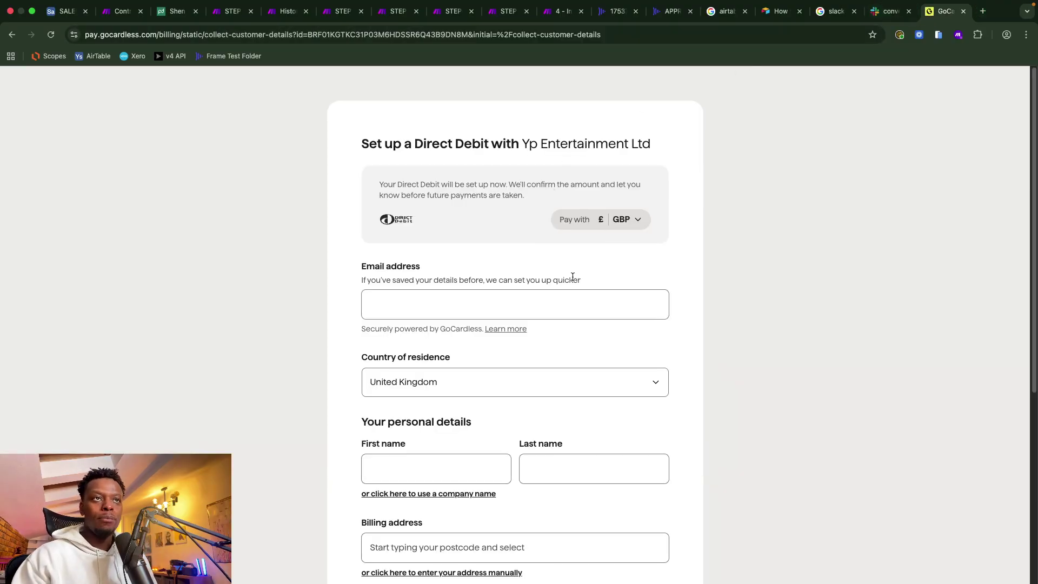
Look over the Direct Debit setup form, close its tab, and close the GoCardless output in the STEP 5 scenario.
{"action": "scroll", "coordinate": [573, 276], "scroll_direction": "down", "scroll_amount": 3}
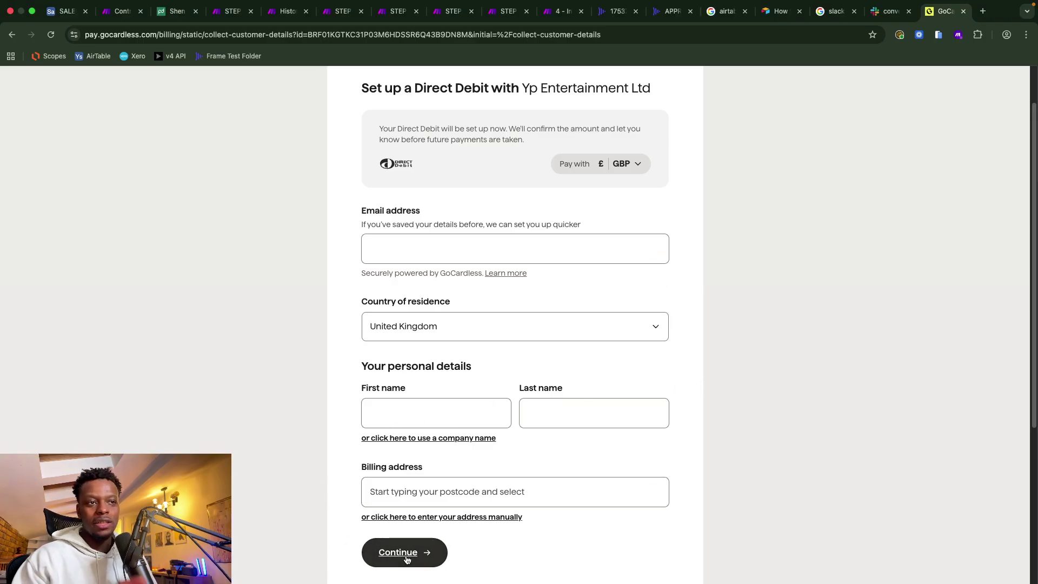
{"action": "left_click", "coordinate": [962, 11]}
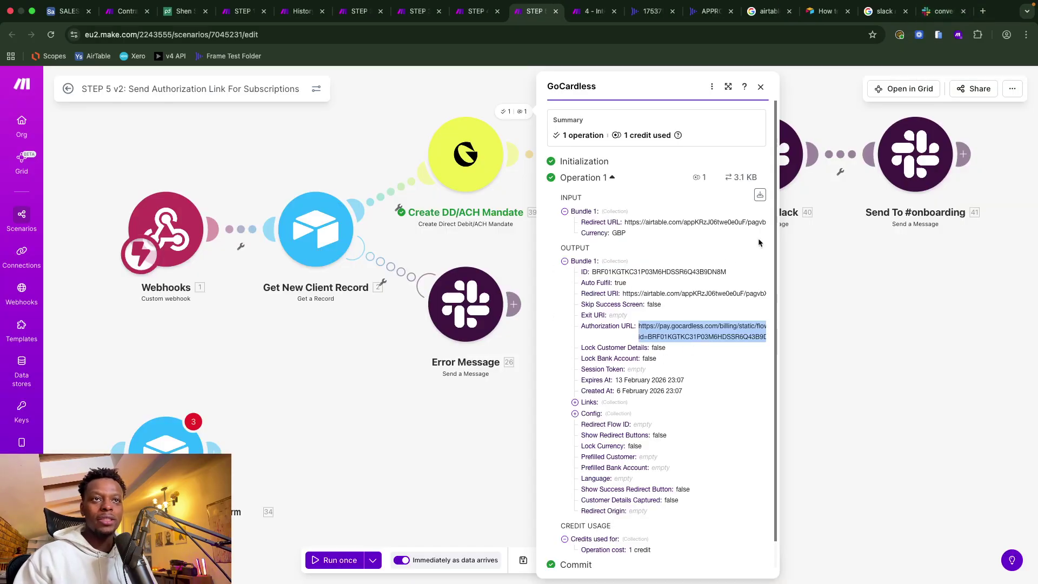
{"action": "left_click", "coordinate": [802, 297]}
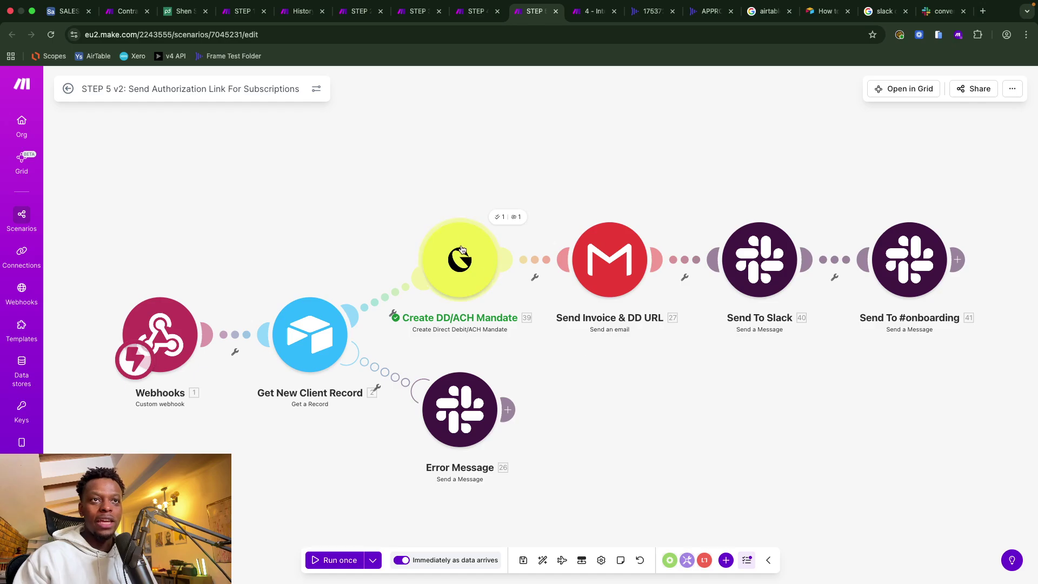